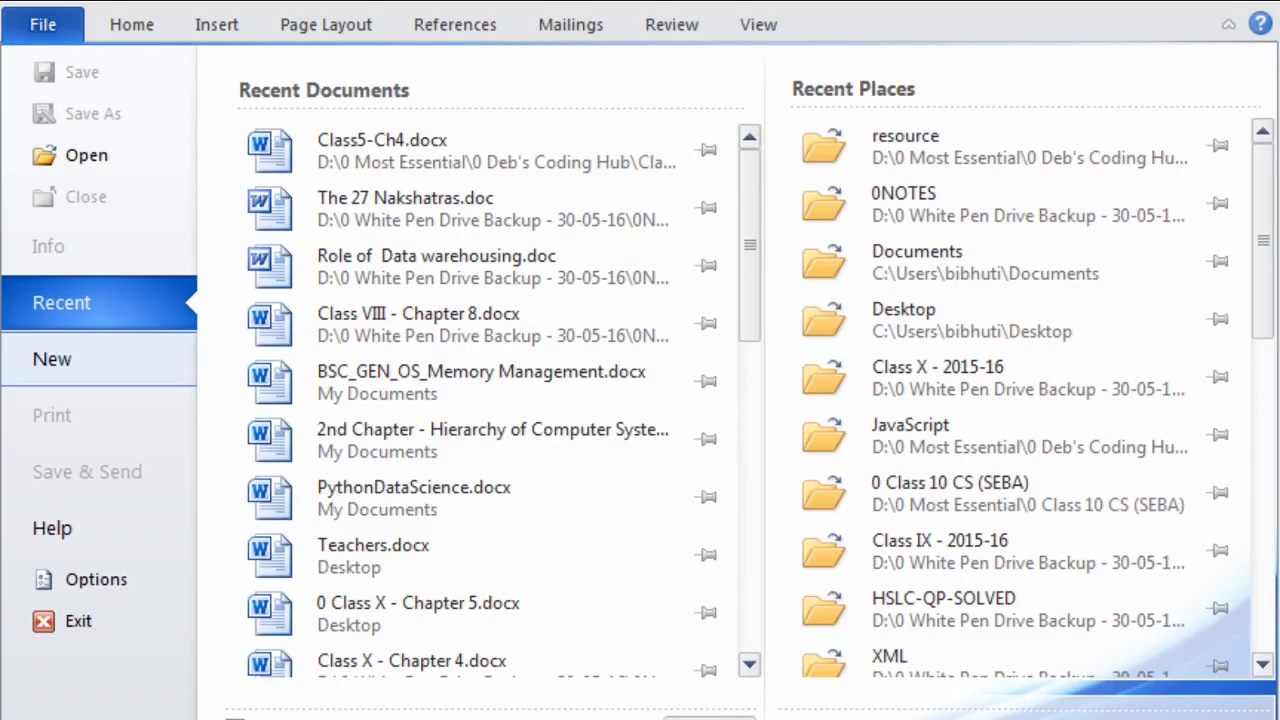
Create a new blank document and enter the sentence "The quick brown fox jumps over a lazy dog."
{"action": "left_click", "coordinate": [52, 359]}
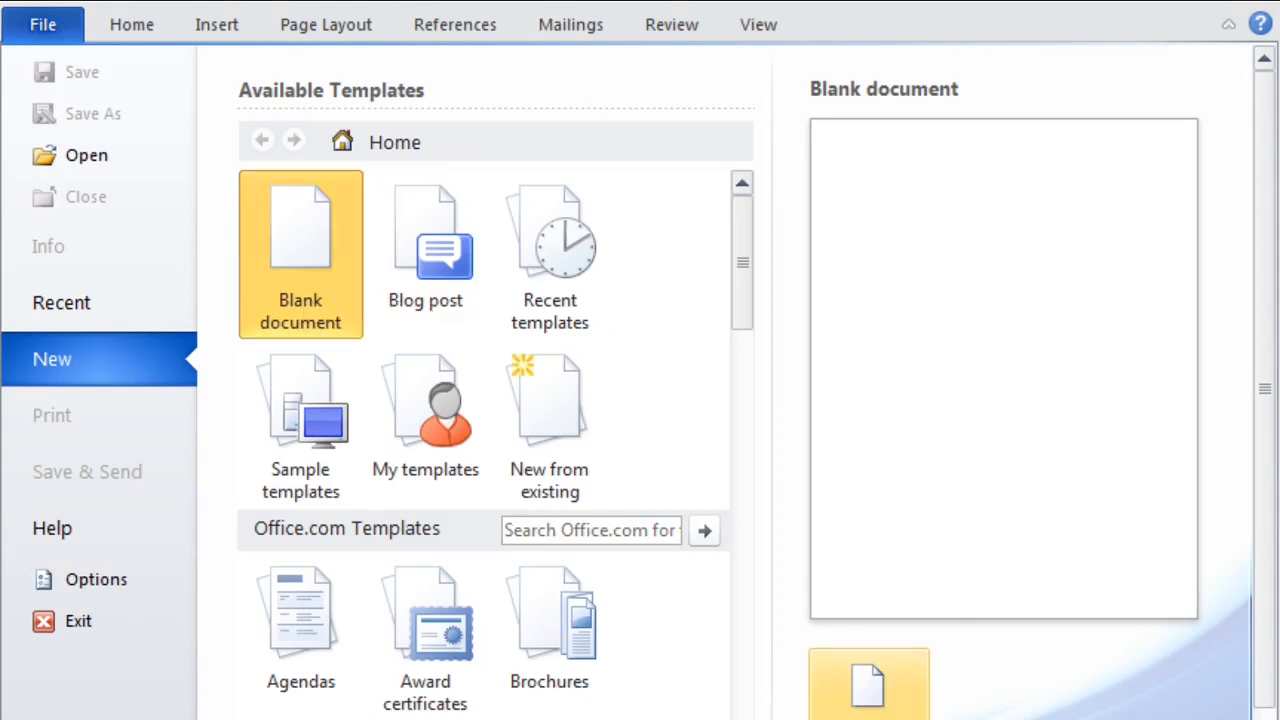
{"action": "left_click", "coordinate": [868, 685]}
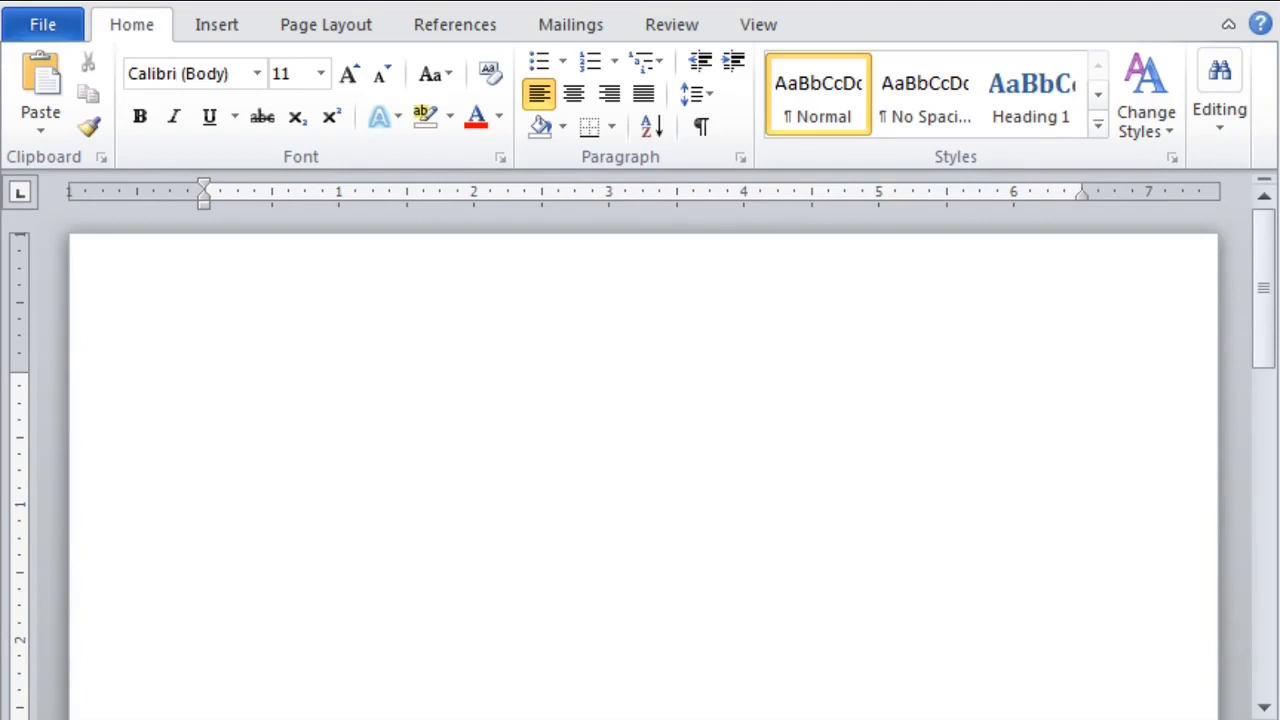
{"action": "type", "text": "The quicj"}
{"action": "key", "text": "BackSpace"}
{"action": "type", "text": "k brown fox"}
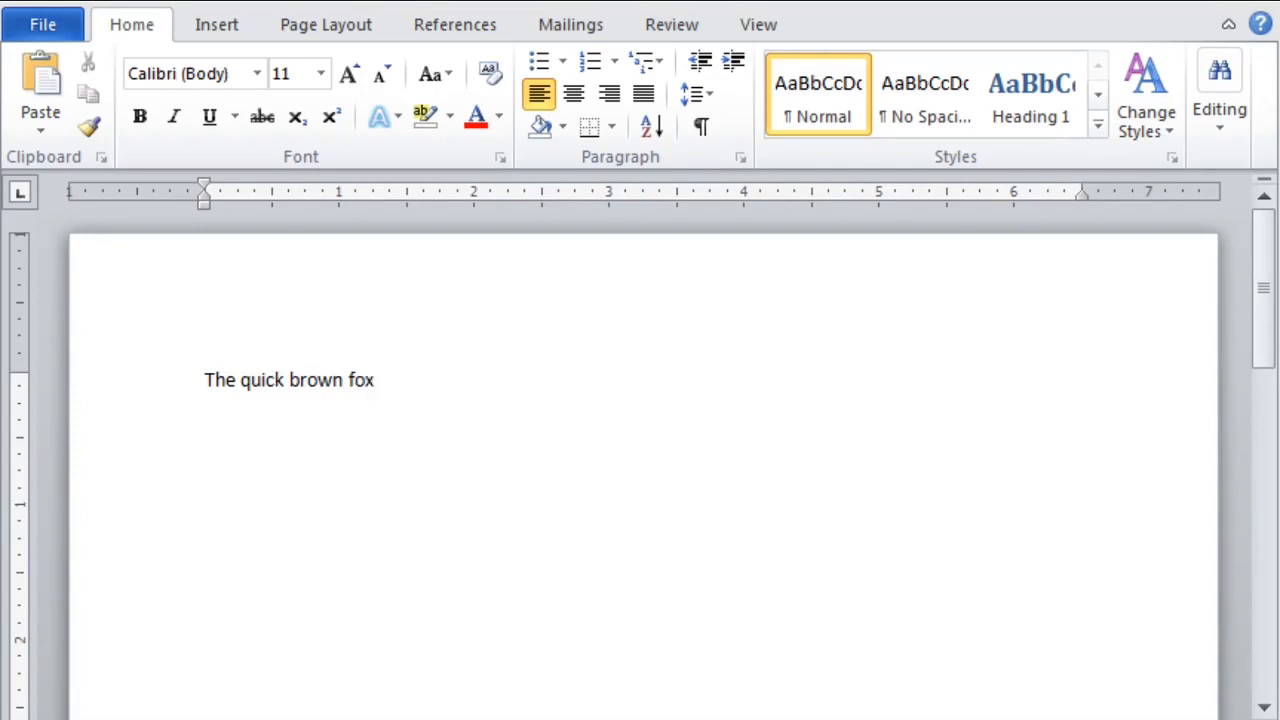
{"action": "type", "text": " jumps over a la"}
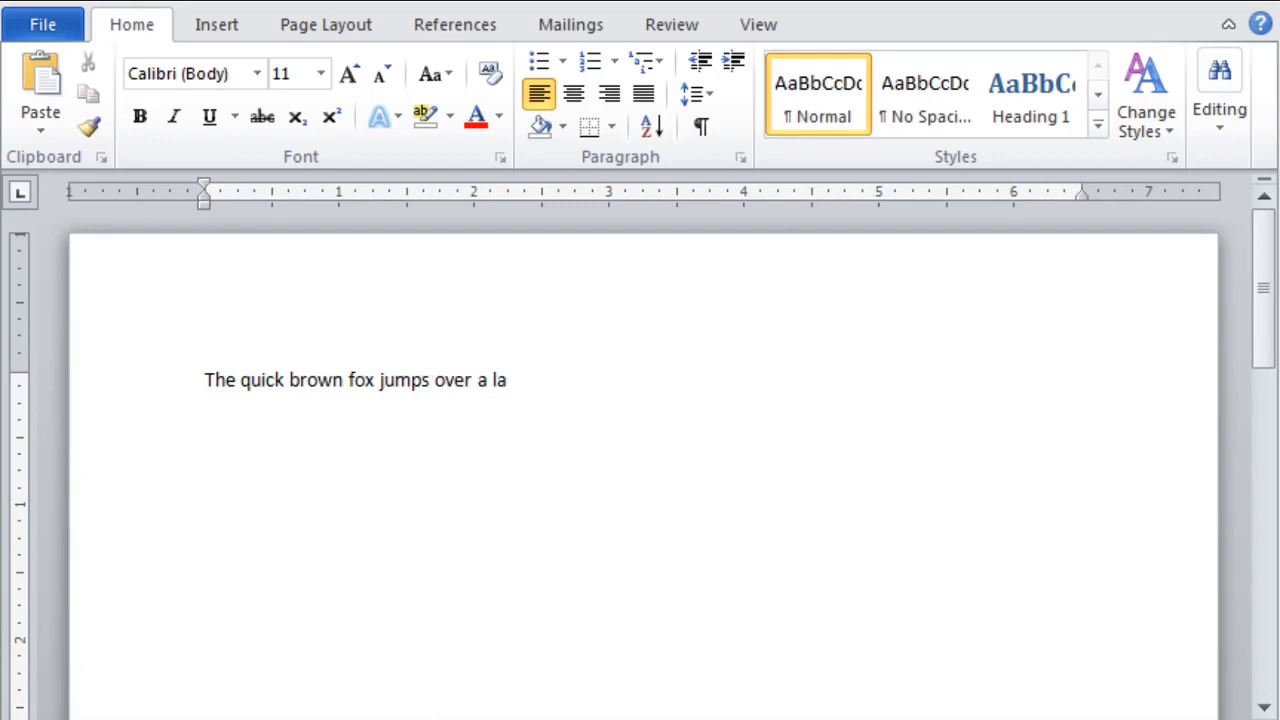
{"action": "type", "text": "zy dog."}
Insert the sentence "All mad dogs go to heaven." followed by a space before the existing sentence
{"action": "key", "text": "Home"}
{"action": "type", "text": "All "}
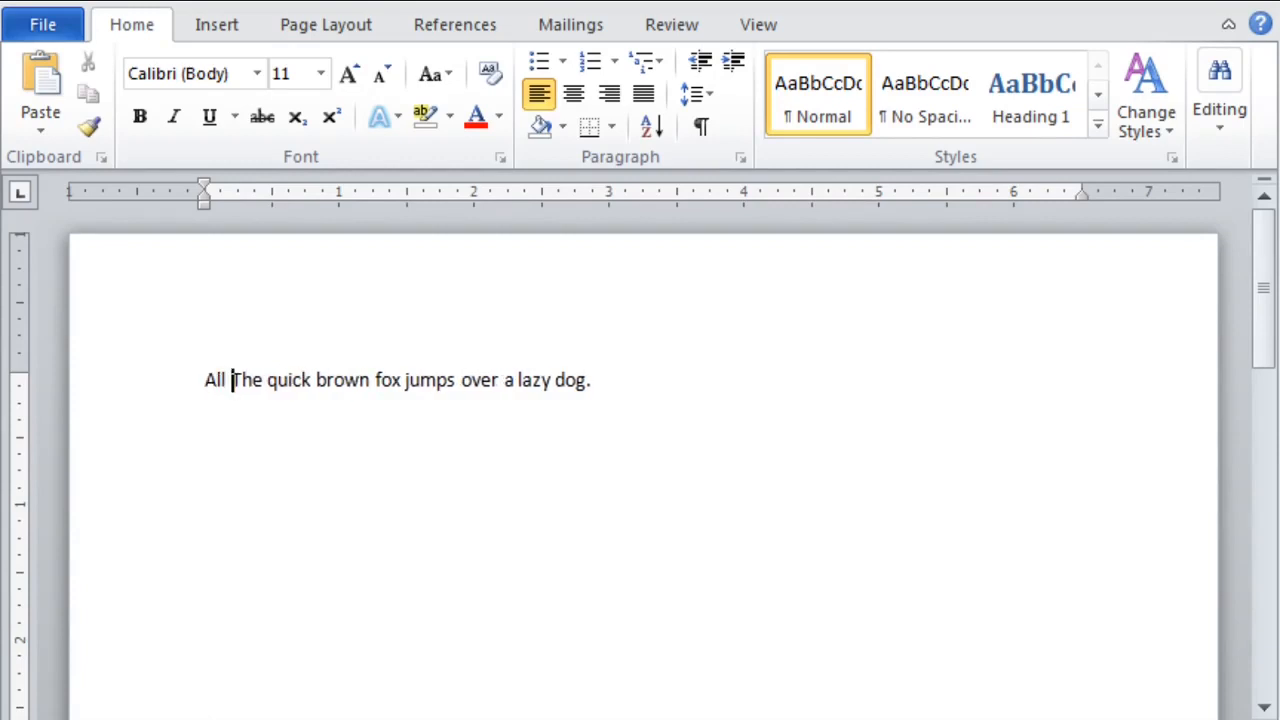
{"action": "type", "text": "mad dog go to "}
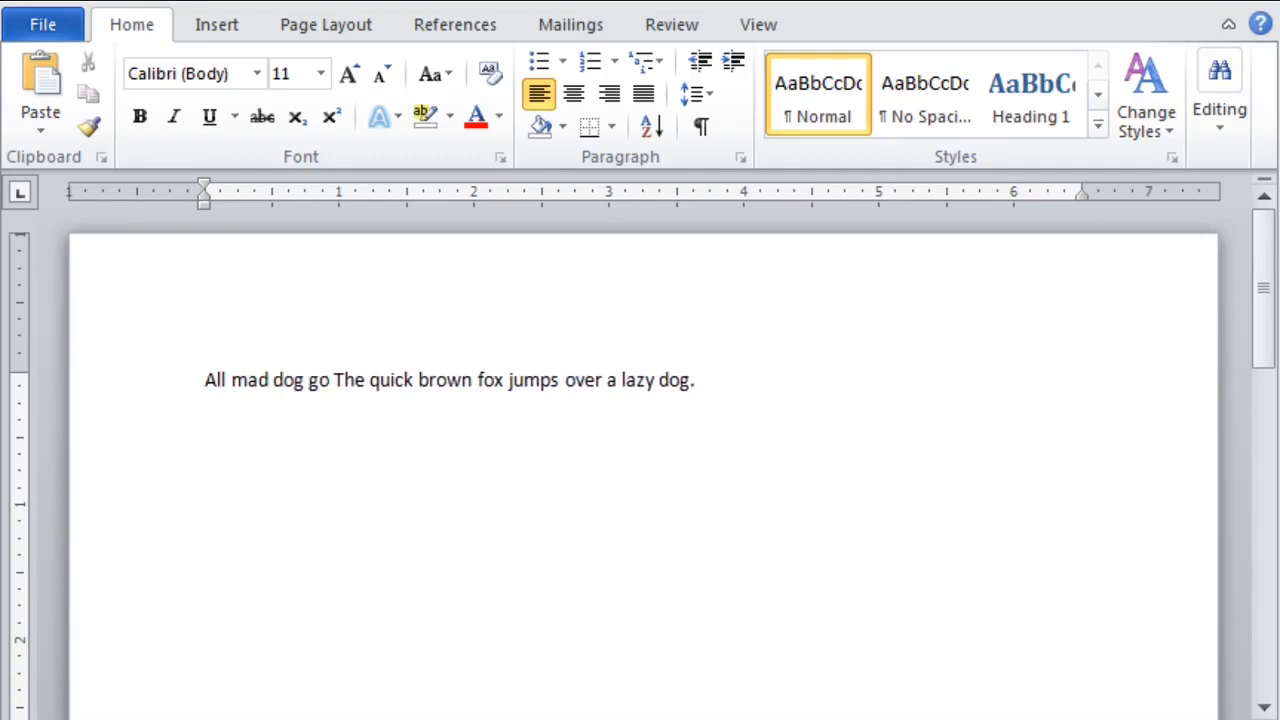
{"action": "type", "text": "heaven"}
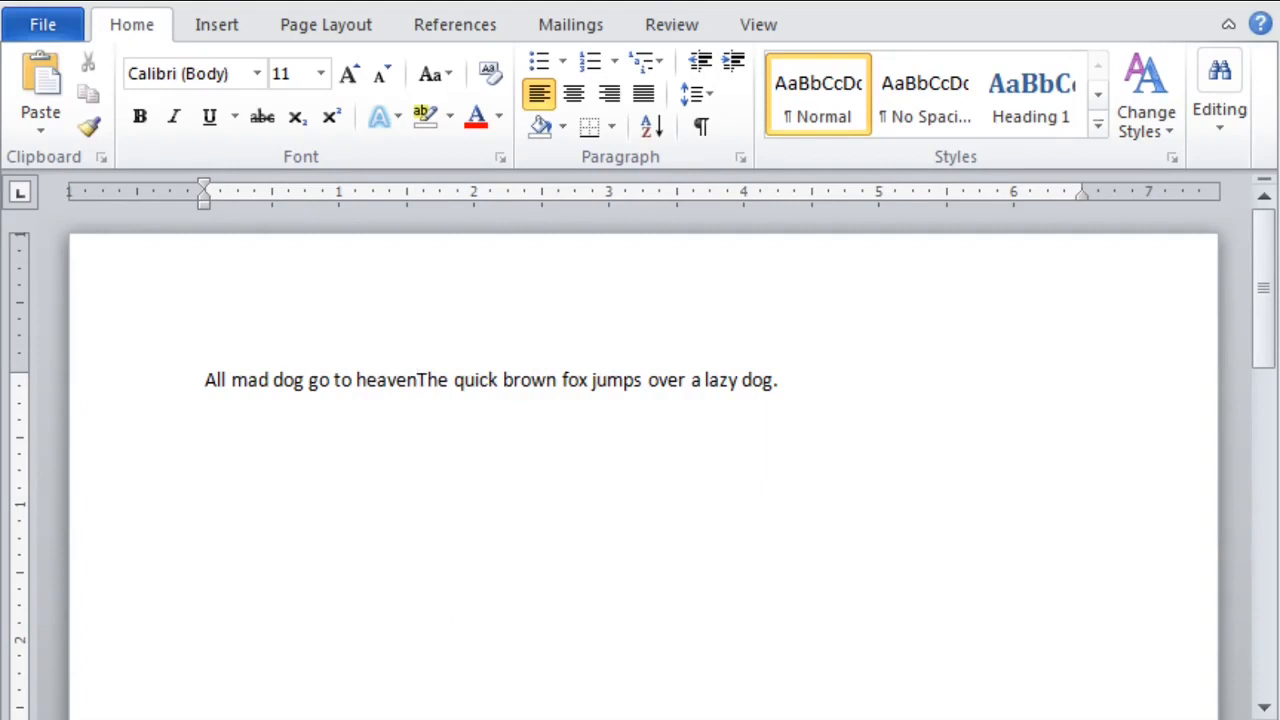
{"action": "type", "text": "."}
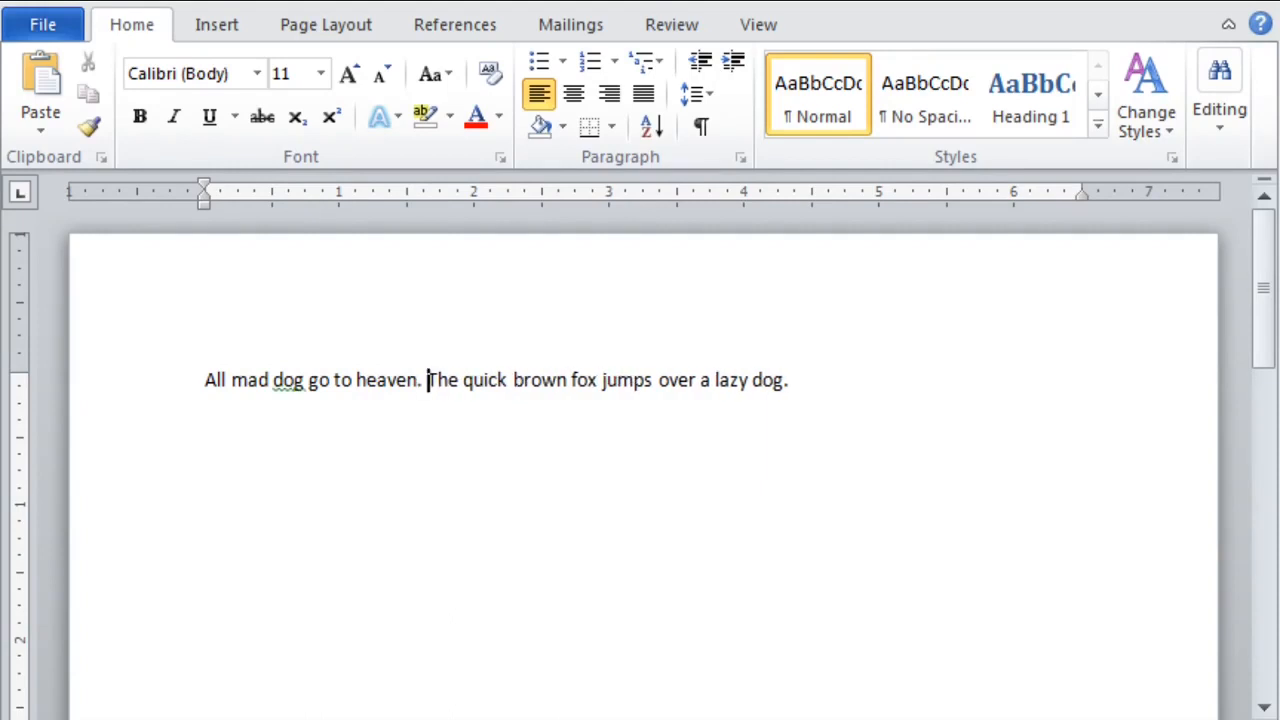
{"action": "left_click", "coordinate": [305, 381]}
{"action": "type", "text": "s"}
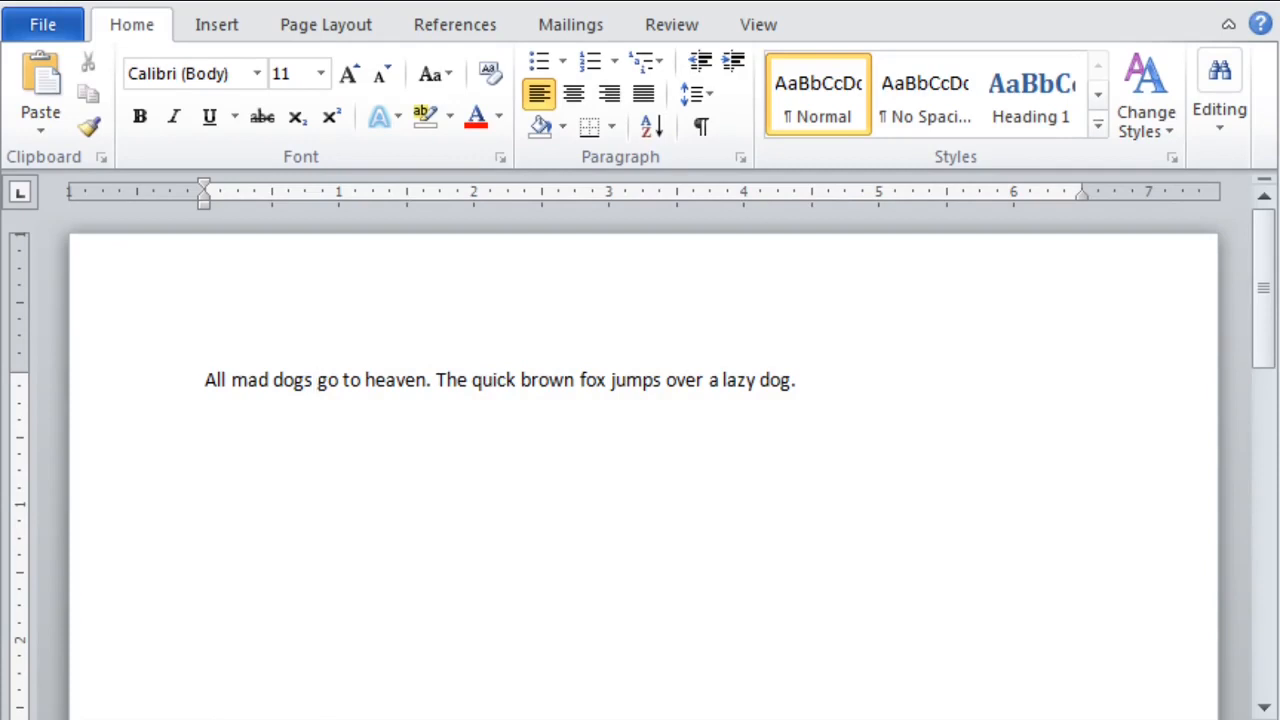
{"action": "key", "text": "Right"}
{"action": "key", "text": "Right"}
{"action": "key", "text": "Right"}
{"action": "key", "text": "Right"}
{"action": "key", "text": "Right"}
{"action": "key", "text": "Right"}
{"action": "key", "text": "Right"}
{"action": "key", "text": "Right"}
{"action": "key", "text": "Left"}
{"action": "key", "text": "Left"}
{"action": "key", "text": "Left"}
{"action": "key", "text": "Left"}
{"action": "left_click", "coordinate": [494, 381]}
Delete the sentence "All mad dogs go to heaven." from the start of the line, character by character
{"action": "left_click", "coordinate": [437, 380]}
{"action": "key", "text": "BackSpace"}
{"action": "key", "text": "BackSpace"}
{"action": "key", "text": "BackSpace"}
{"action": "key", "text": "BackSpace"}
{"action": "key", "text": "BackSpace"}
{"action": "key", "text": "BackSpace"}
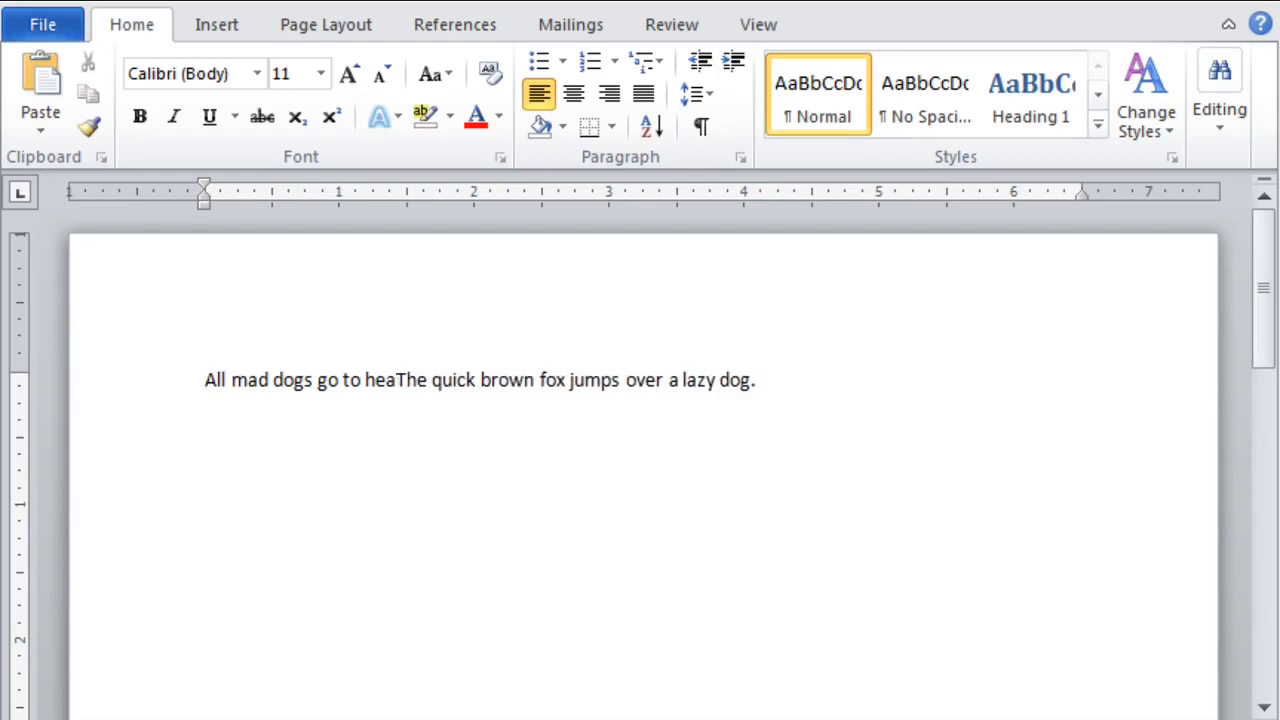
{"action": "key", "text": "BackSpace"}
{"action": "key", "text": "BackSpace"}
{"action": "key", "text": "BackSpace"}
{"action": "key", "text": "BackSpace"}
{"action": "key", "text": "BackSpace"}
{"action": "key", "text": "BackSpace"}
{"action": "key", "text": "BackSpace"}
{"action": "key", "text": "BackSpace"}
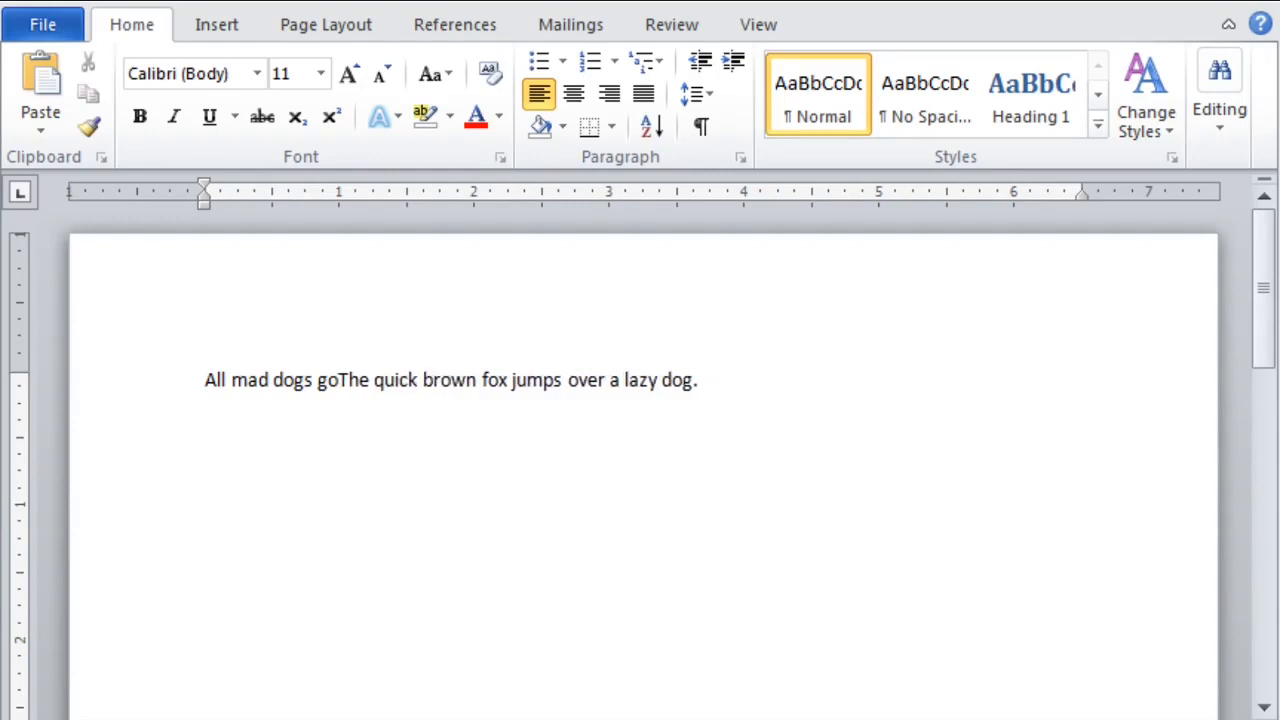
{"action": "key", "text": "BackSpace"}
{"action": "key", "text": "BackSpace"}
{"action": "key", "text": "BackSpace"}
{"action": "key", "text": "BackSpace"}
{"action": "key", "text": "BackSpace"}
{"action": "key", "text": "BackSpace"}
{"action": "key", "text": "BackSpace"}
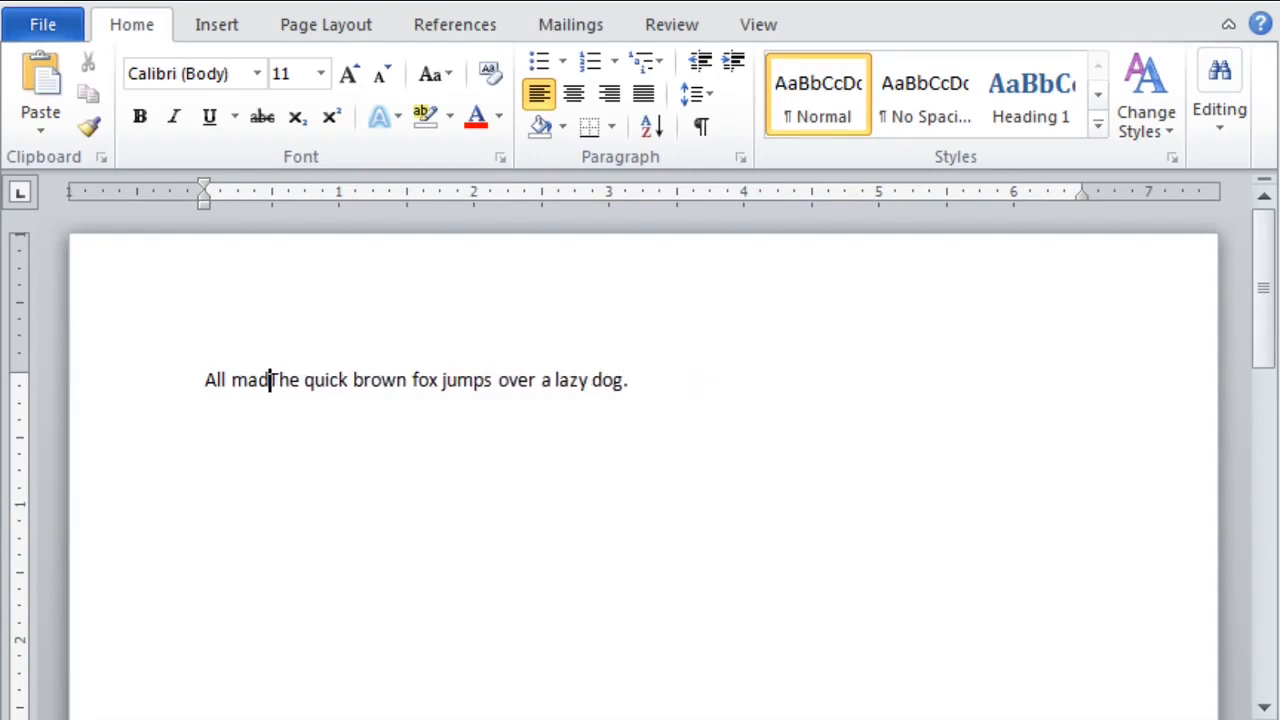
{"action": "key", "text": "BackSpace"}
{"action": "key", "text": "BackSpace"}
{"action": "key", "text": "BackSpace"}
{"action": "key", "text": "BackSpace"}
{"action": "key", "text": "BackSpace"}
{"action": "key", "text": "BackSpace"}
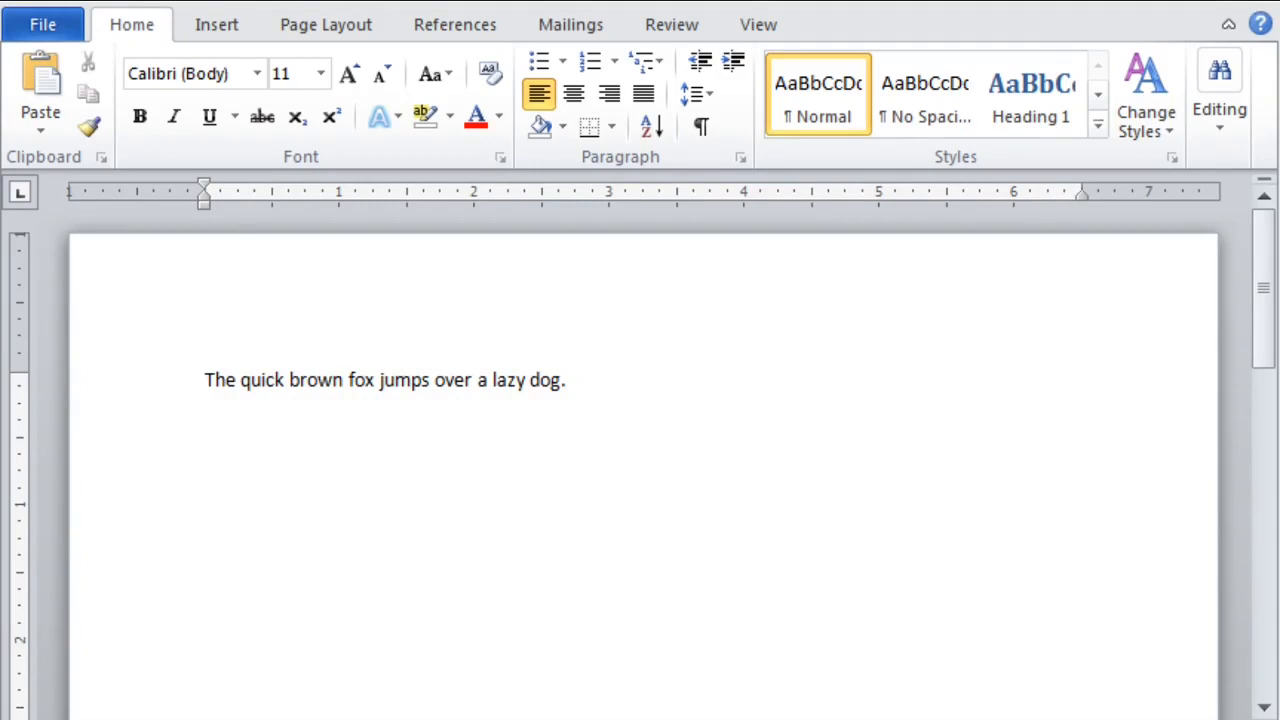
Delete the words "over a lazy dog" from the sentence, keeping the full stop
{"action": "left_click", "coordinate": [435, 381]}
{"action": "key", "text": "Delete"}
{"action": "key", "text": "Delete"}
{"action": "key", "text": "Delete"}
{"action": "key", "text": "Delete"}
{"action": "key", "text": "Delete"}
{"action": "key", "text": "Delete"}
{"action": "key", "text": "Delete"}
{"action": "key", "text": "Delete"}
{"action": "key", "text": "Delete"}
{"action": "key", "text": "Delete"}
{"action": "key", "text": "Delete"}
{"action": "key", "text": "Delete"}
{"action": "key", "text": "Delete"}
{"action": "key", "text": "Delete"}
{"action": "key", "text": "Delete"}
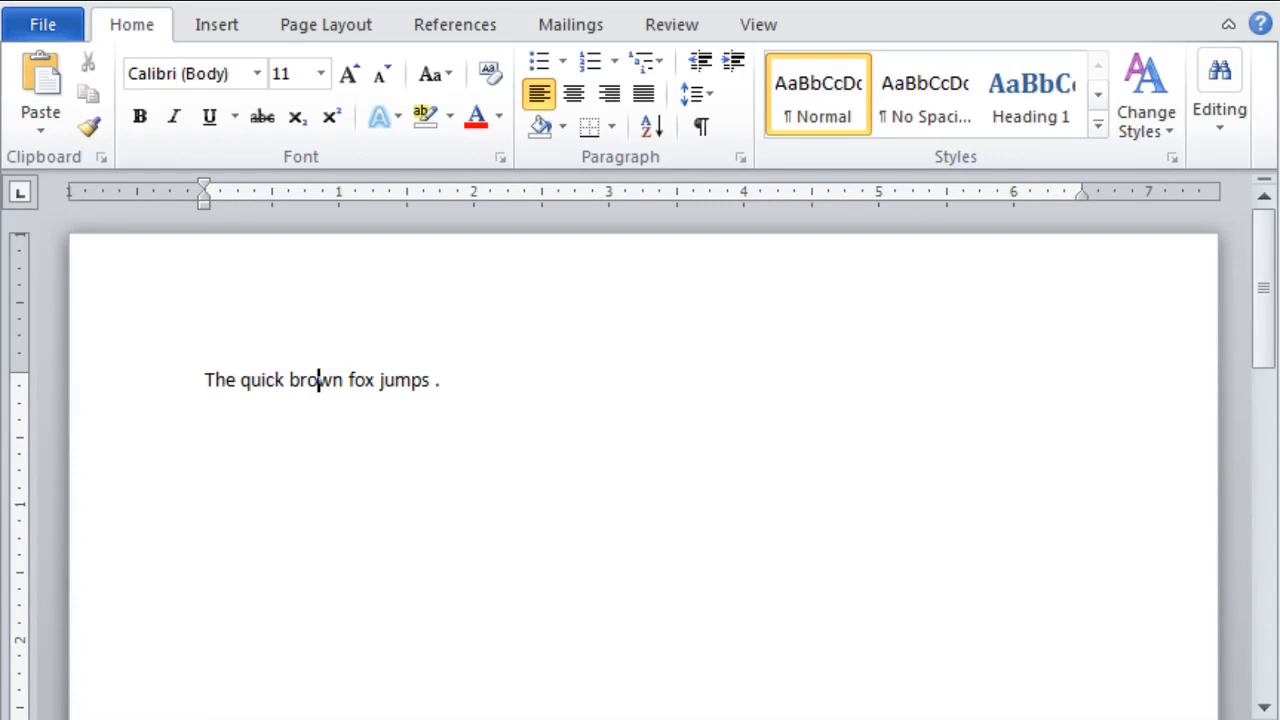
Copy the whole line "The quick brown fox jumps ." to the clipboard
{"action": "left_click_drag", "start_coordinate": [205, 381], "coordinate": [446, 381]}
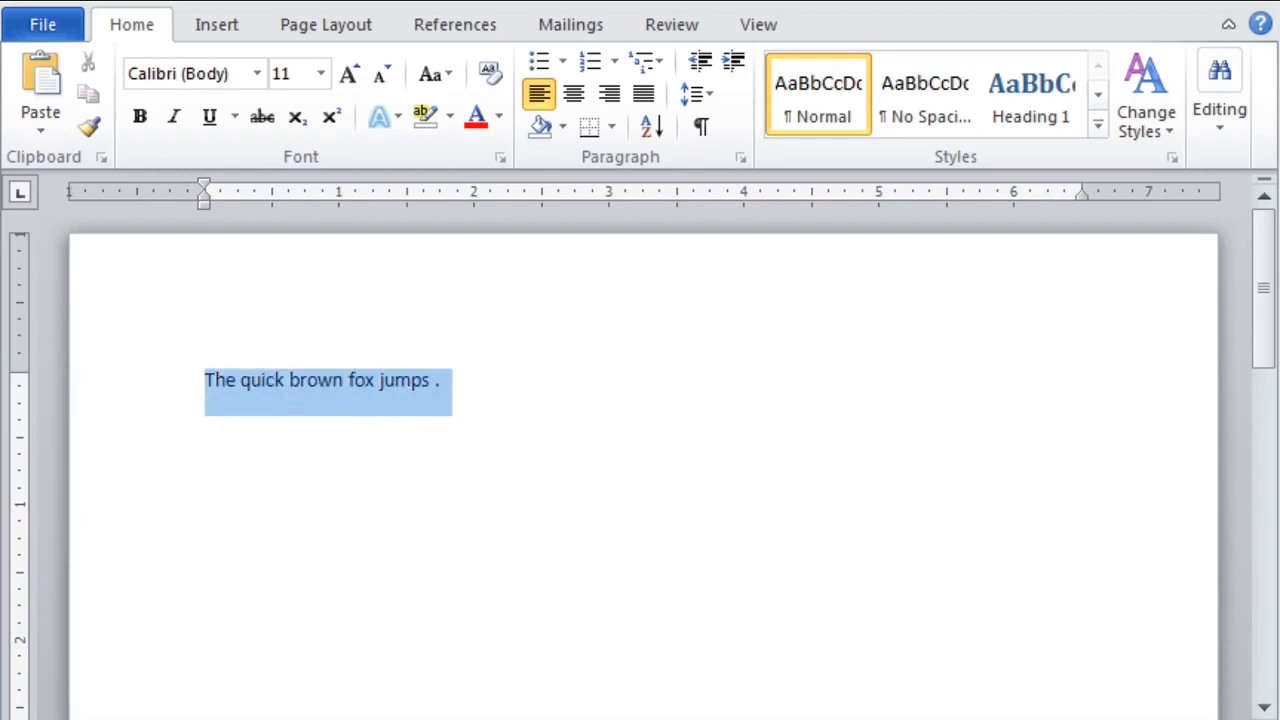
{"action": "key", "text": "ctrl+shift+Left"}
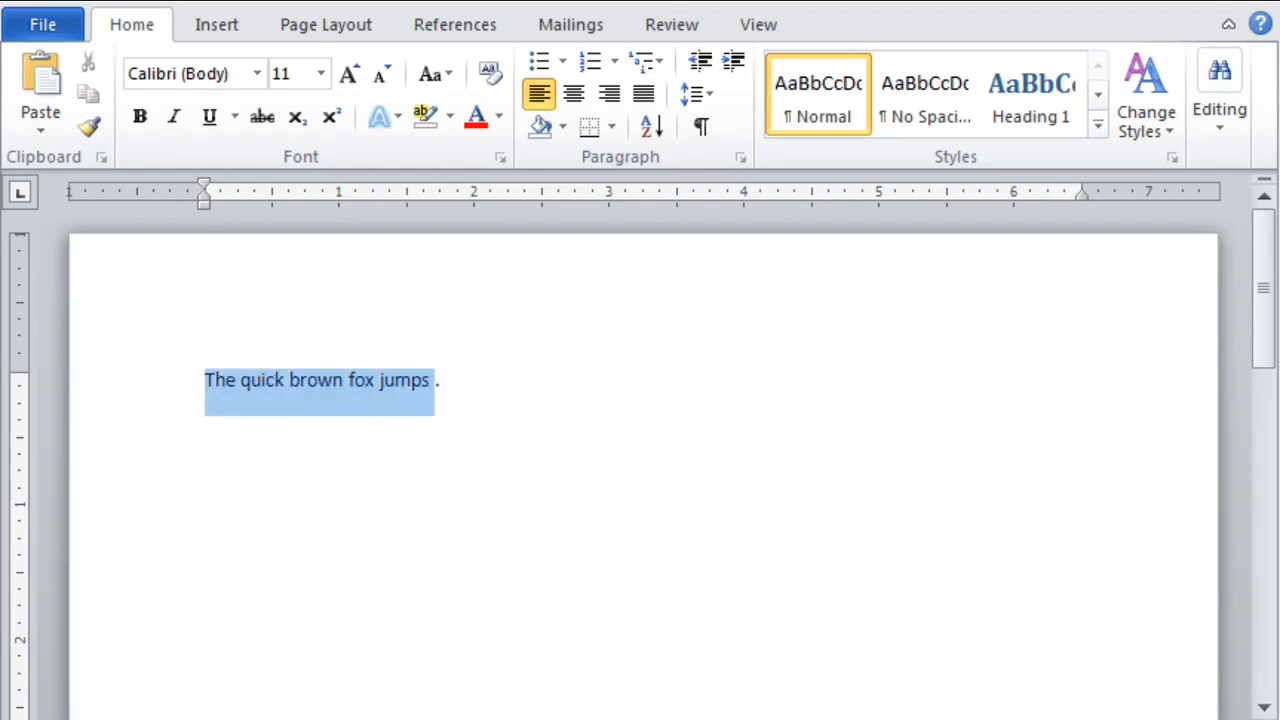
{"action": "key", "text": "ctrl+shift+Right"}
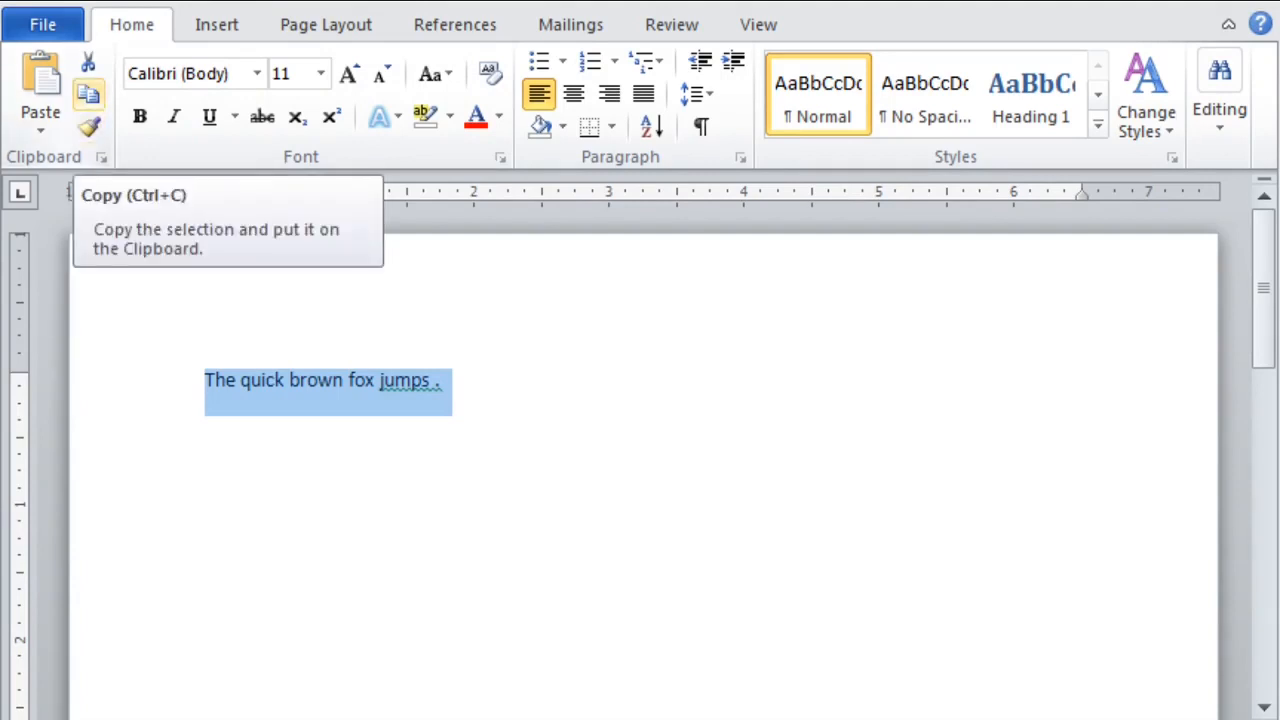
{"action": "left_click", "coordinate": [88, 94]}
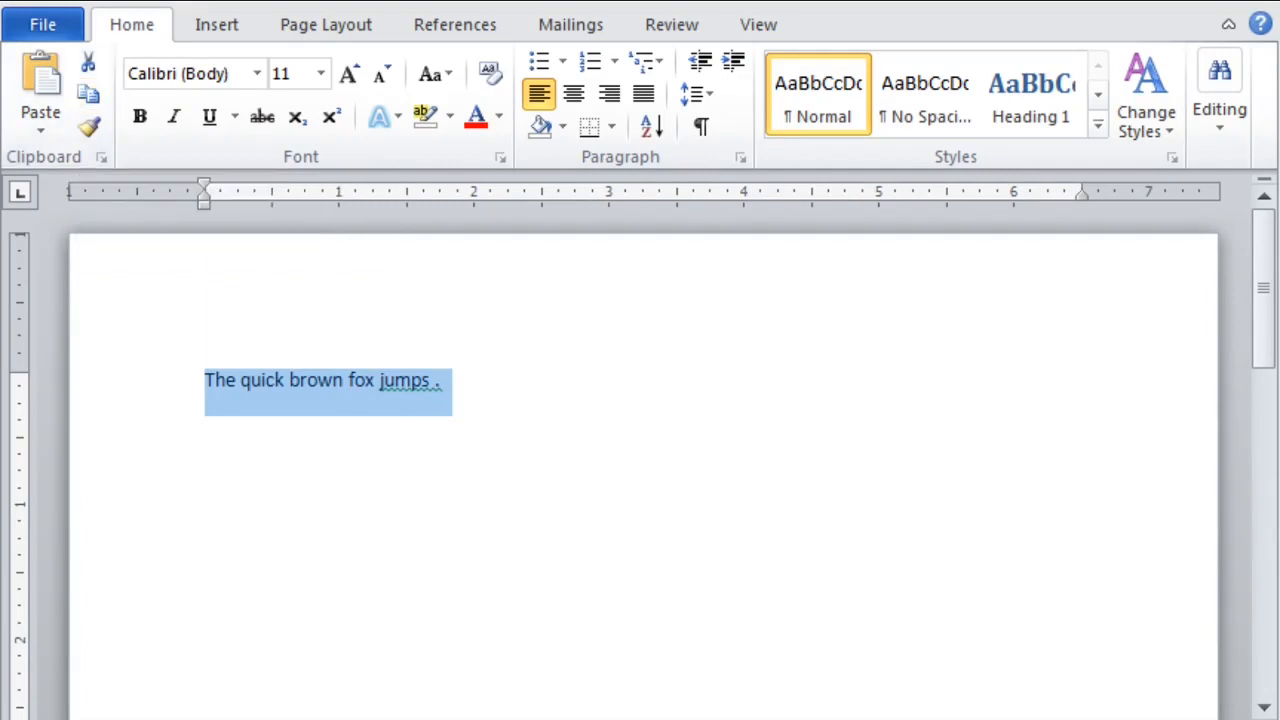
Paste the copied line five times, starting at the end of the original line
{"action": "left_click", "coordinate": [442, 381]}
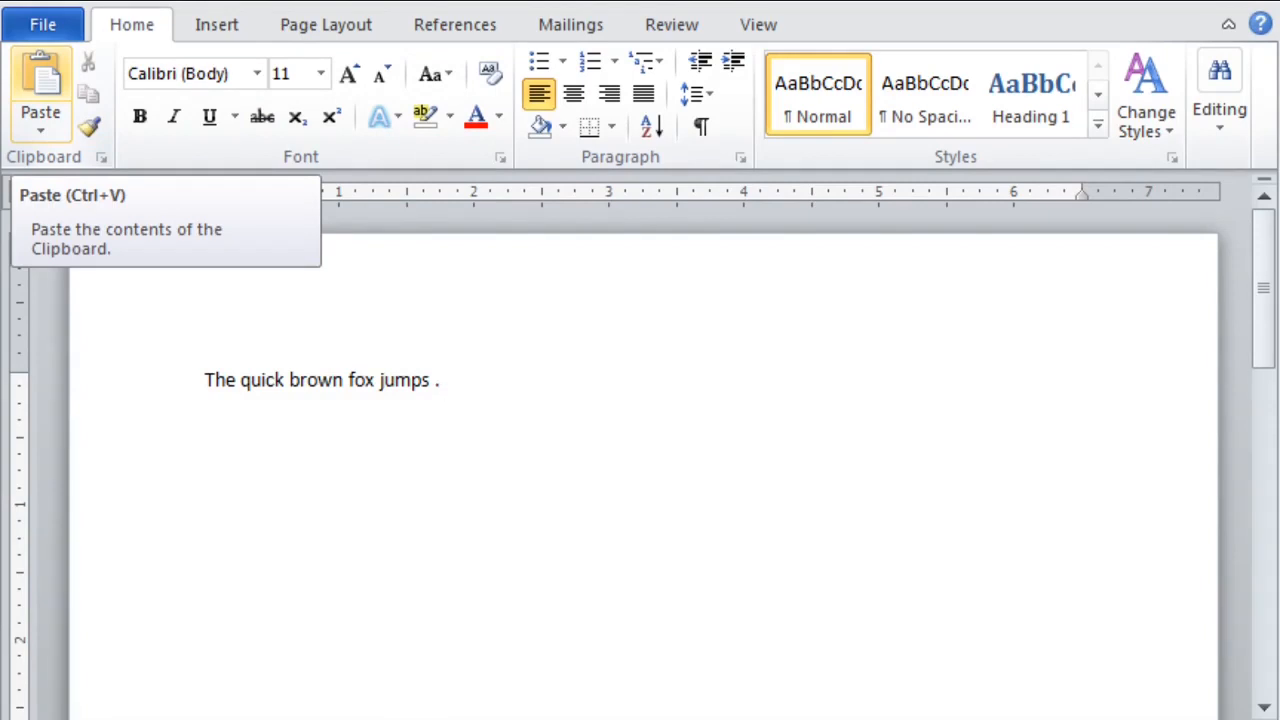
{"action": "left_click", "coordinate": [40, 85]}
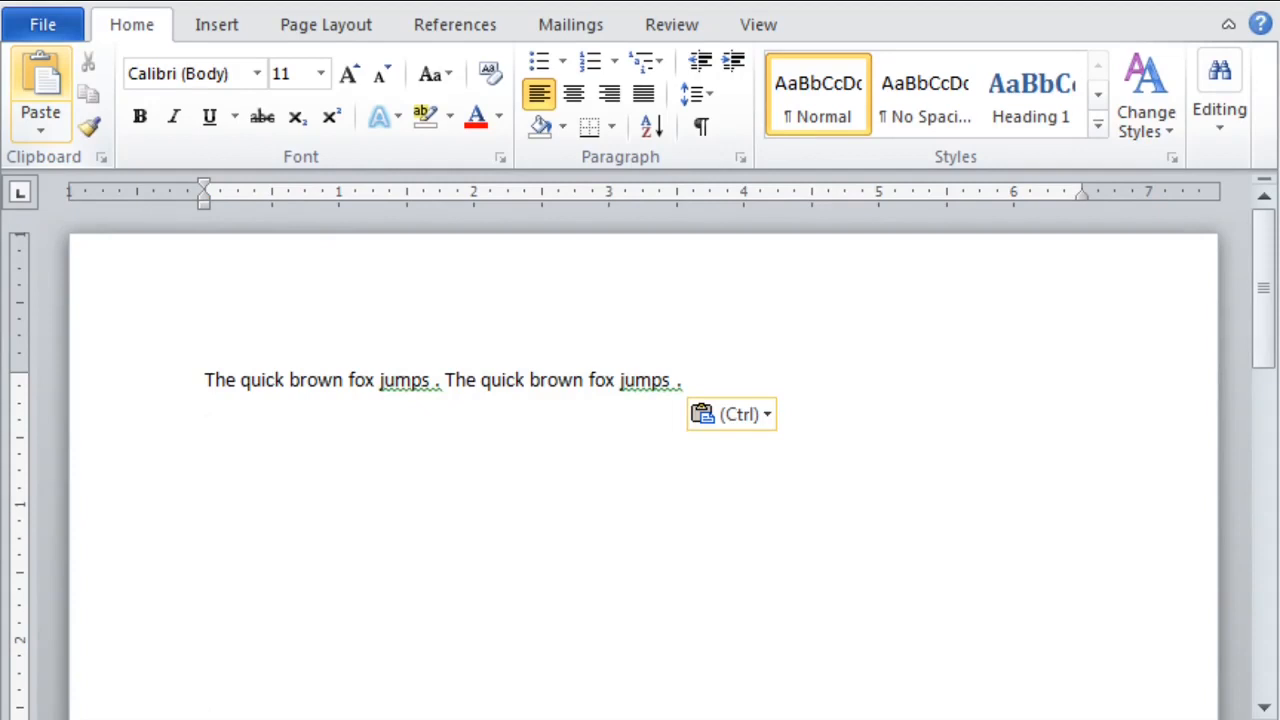
{"action": "left_click", "coordinate": [40, 85]}
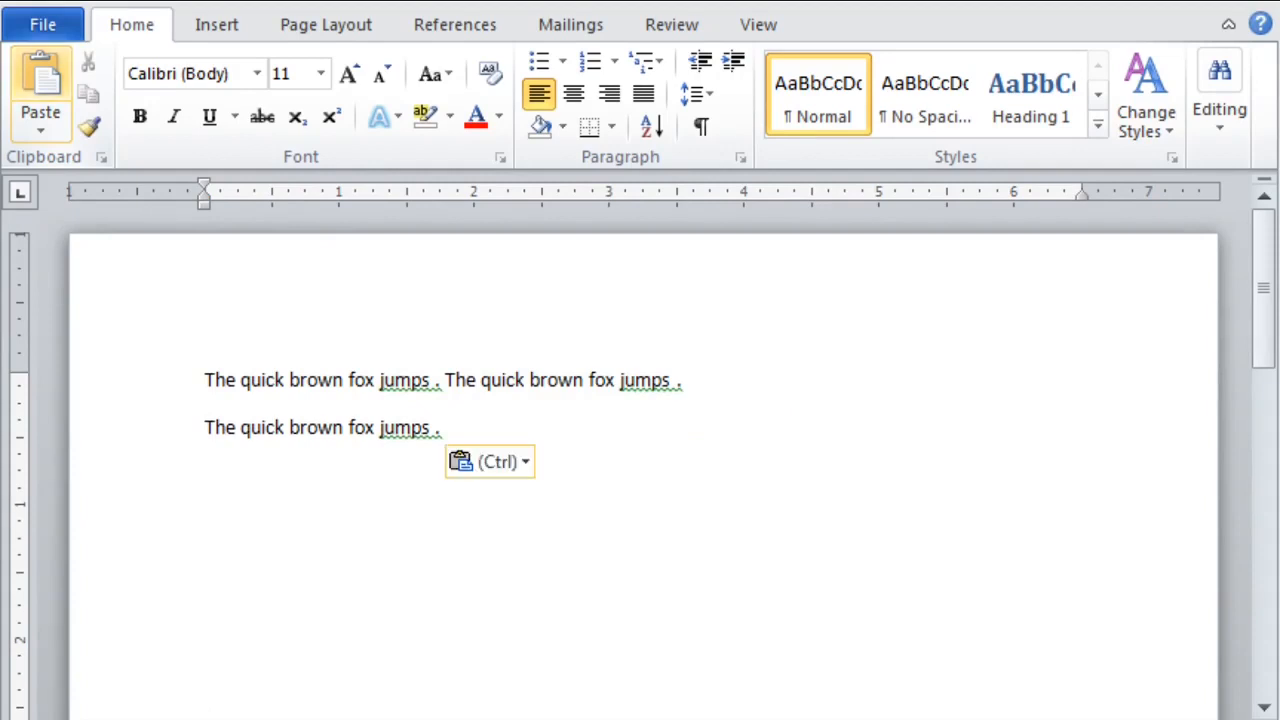
{"action": "left_click", "coordinate": [40, 85]}
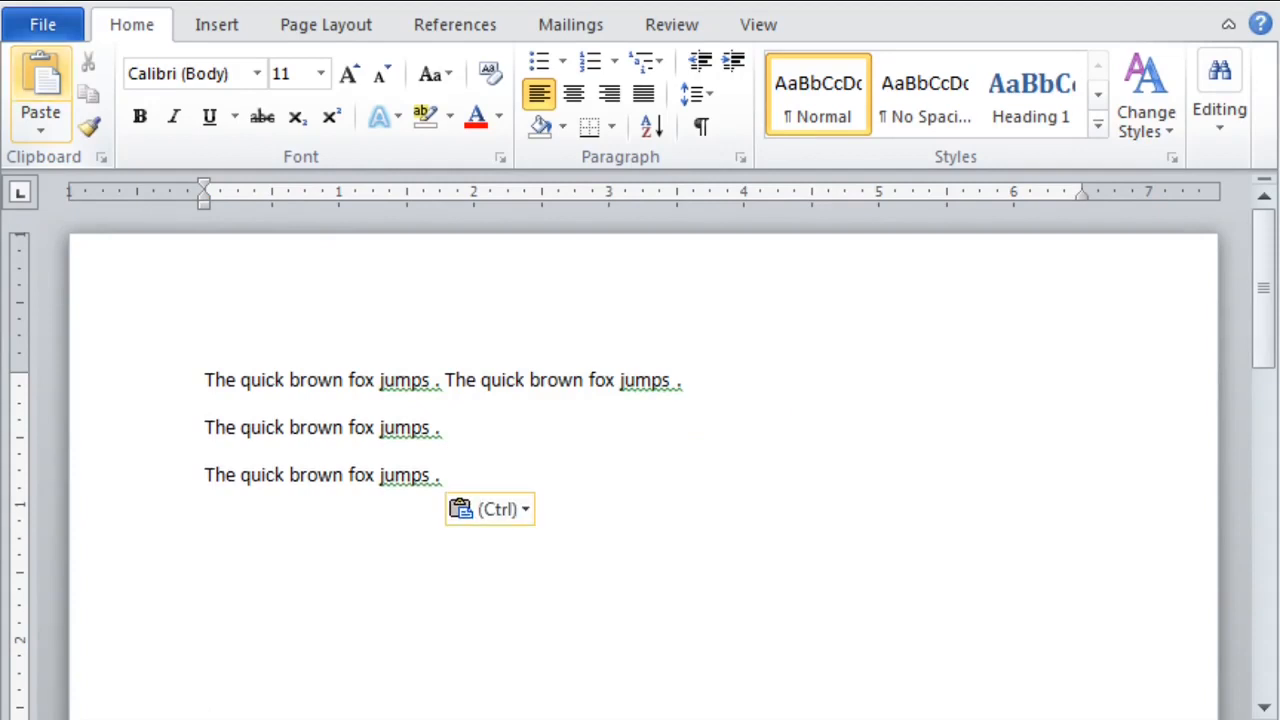
{"action": "left_click", "coordinate": [40, 85]}
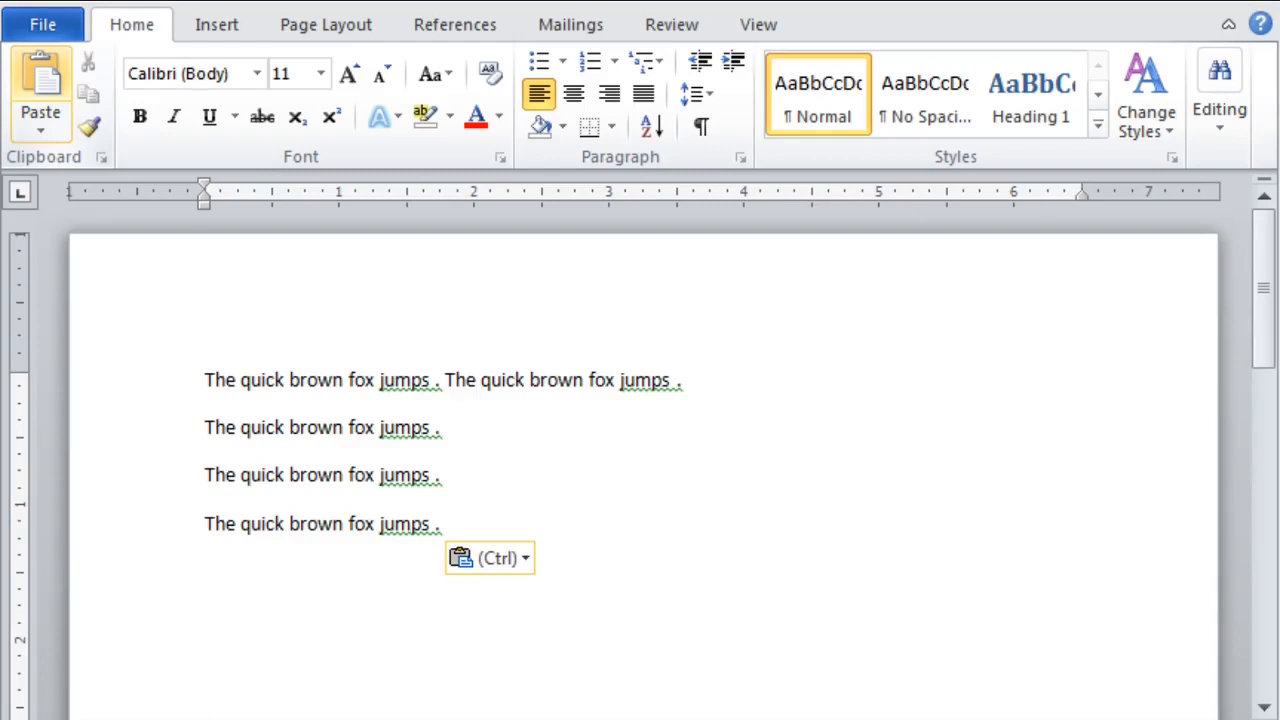
{"action": "left_click", "coordinate": [40, 85]}
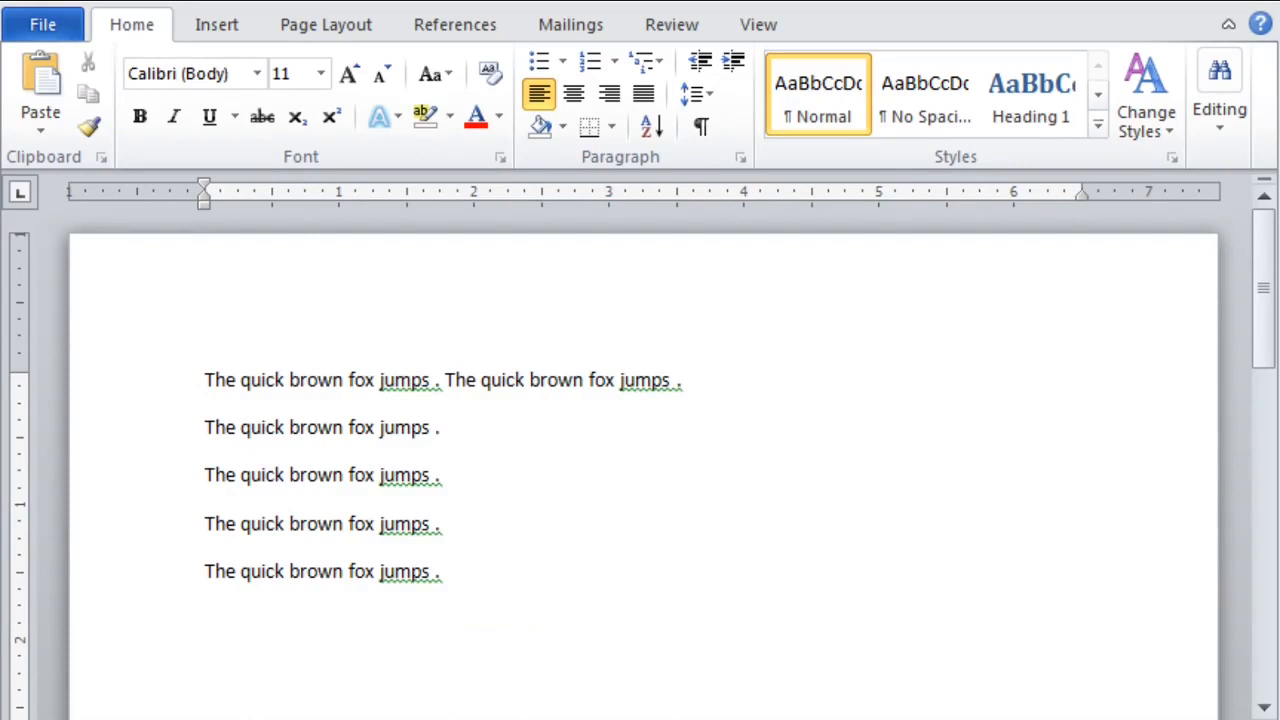
Add the sentence "This is another text." at the end of the second line
{"action": "type", "text": "This is anpo"}
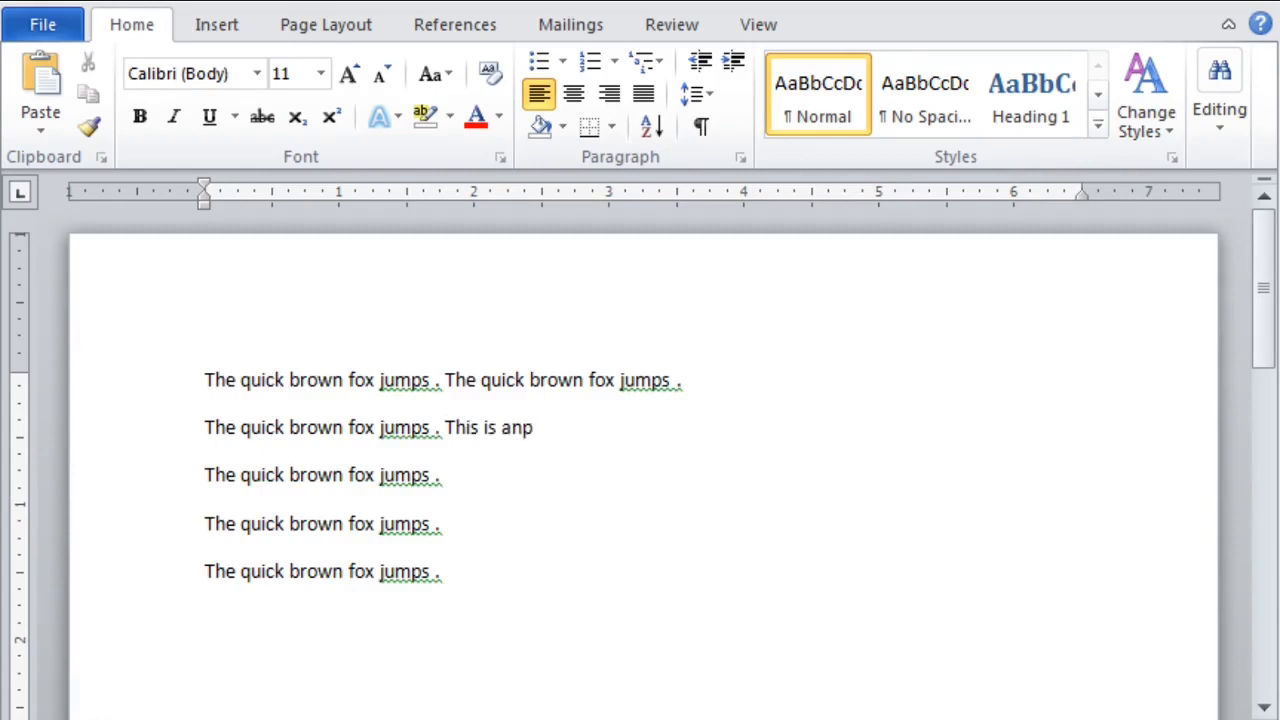
{"action": "key", "text": "BackSpace"}
{"action": "key", "text": "BackSpace"}
{"action": "type", "text": "other te"}
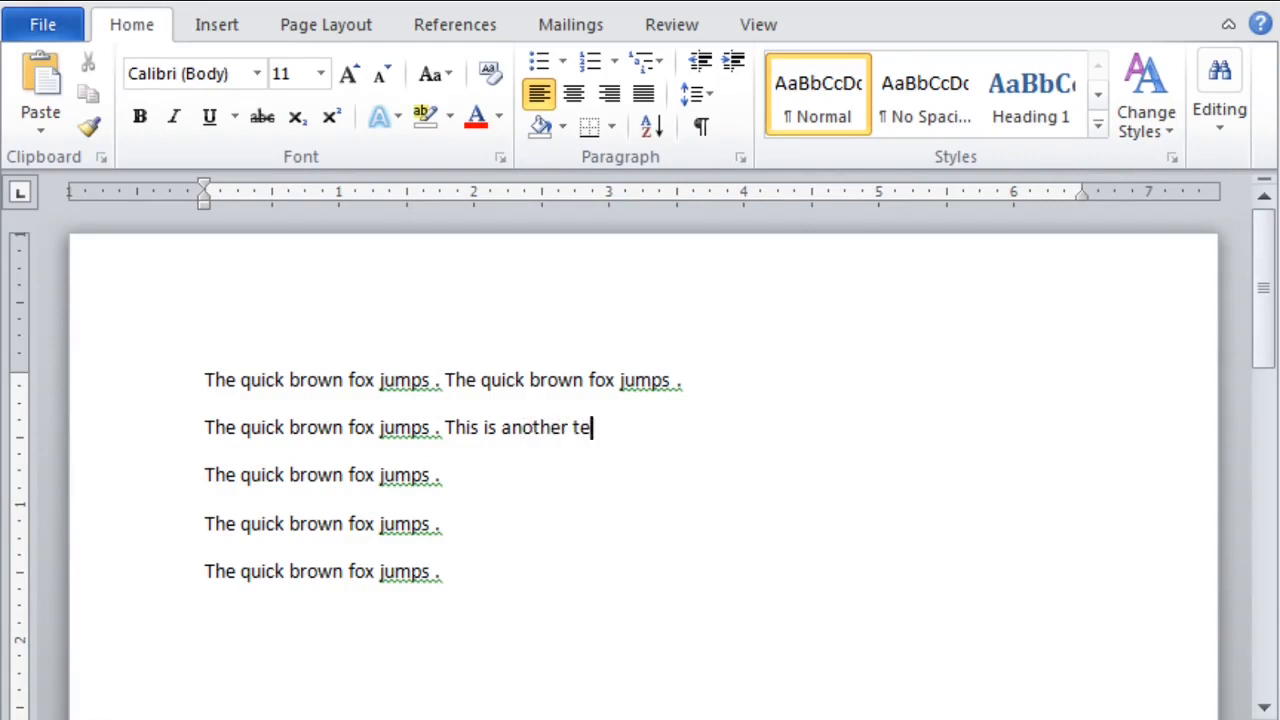
{"action": "type", "text": "xt."}
Move the sentence "This is another text." from the second line to the end of the last line by cutting and pasting
{"action": "left_click", "coordinate": [446, 428]}
{"action": "left_click_drag", "start_coordinate": [446, 428], "coordinate": [611, 428]}
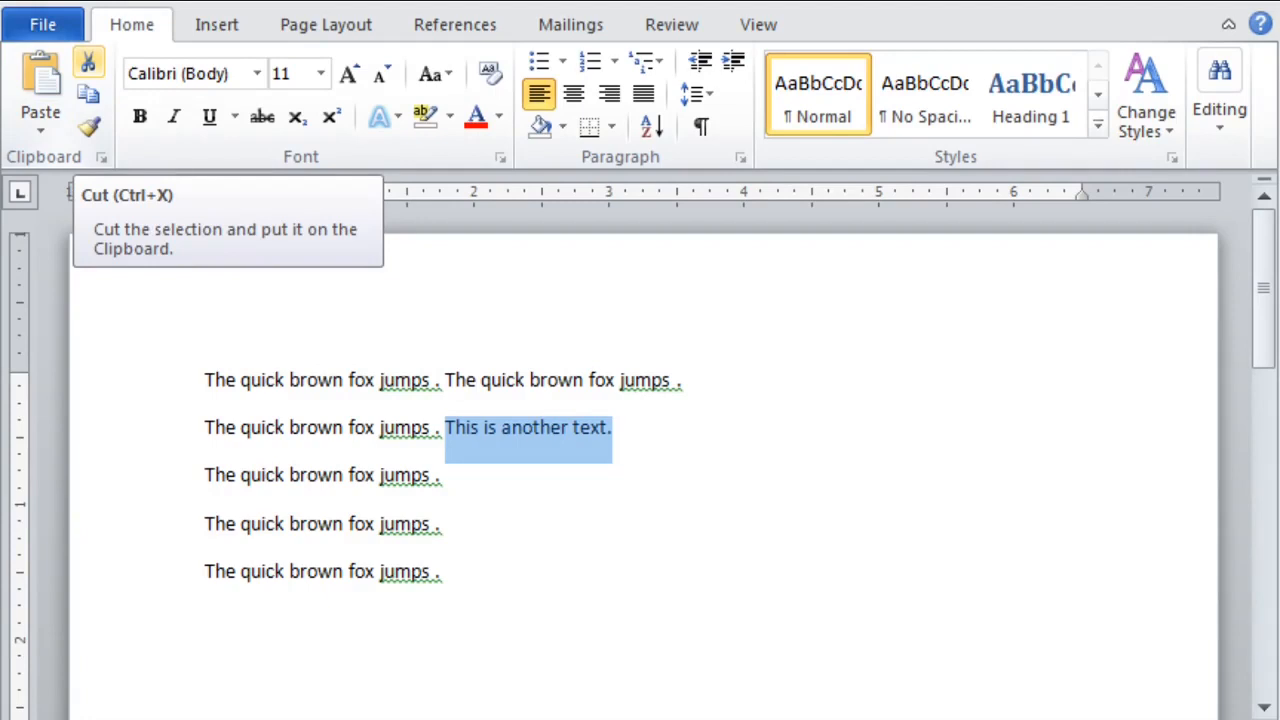
{"action": "left_click", "coordinate": [88, 62]}
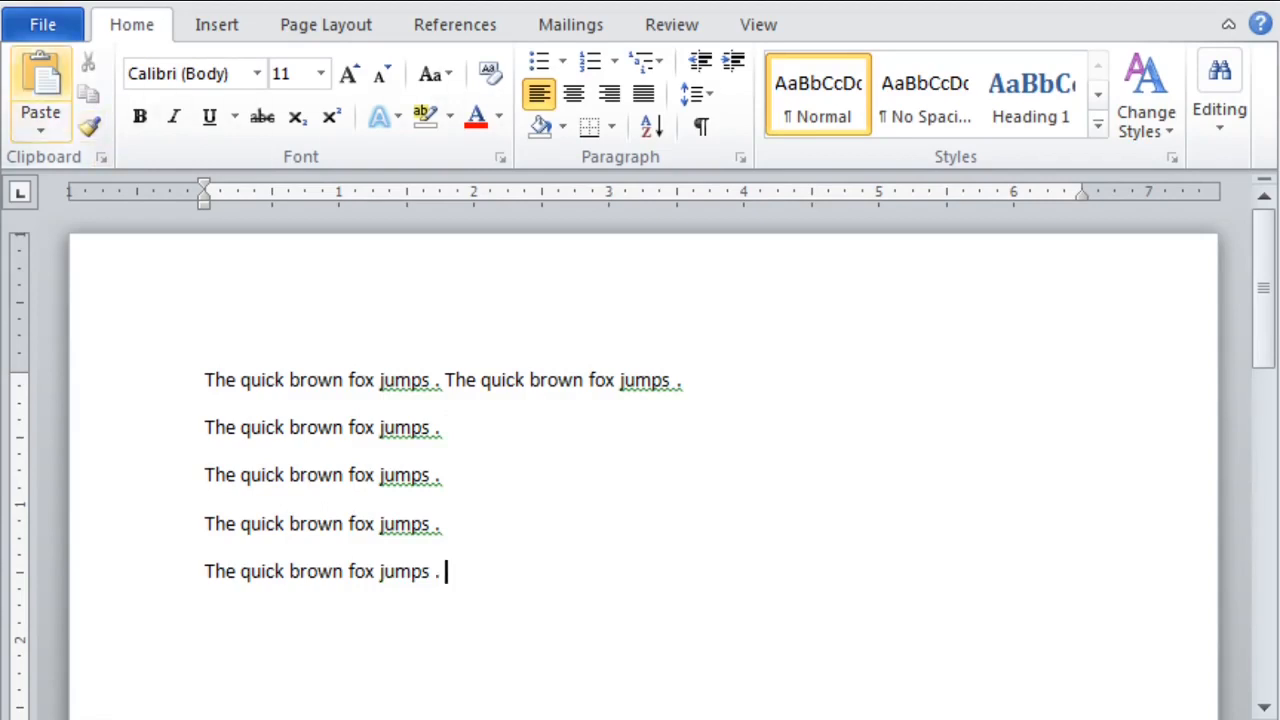
{"action": "left_click", "coordinate": [41, 80]}
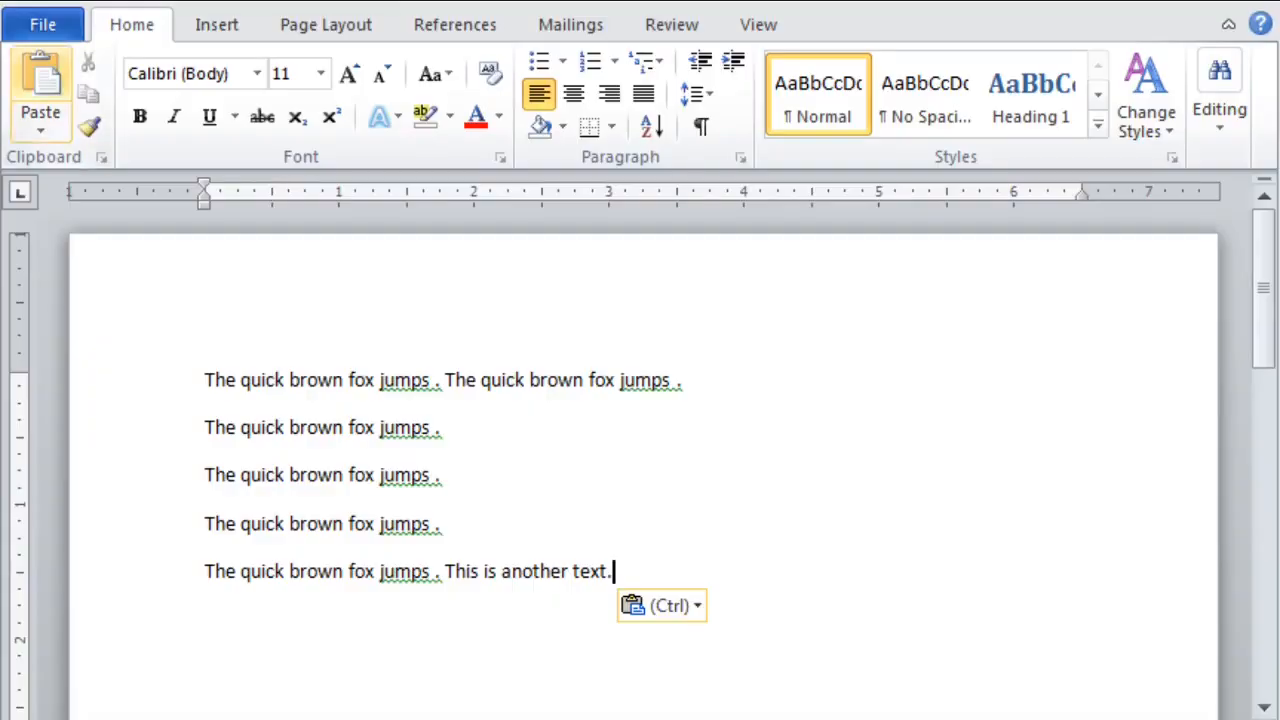
Open the existing document Class5-Ch4.docx from the resource folder
{"action": "left_click", "coordinate": [43, 25]}
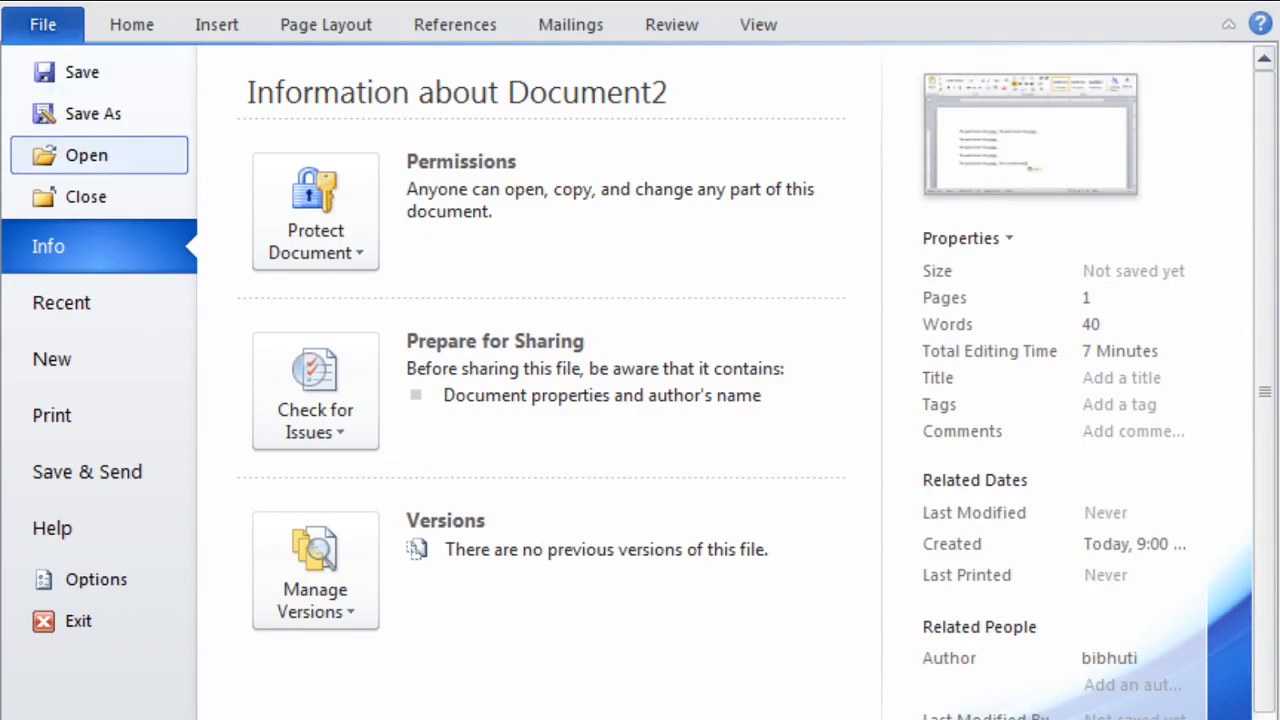
{"action": "left_click", "coordinate": [86, 155]}
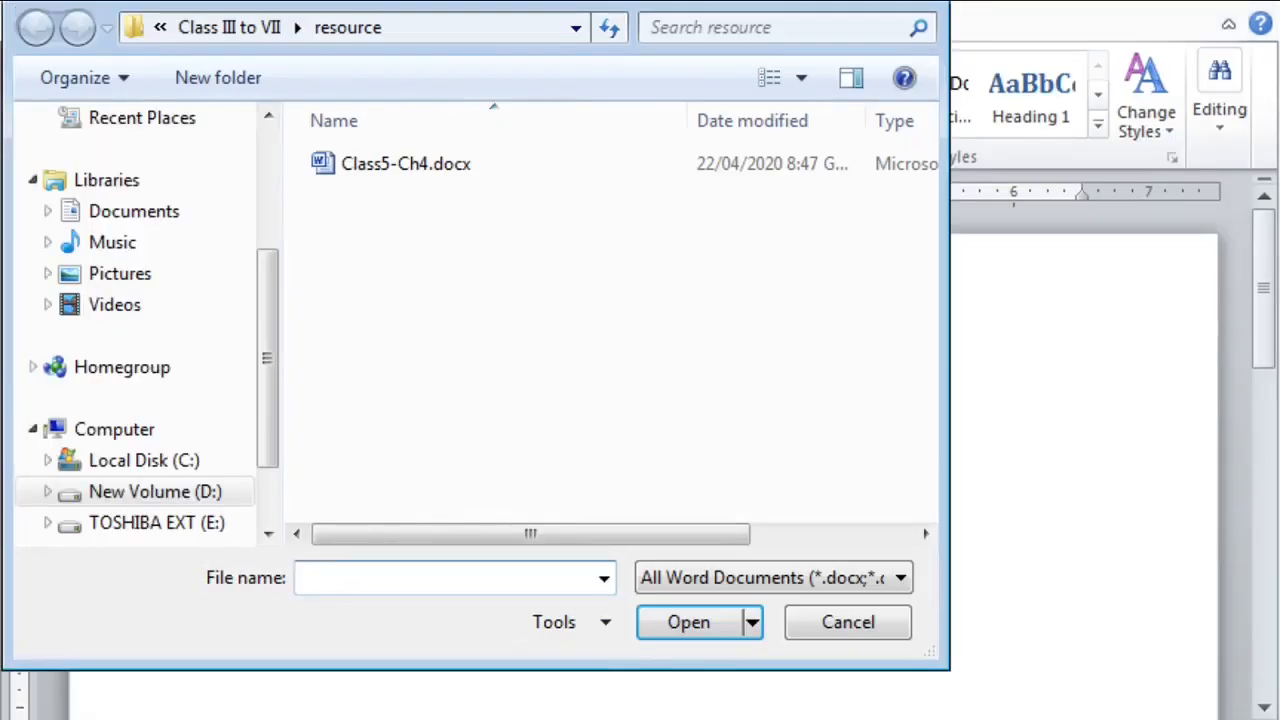
{"action": "left_click", "coordinate": [406, 164]}
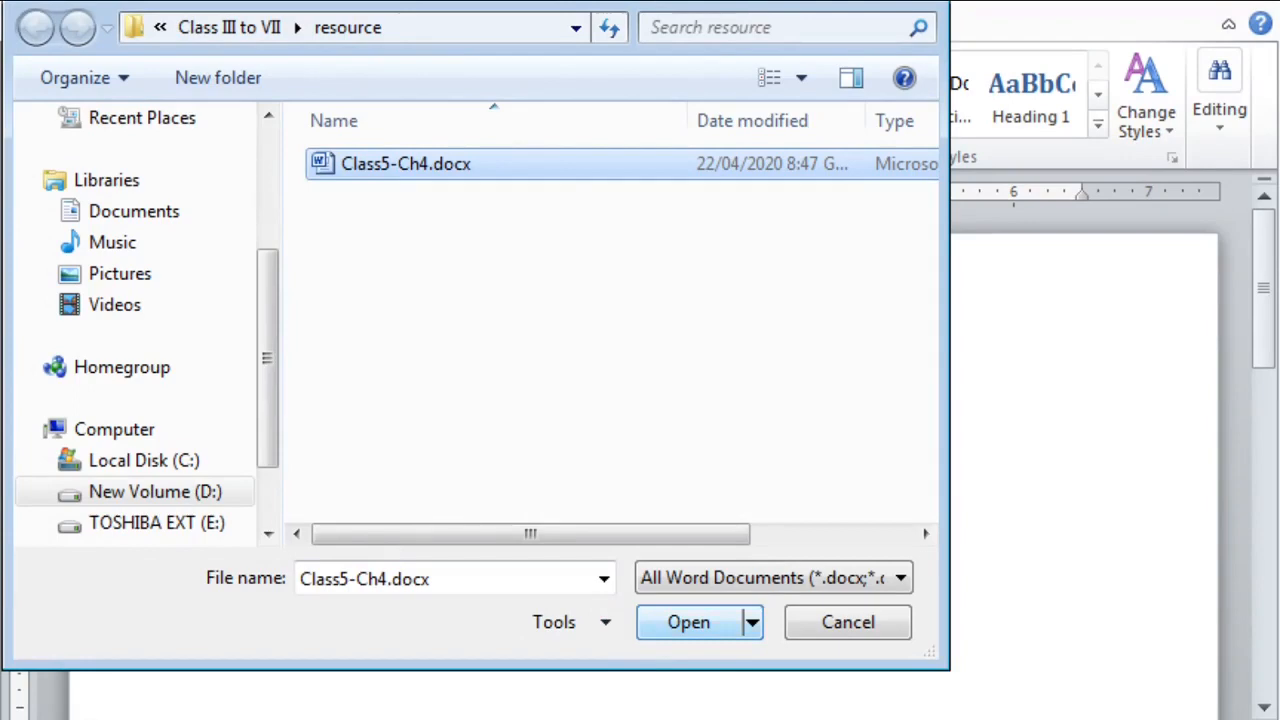
{"action": "left_click", "coordinate": [689, 622]}
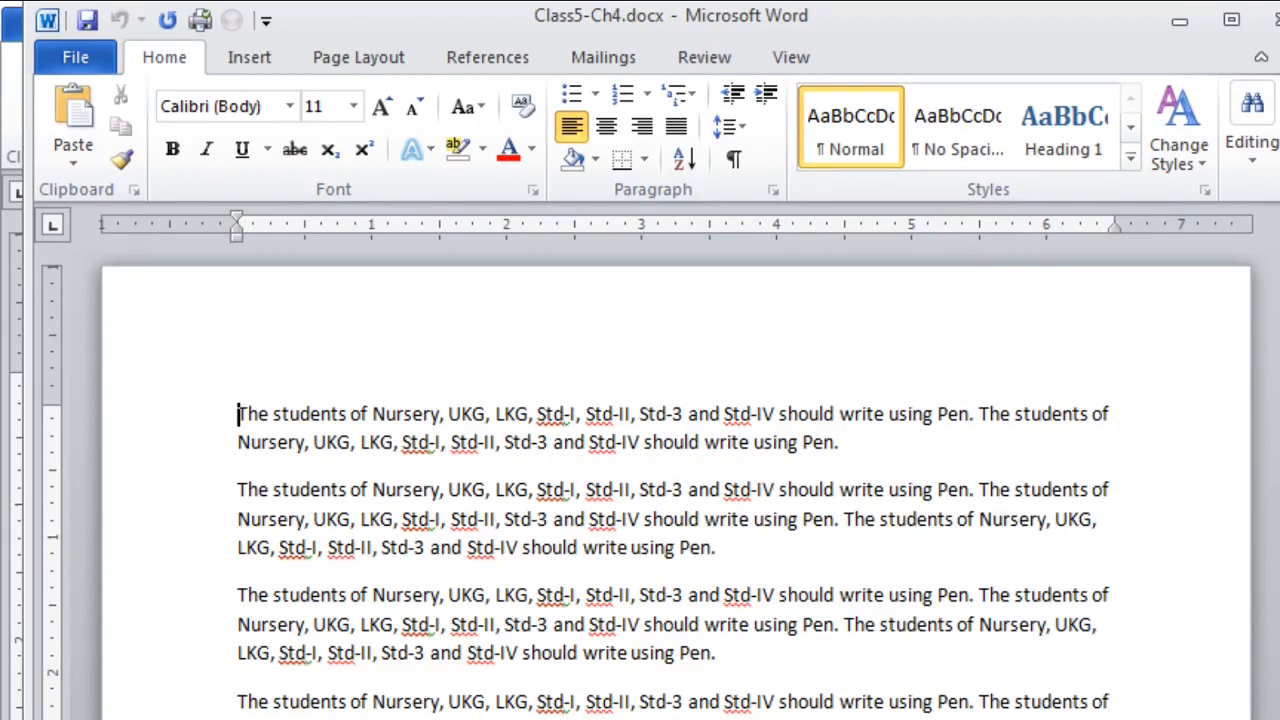
Replace all occurrences of "Pen" with "Pencil" throughout the document, beginning with the word selected in the first line, and save the document
{"action": "left_click", "coordinate": [321, 414]}
{"action": "key", "text": "Home"}
{"action": "key", "text": "Right"}
{"action": "key", "text": "Right"}
{"action": "key", "text": "Right"}
{"action": "key", "text": "Right"}
{"action": "key", "text": "Right"}
{"action": "key", "text": "Right"}
{"action": "key", "text": "Right"}
{"action": "key", "text": "Right"}
{"action": "key", "text": "Right"}
{"action": "key", "text": "Right"}
{"action": "key", "text": "Right"}
{"action": "key", "text": "Right"}
{"action": "key", "text": "Right"}
{"action": "key", "text": "Right"}
{"action": "key", "text": "Right"}
{"action": "key", "text": "Right"}
{"action": "key", "text": "Right"}
{"action": "key", "text": "Right"}
{"action": "key", "text": "Right"}
{"action": "key", "text": "Right"}
{"action": "key", "text": "Right"}
{"action": "key", "text": "Right"}
{"action": "key", "text": "Right"}
{"action": "key", "text": "Right"}
{"action": "key", "text": "Right"}
{"action": "key", "text": "Right"}
{"action": "key", "text": "Right"}
{"action": "key", "text": "Right"}
{"action": "key", "text": "Right"}
{"action": "key", "text": "Right"}
{"action": "key", "text": "Right"}
{"action": "key", "text": "Right"}
{"action": "key", "text": "Right"}
{"action": "key", "text": "Right"}
{"action": "key", "text": "Right"}
{"action": "key", "text": "Right"}
{"action": "key", "text": "Right"}
{"action": "key", "text": "Right"}
{"action": "key", "text": "Right"}
{"action": "key", "text": "Right"}
{"action": "key", "text": "Right"}
{"action": "key", "text": "Right"}
{"action": "key", "text": "Right"}
{"action": "key", "text": "Right"}
{"action": "key", "text": "Right"}
{"action": "key", "text": "Right"}
{"action": "key", "text": "Right"}
{"action": "key", "text": "Right"}
{"action": "key", "text": "Right"}
{"action": "key", "text": "Right"}
{"action": "key", "text": "Right"}
{"action": "key", "text": "Right"}
{"action": "key", "text": "Right"}
{"action": "key", "text": "Right"}
{"action": "key", "text": "Right"}
{"action": "key", "text": "Right"}
{"action": "key", "text": "Right"}
{"action": "key", "text": "Right"}
{"action": "key", "text": "Right"}
{"action": "key", "text": "Right"}
{"action": "key", "text": "Right"}
{"action": "key", "text": "Right"}
{"action": "key", "text": "Right"}
{"action": "key", "text": "Right"}
{"action": "key", "text": "Right"}
{"action": "key", "text": "Right"}
{"action": "key", "text": "Right"}
{"action": "key", "text": "Right"}
{"action": "key", "text": "Right"}
{"action": "key", "text": "Right"}
{"action": "key", "text": "Right"}
{"action": "key", "text": "Right"}
{"action": "key", "text": "Right"}
{"action": "key", "text": "Right"}
{"action": "key", "text": "Right"}
{"action": "key", "text": "Right"}
{"action": "key", "text": "Right"}
{"action": "key", "text": "shift+Right"}
{"action": "key", "text": "shift+Right"}
{"action": "key", "text": "shift+Right"}
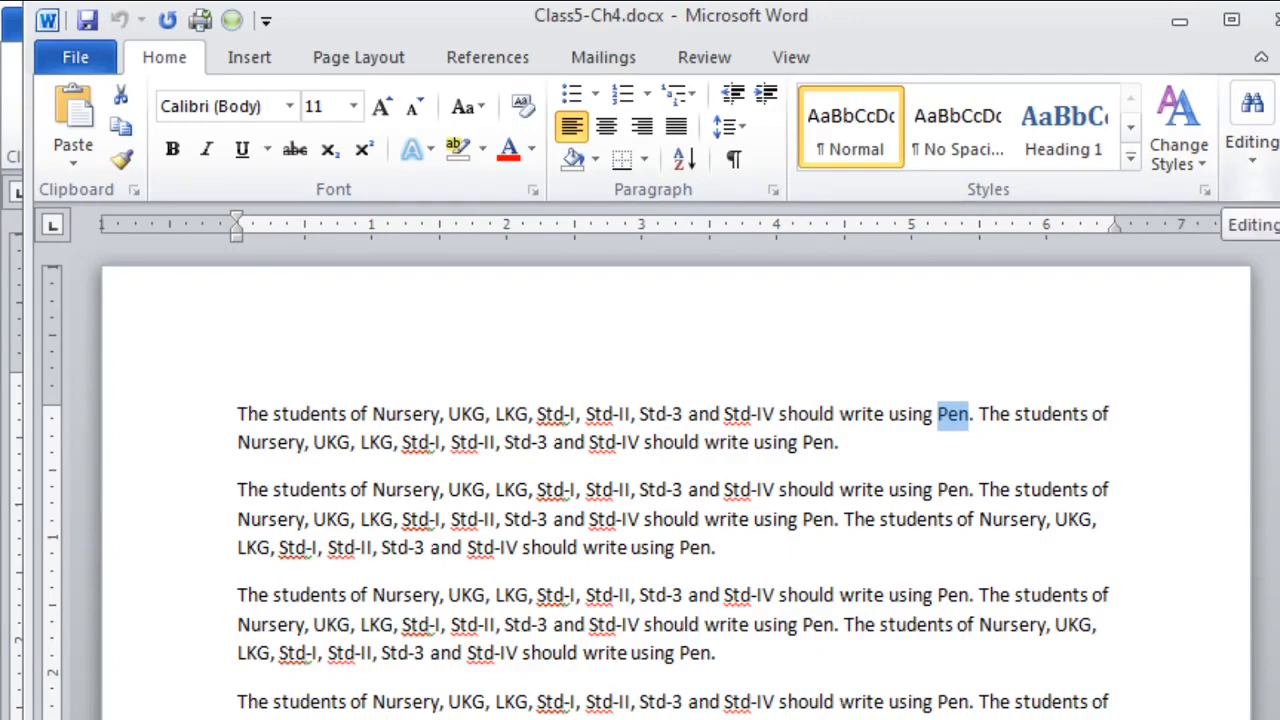
{"action": "left_click", "coordinate": [1252, 125]}
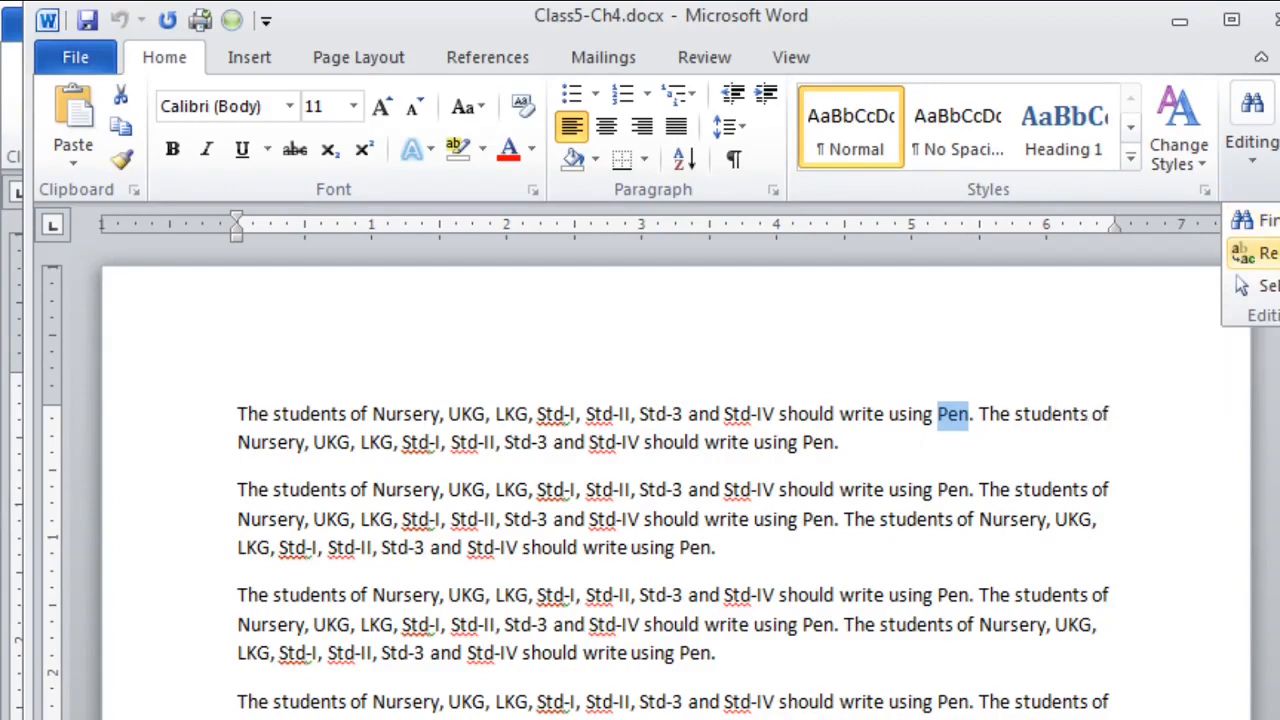
{"action": "left_click", "coordinate": [1258, 253]}
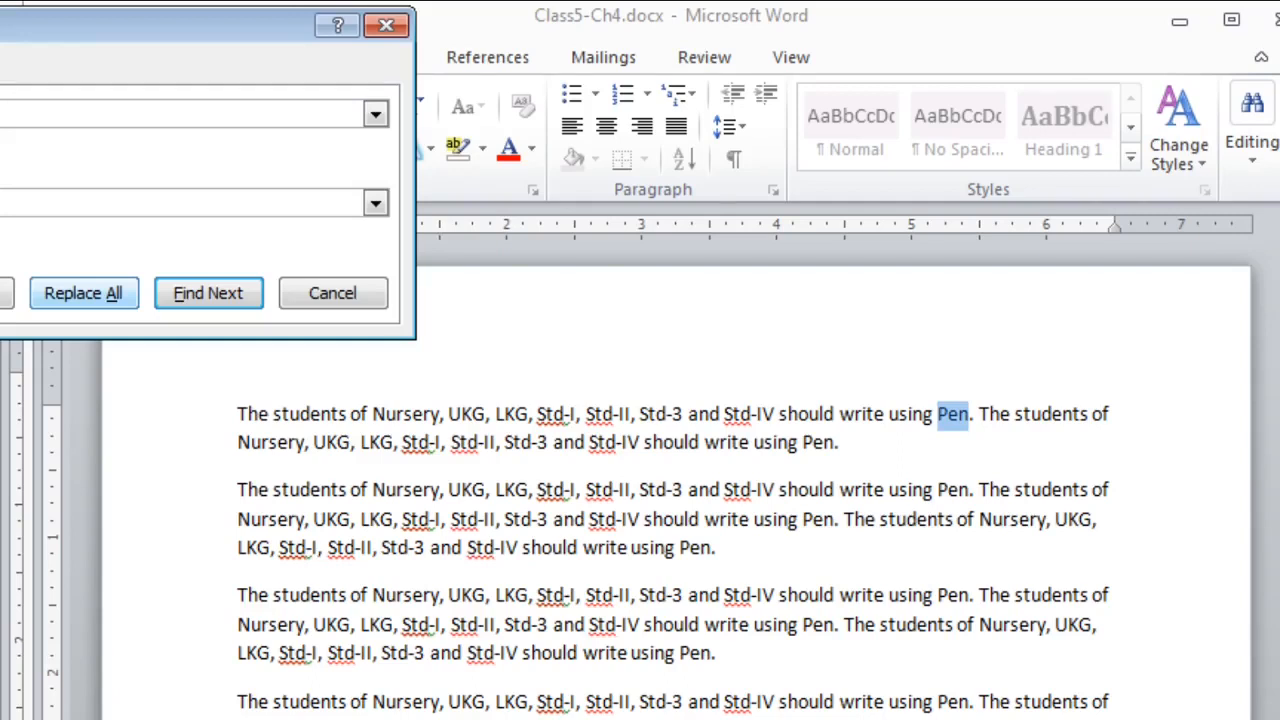
{"action": "left_click", "coordinate": [84, 293]}
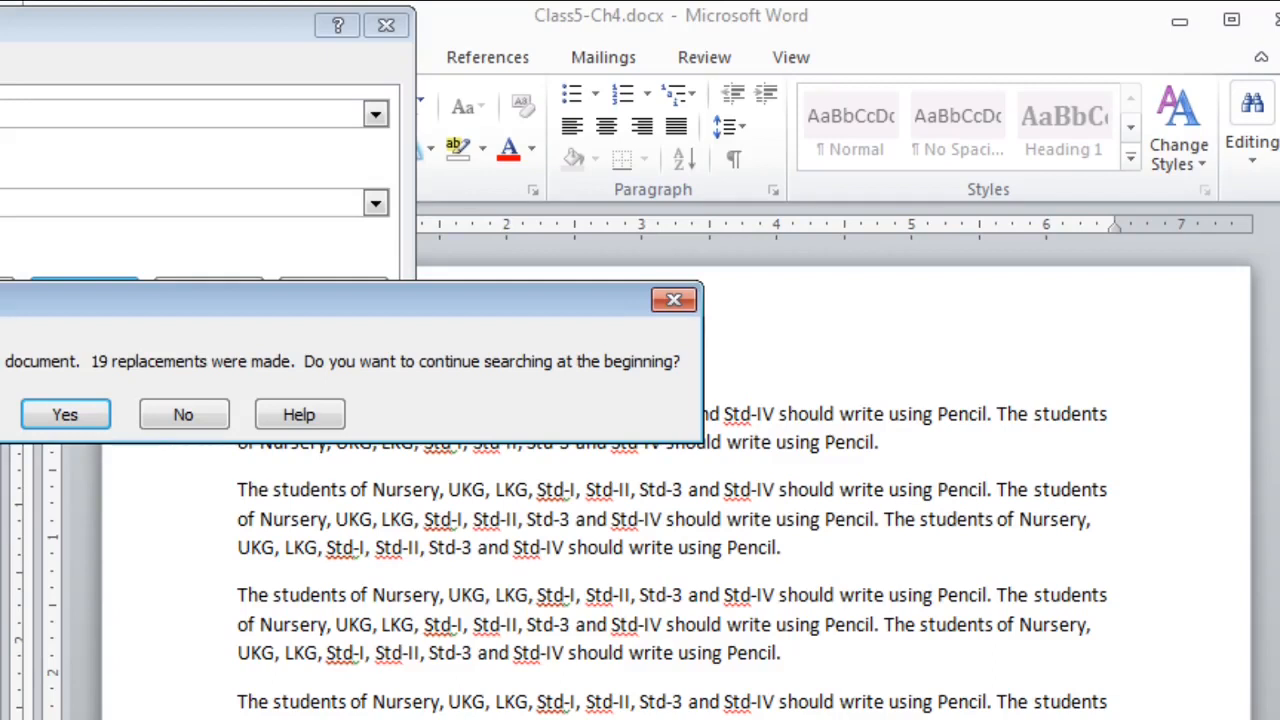
{"action": "key", "text": "Return"}
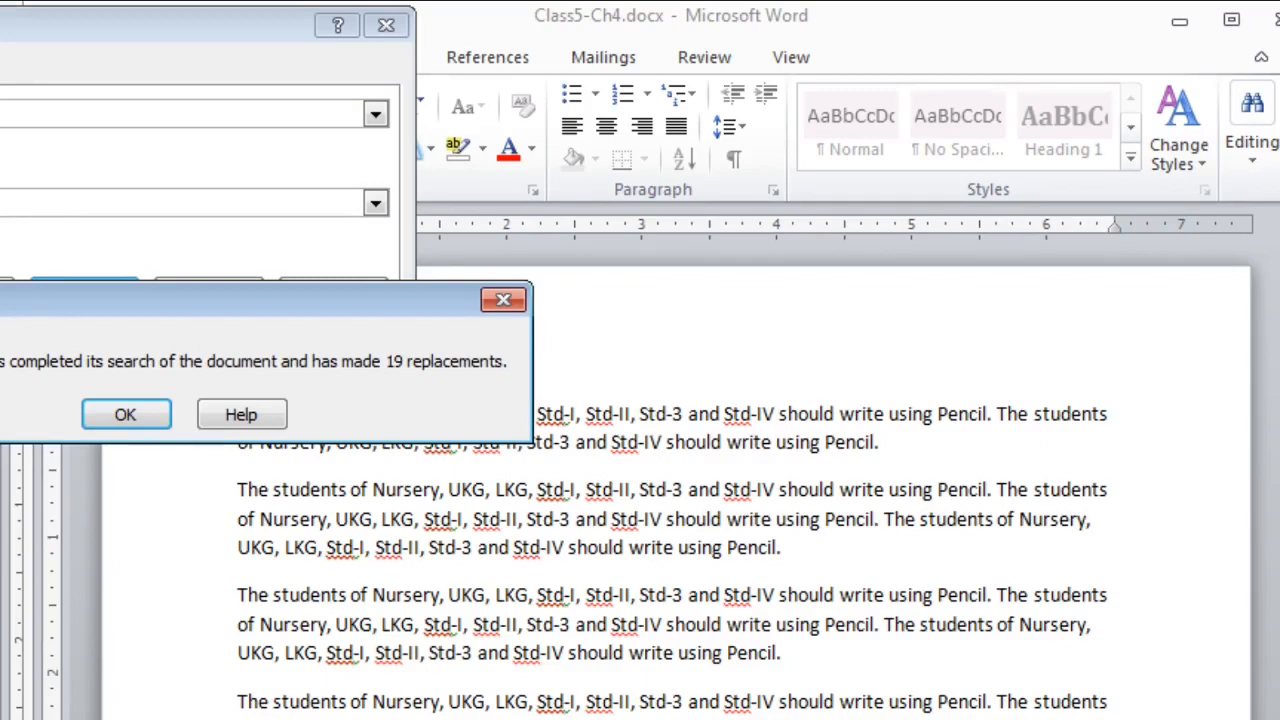
{"action": "key", "text": "Return"}
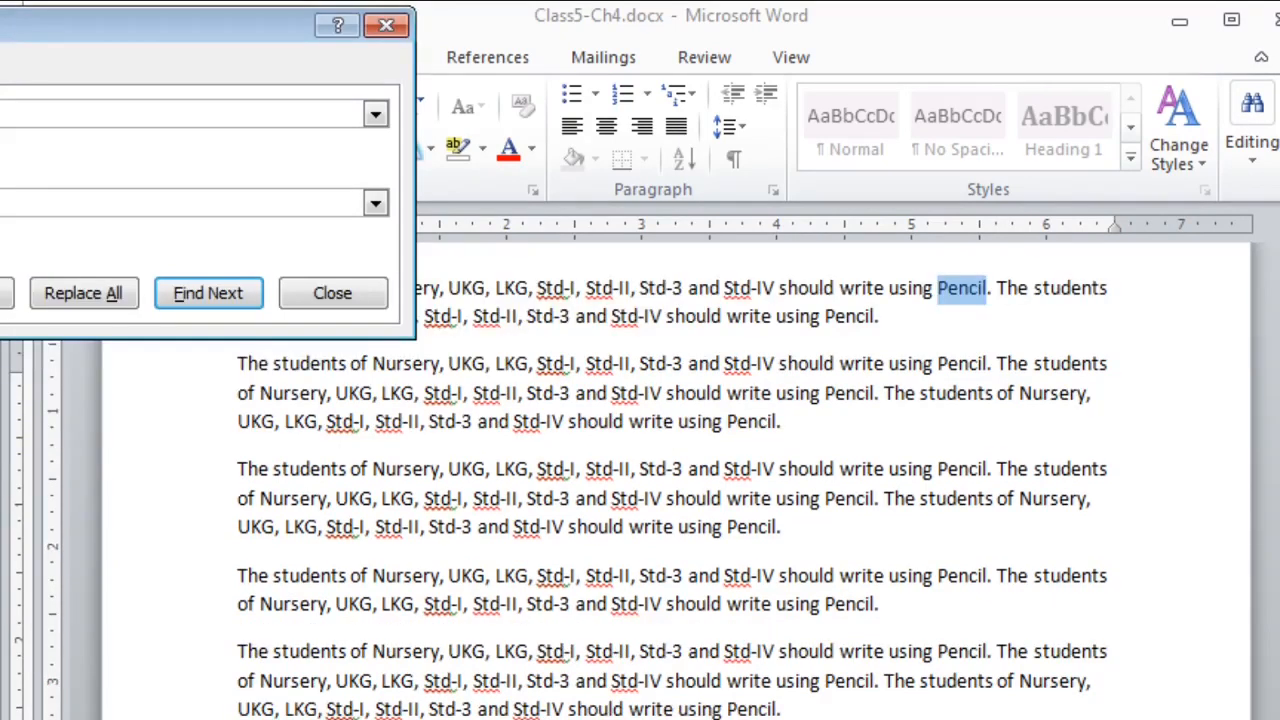
{"action": "key", "text": "Escape"}
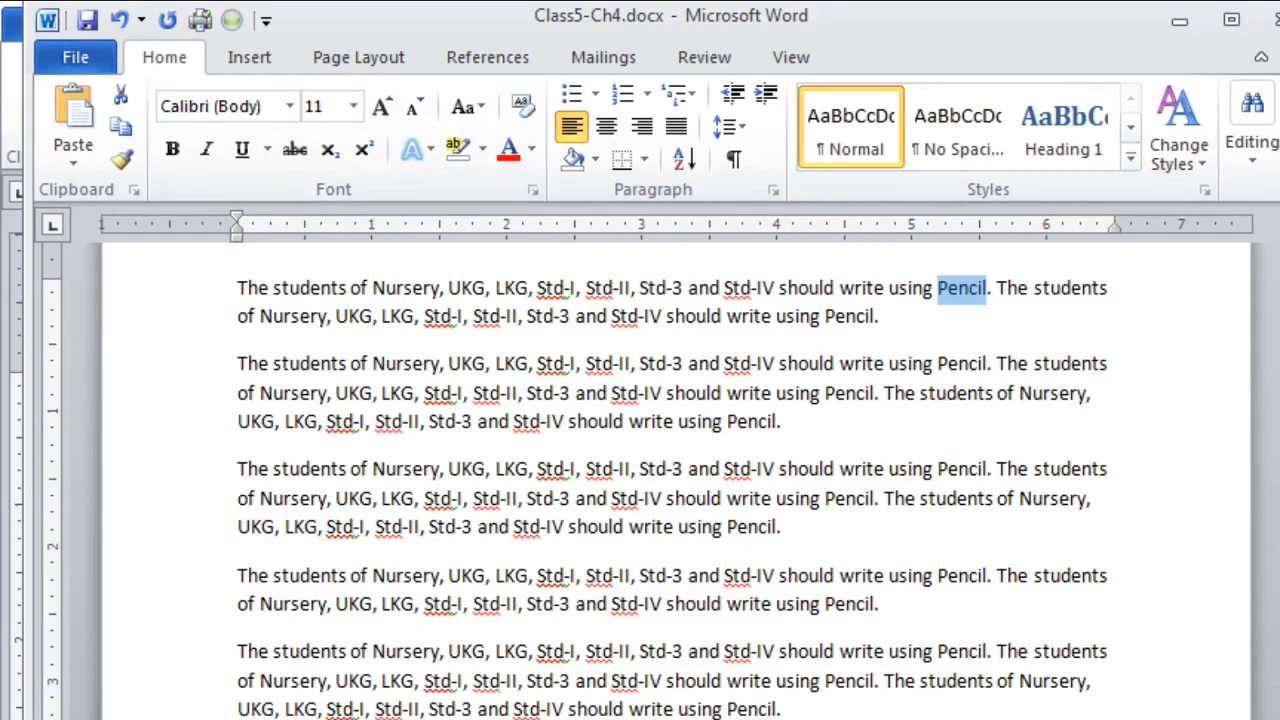
{"action": "left_click", "coordinate": [87, 20]}
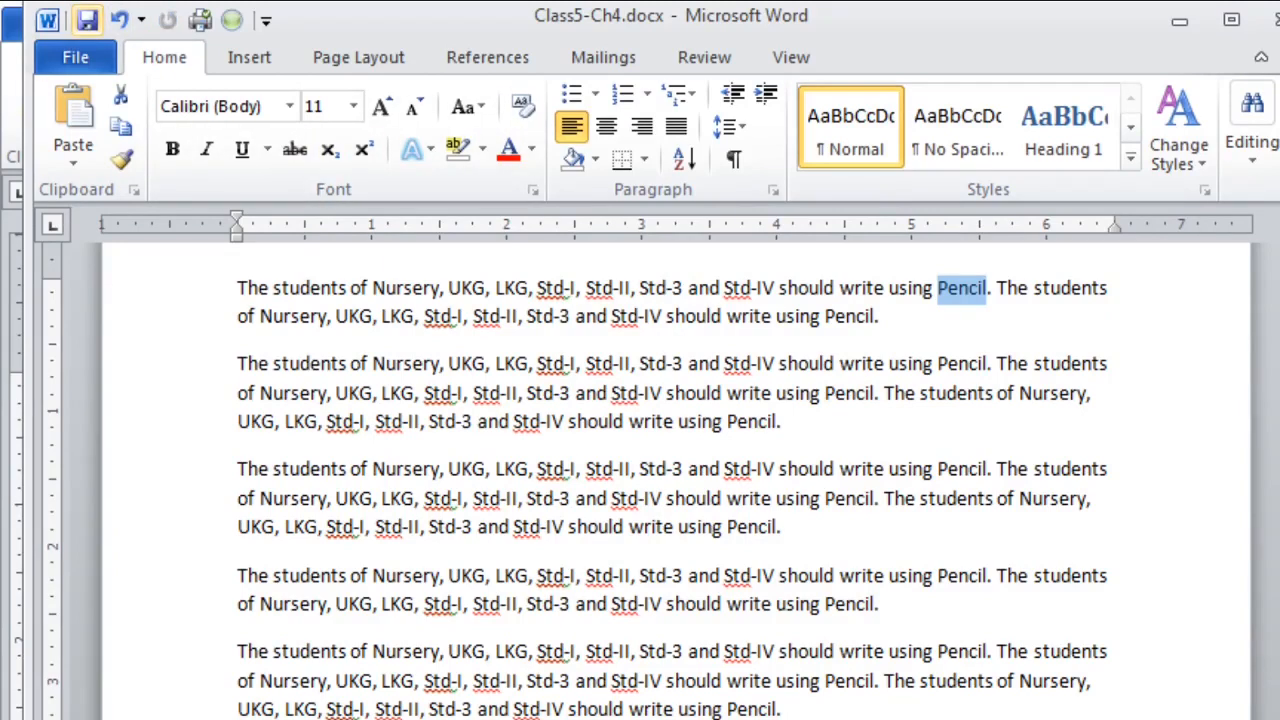
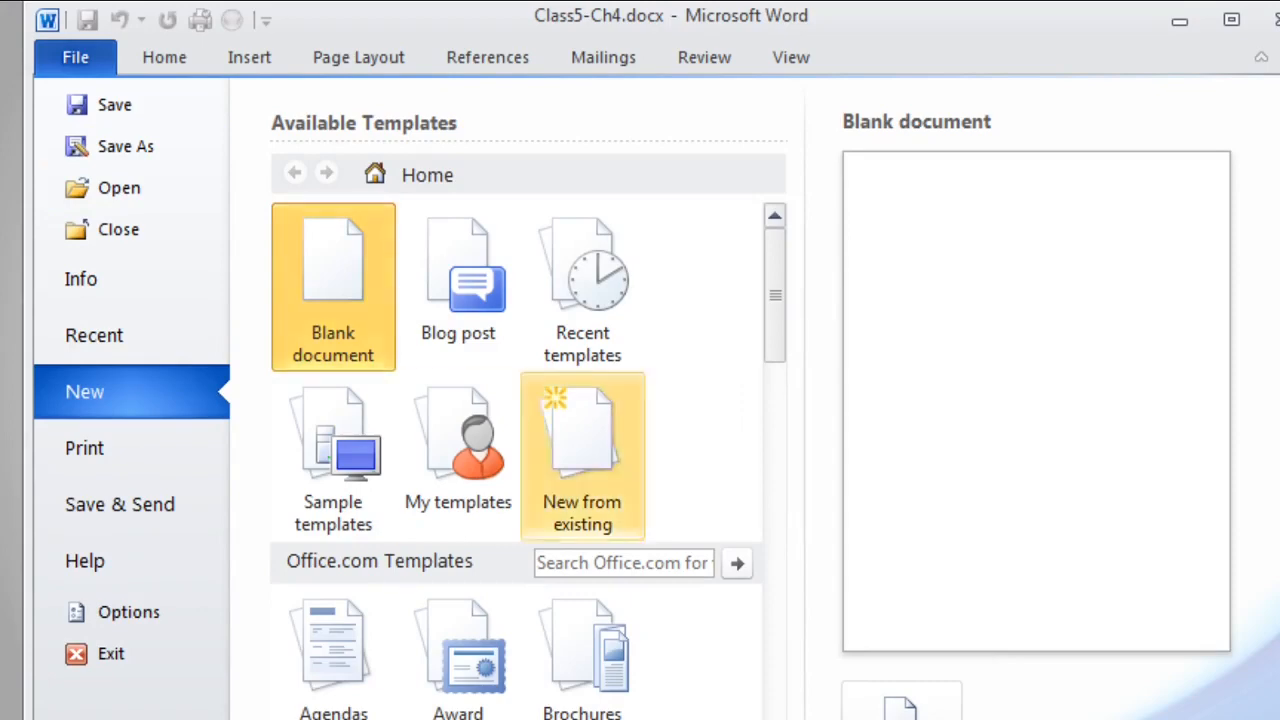
Create a new blank document and apply the Last Custom Setting margins of 1" on all sides
{"action": "left_click", "coordinate": [902, 705]}
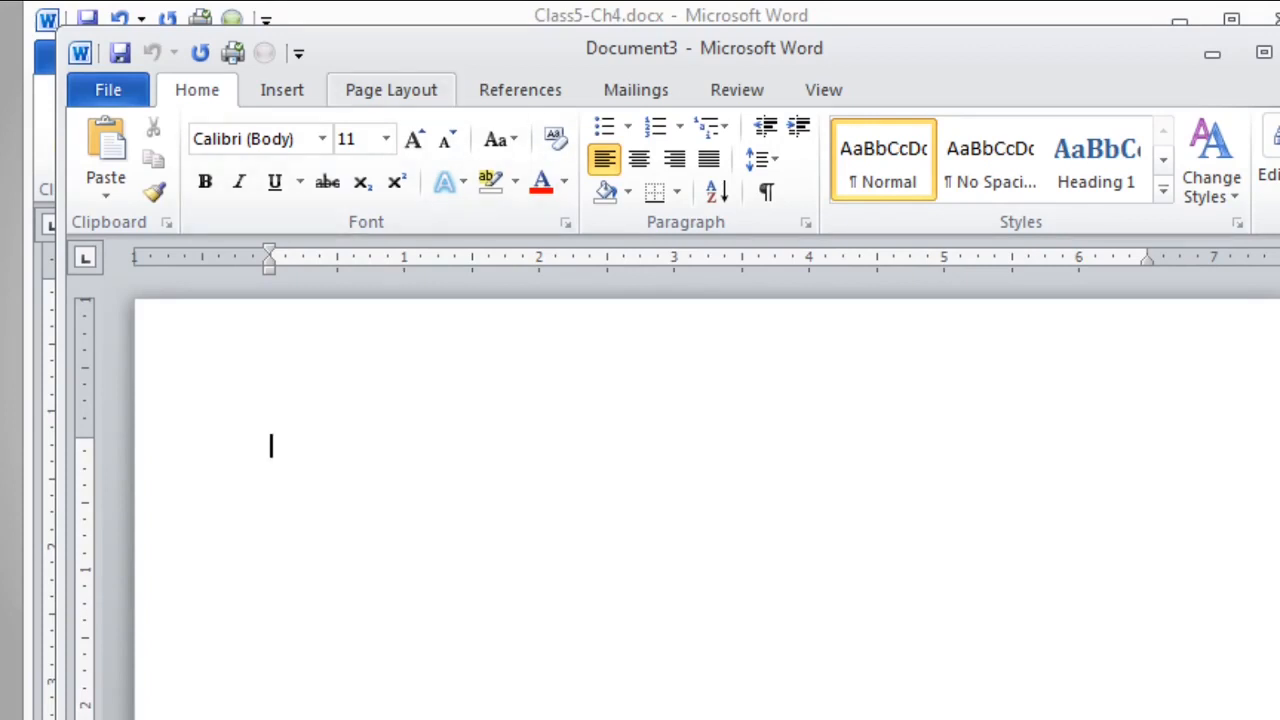
{"action": "left_click", "coordinate": [391, 89]}
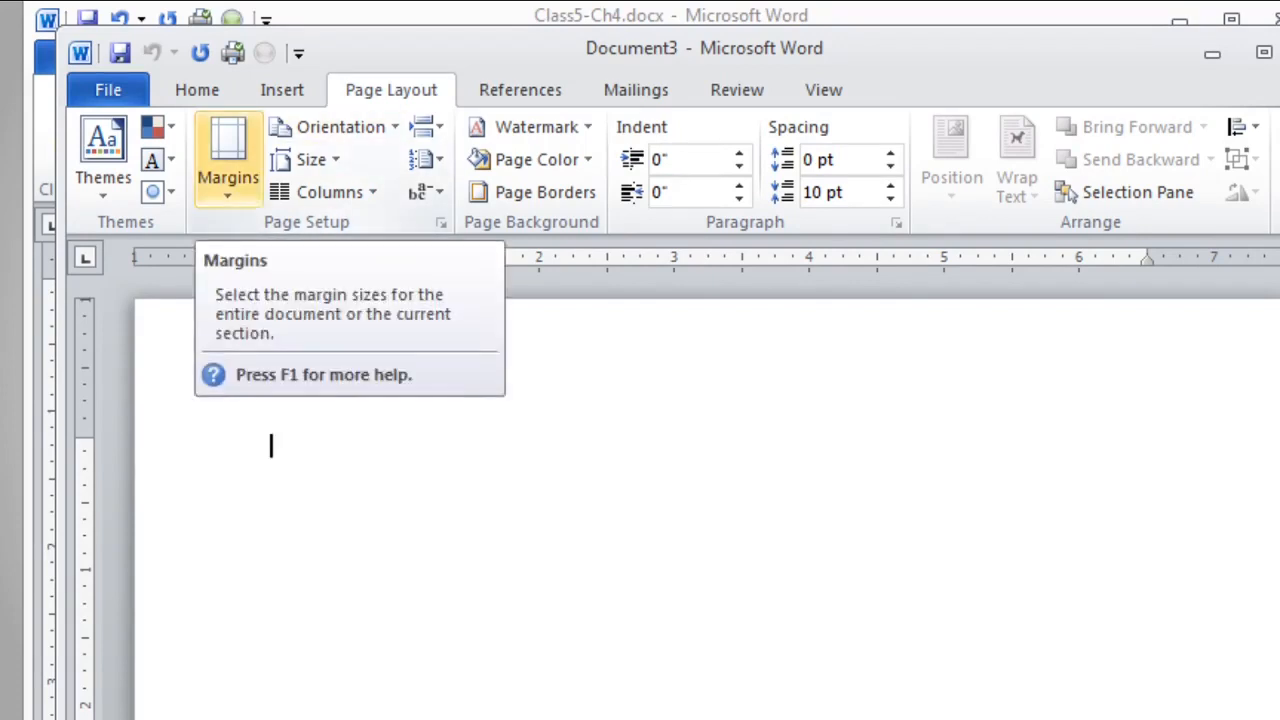
{"action": "left_click", "coordinate": [228, 160]}
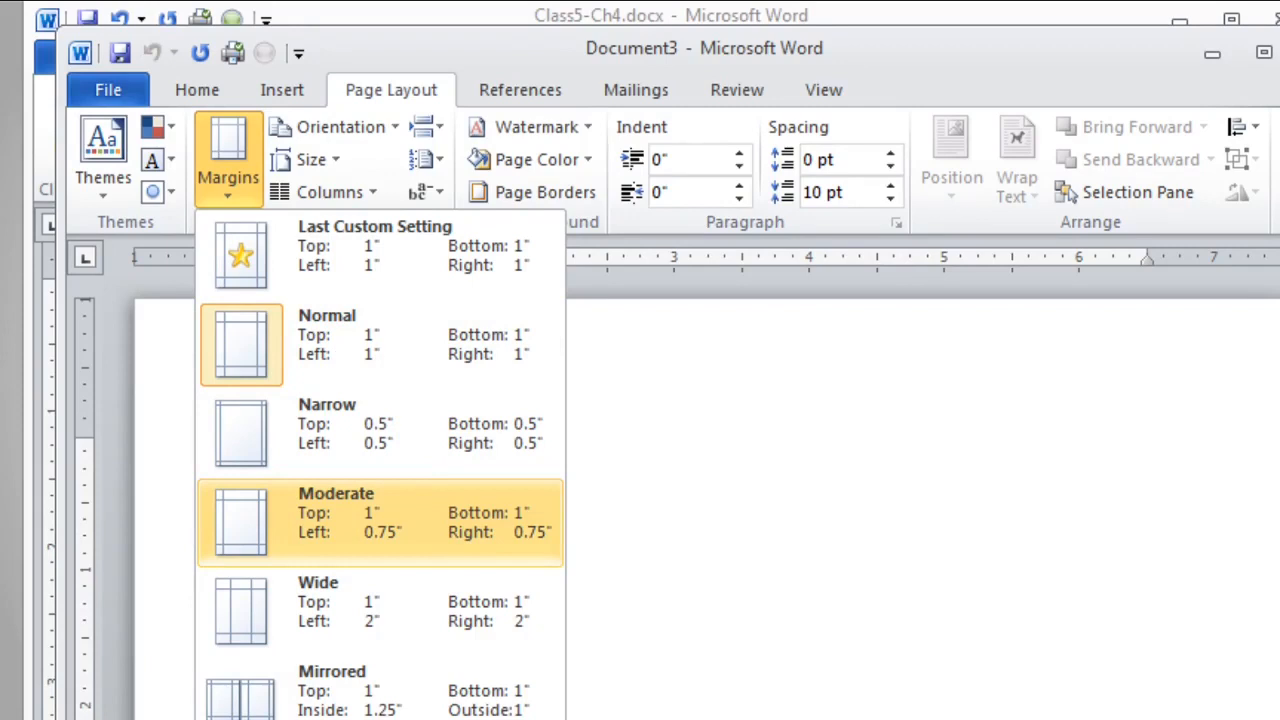
{"action": "key", "text": "Escape"}
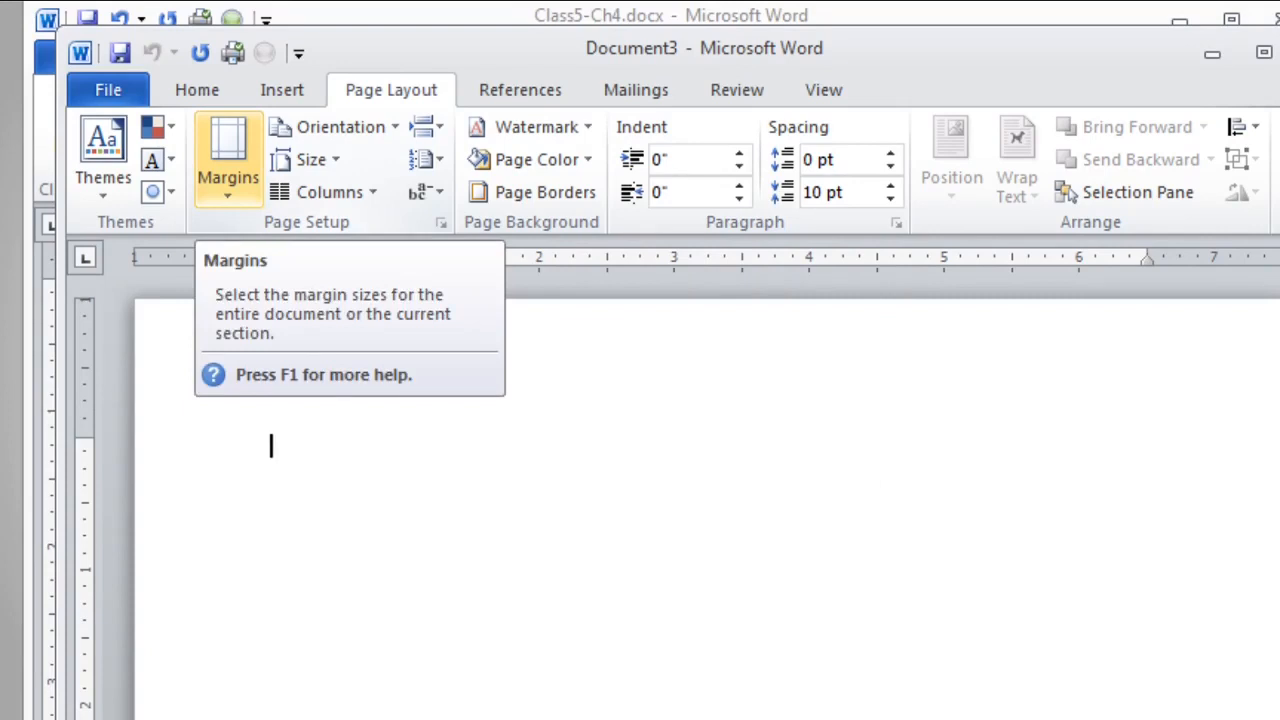
{"action": "left_click", "coordinate": [228, 160]}
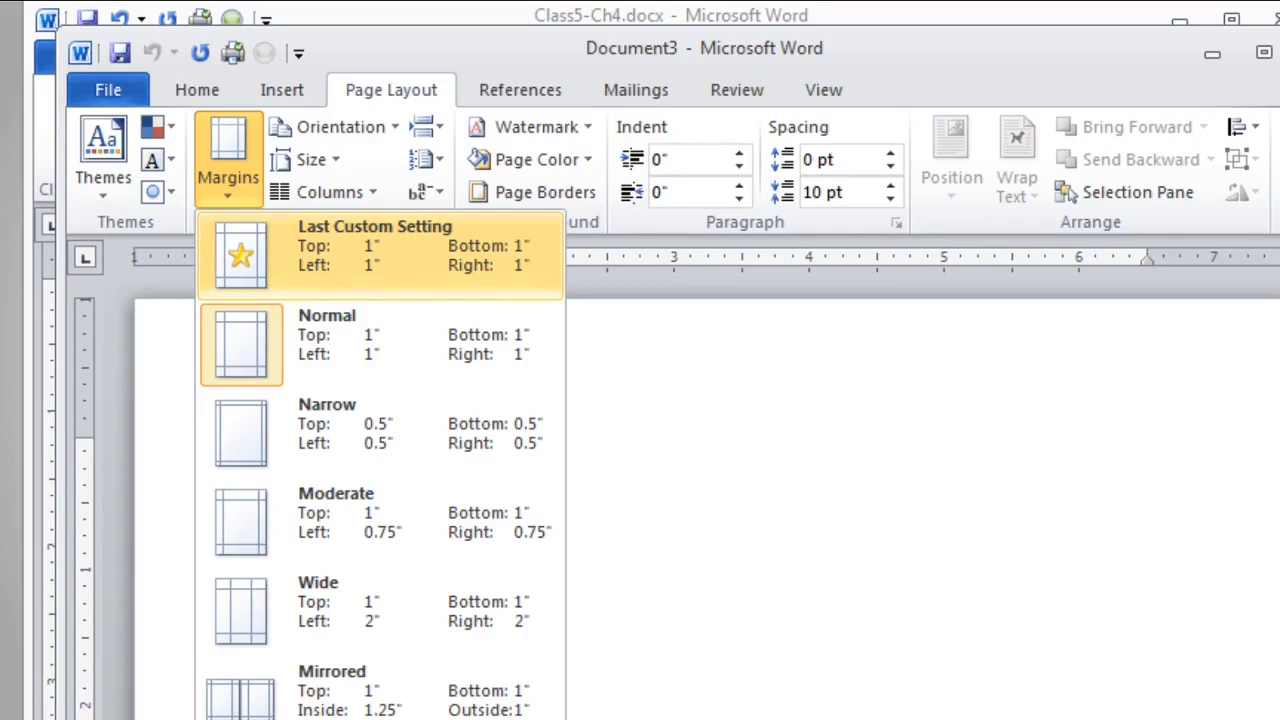
{"action": "left_click", "coordinate": [380, 255]}
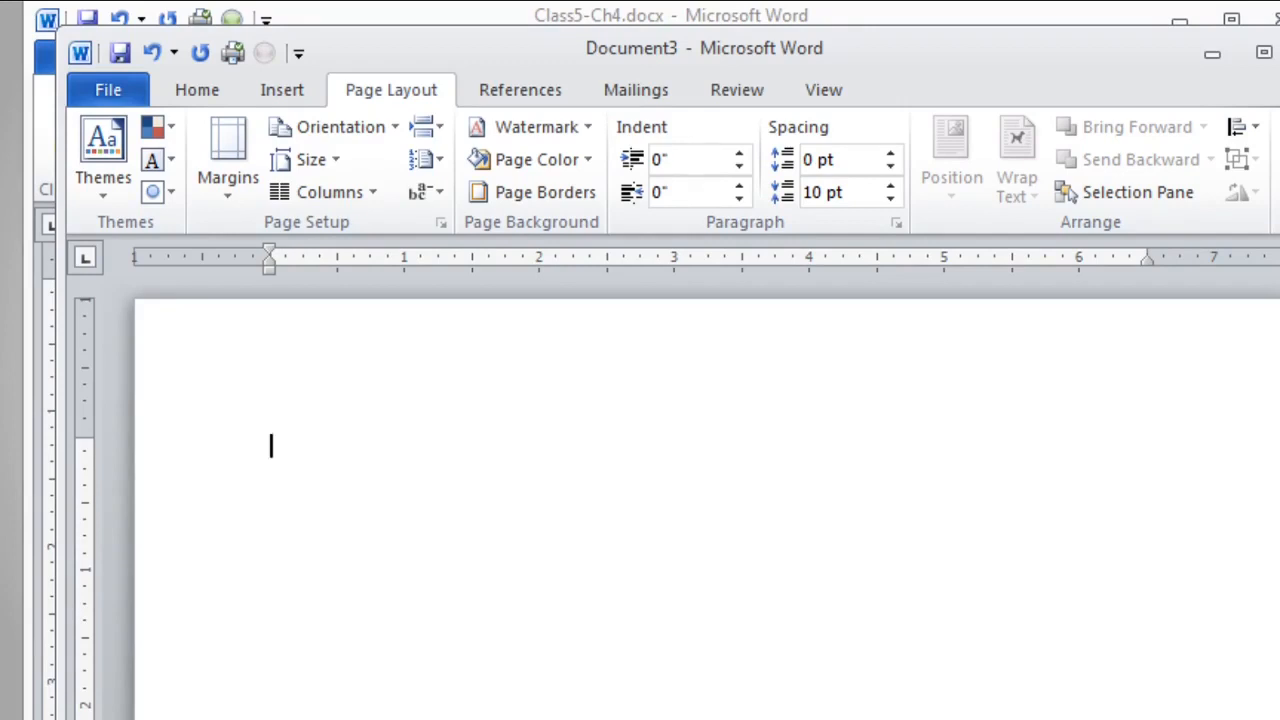
Fill the blank document with many pasted copies of the sentence "This is another text.", overwriting the random placeholder text entered first
{"action": "type", "text": "jfsajfsajfasf aslajfsajfasjfla f"}
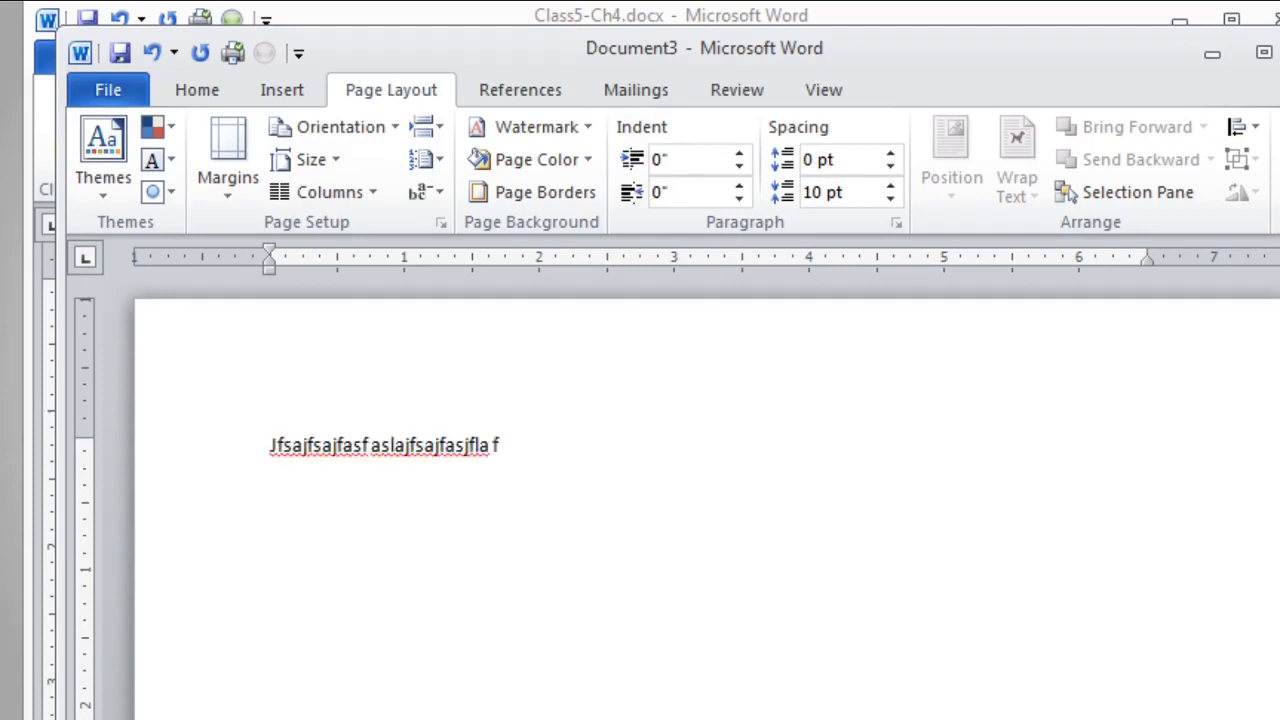
{"action": "type", "text": "saljfalfjaf alfjalfjlaf jafjlaf afjajflafaf a"}
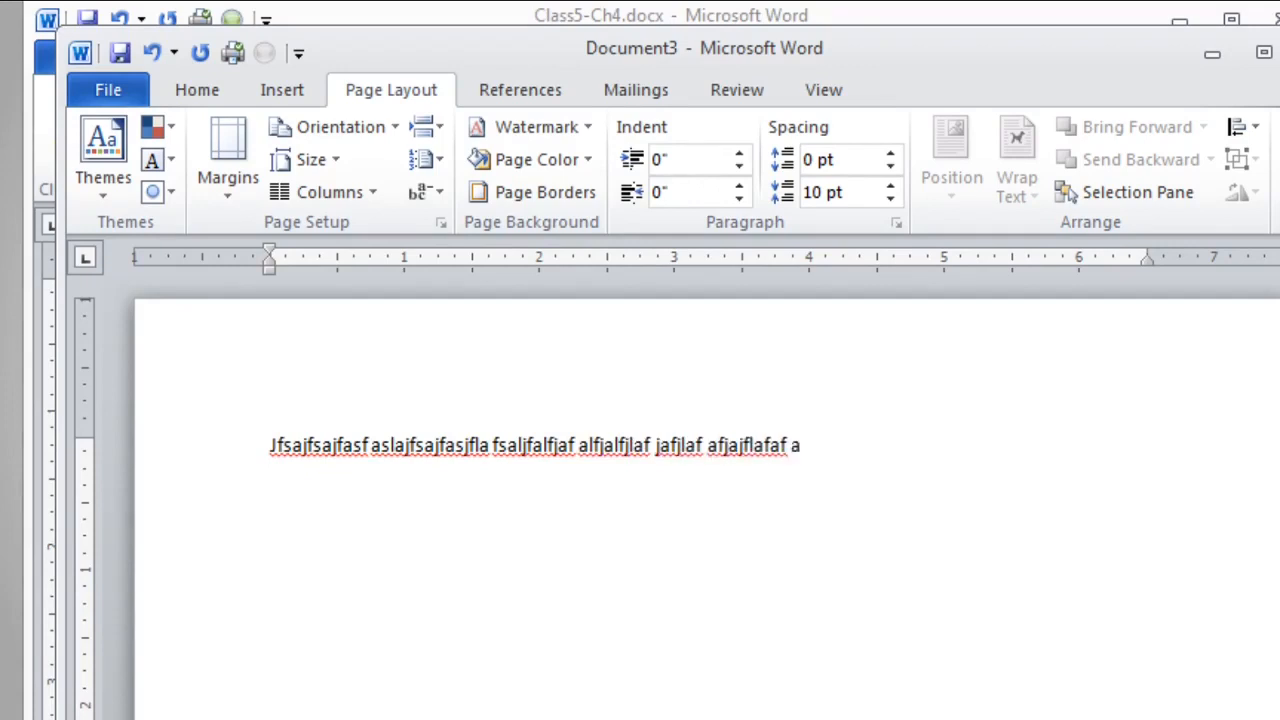
{"action": "left_click_drag", "start_coordinate": [802, 446], "coordinate": [270, 446]}
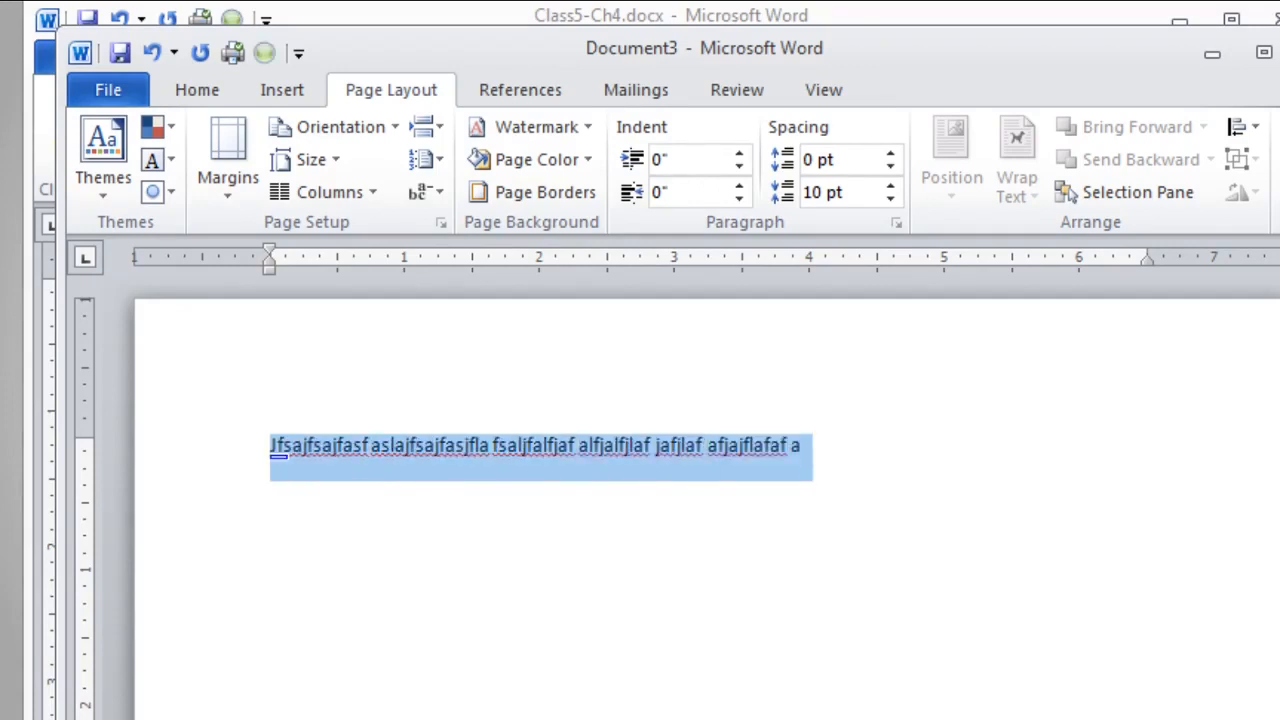
{"action": "type", "text": "This is another text."}
{"action": "key", "text": "ctrl+v"}
{"action": "key", "text": "ctrl+v"}
{"action": "key", "text": "ctrl+v"}
{"action": "key", "text": "ctrl+v"}
{"action": "key", "text": "ctrl+v"}
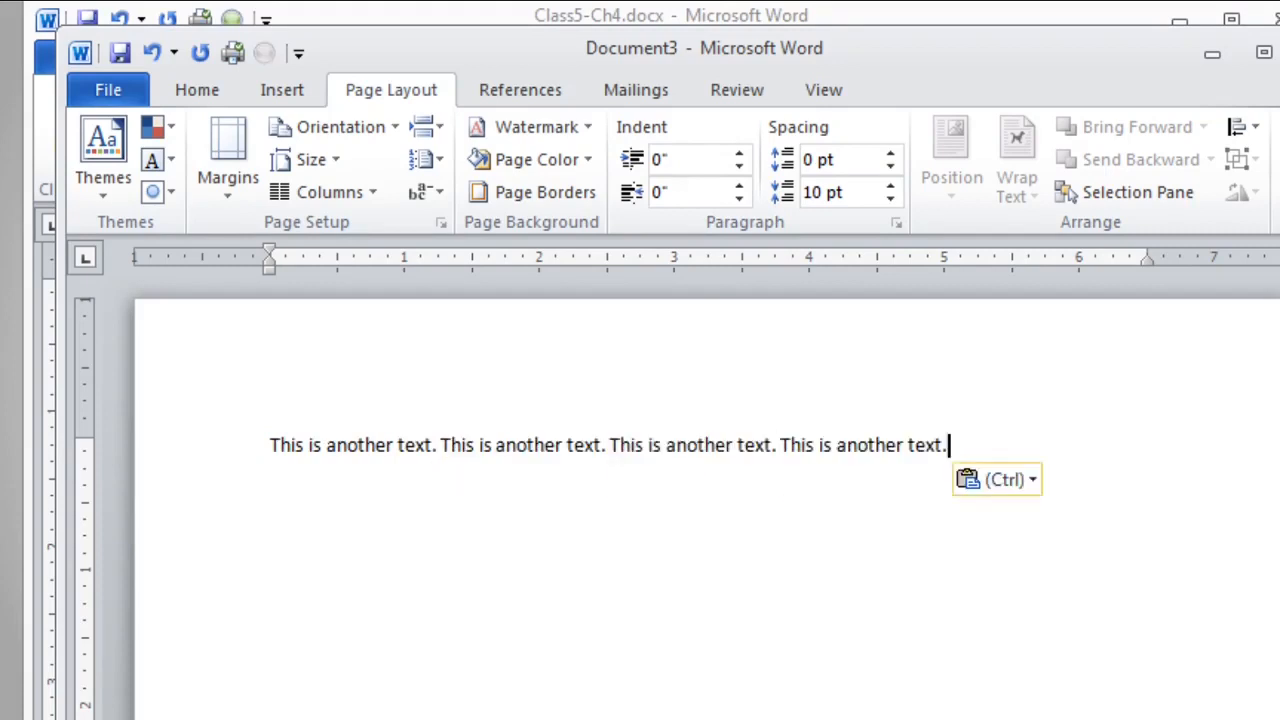
{"action": "key", "text": "ctrl+v"}
{"action": "key", "text": "ctrl+v"}
{"action": "key", "text": "ctrl+v"}
{"action": "key", "text": "ctrl+v"}
{"action": "key", "text": "ctrl+v"}
{"action": "key", "text": "ctrl+v"}
{"action": "key", "text": "ctrl+v"}
{"action": "key", "text": "ctrl+v"}
{"action": "key", "text": "ctrl+v"}
{"action": "key", "text": "ctrl+v"}
{"action": "key", "text": "ctrl+v"}
{"action": "key", "text": "ctrl+v"}
{"action": "key", "text": "ctrl+v"}
{"action": "key", "text": "ctrl+v"}
{"action": "key", "text": "ctrl+v"}
{"action": "key", "text": "ctrl+v"}
{"action": "key", "text": "ctrl+v"}
{"action": "key", "text": "ctrl+v"}
{"action": "key", "text": "ctrl+v"}
{"action": "key", "text": "ctrl+v"}
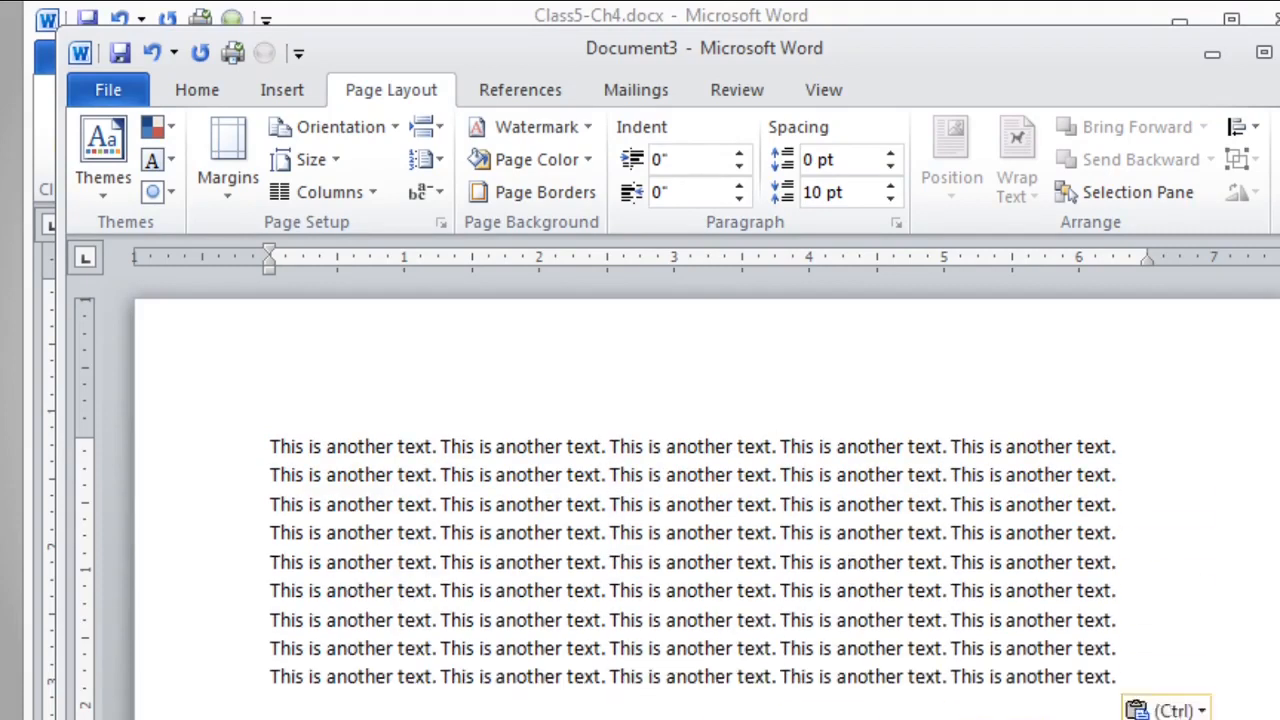
{"action": "key", "text": "ctrl+v"}
{"action": "key", "text": "ctrl+v"}
{"action": "key", "text": "ctrl+v"}
{"action": "key", "text": "ctrl+v"}
{"action": "key", "text": "ctrl+v"}
{"action": "key", "text": "ctrl+v"}
{"action": "key", "text": "ctrl+v"}
{"action": "key", "text": "ctrl+v"}
{"action": "key", "text": "ctrl+v"}
{"action": "key", "text": "ctrl+v"}
{"action": "key", "text": "ctrl+v"}
{"action": "key", "text": "ctrl+v"}
{"action": "key", "text": "ctrl+v"}
{"action": "key", "text": "ctrl+v"}
{"action": "key", "text": "ctrl+v"}
{"action": "key", "text": "ctrl+v"}
{"action": "key", "text": "ctrl+v"}
{"action": "key", "text": "ctrl+v"}
{"action": "key", "text": "ctrl+v"}
{"action": "key", "text": "ctrl+v"}
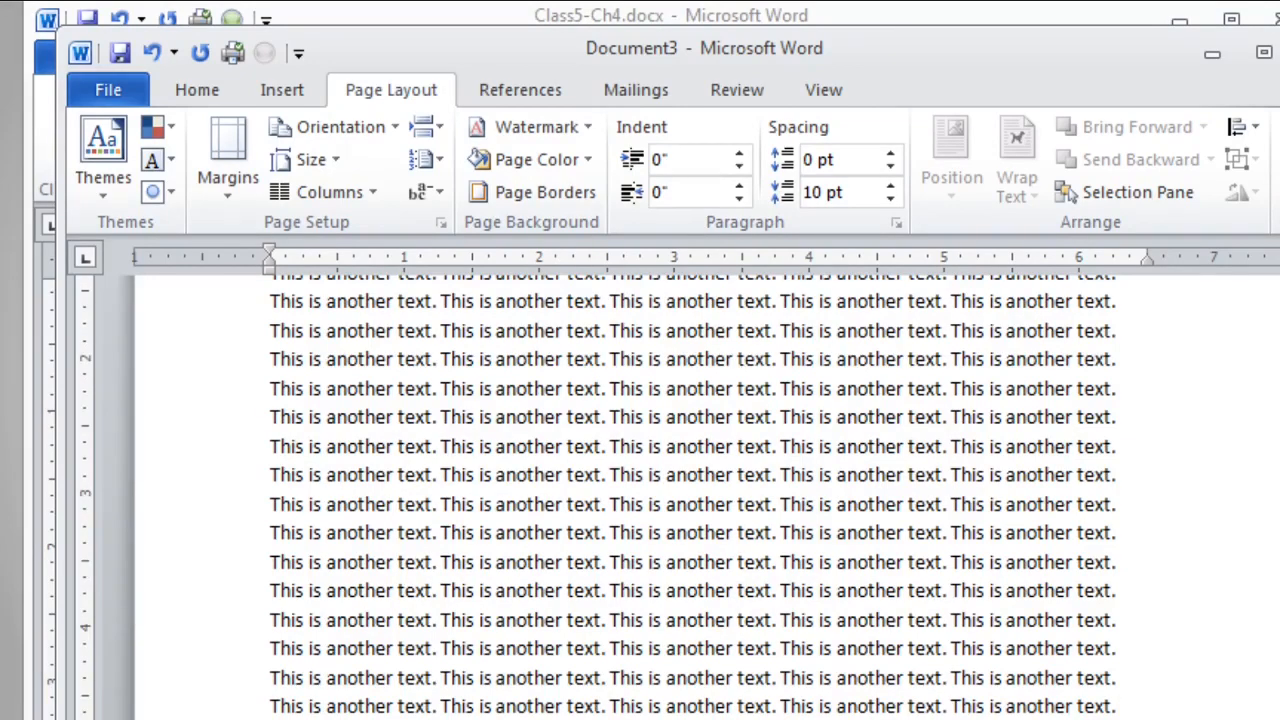
Change the page orientation of the document to Landscape
{"action": "scroll", "coordinate": [640, 500], "scroll_direction": "down", "scroll_amount": 6}
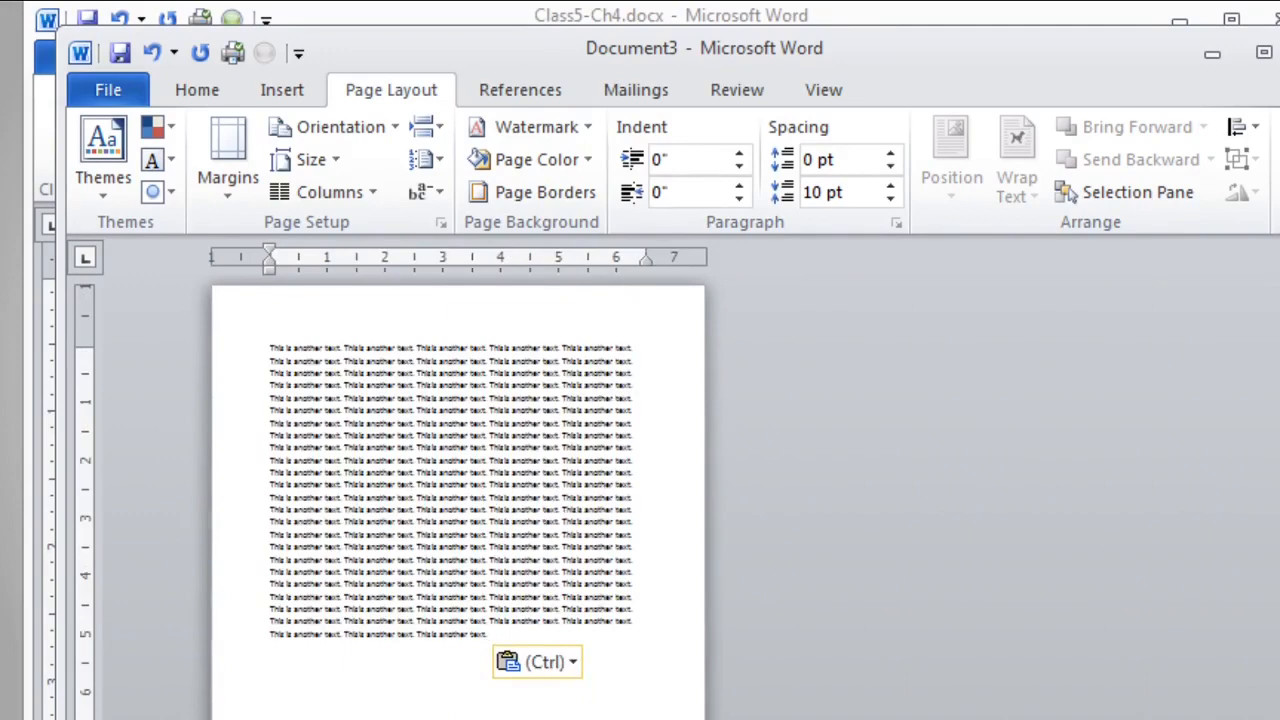
{"action": "scroll", "coordinate": [460, 500], "scroll_direction": "down", "scroll_amount": 2}
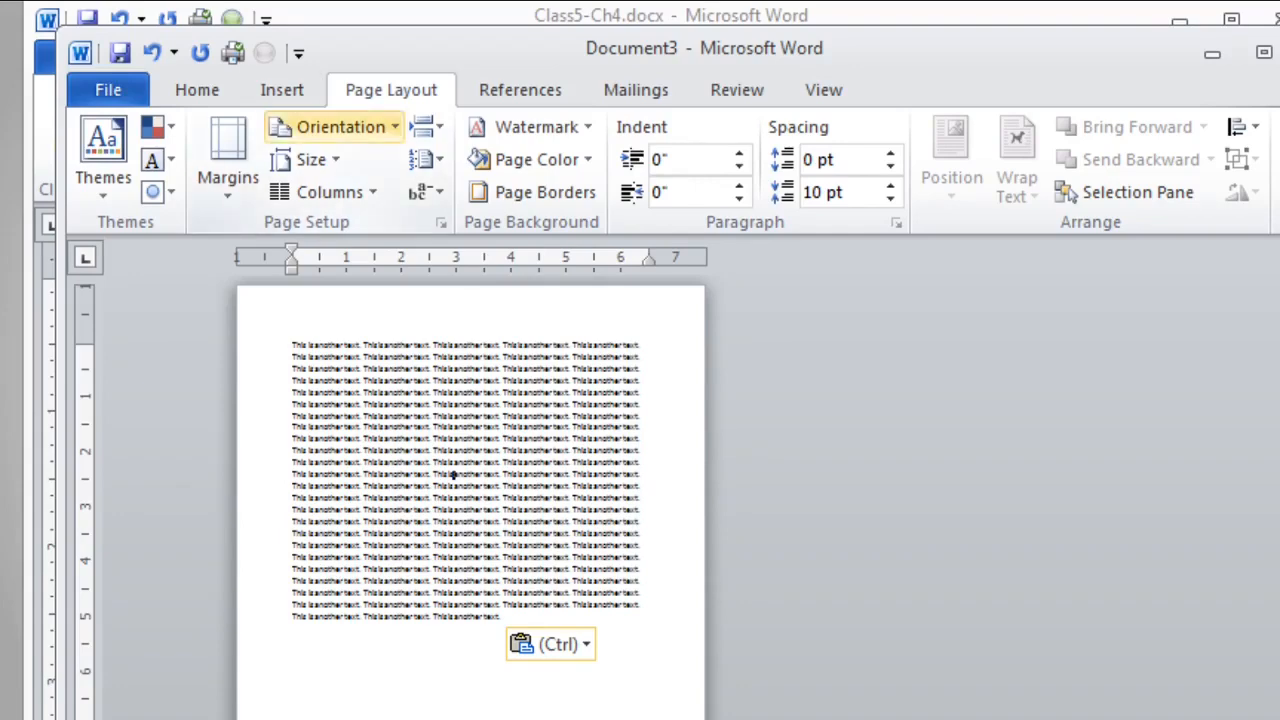
{"action": "left_click", "coordinate": [340, 127]}
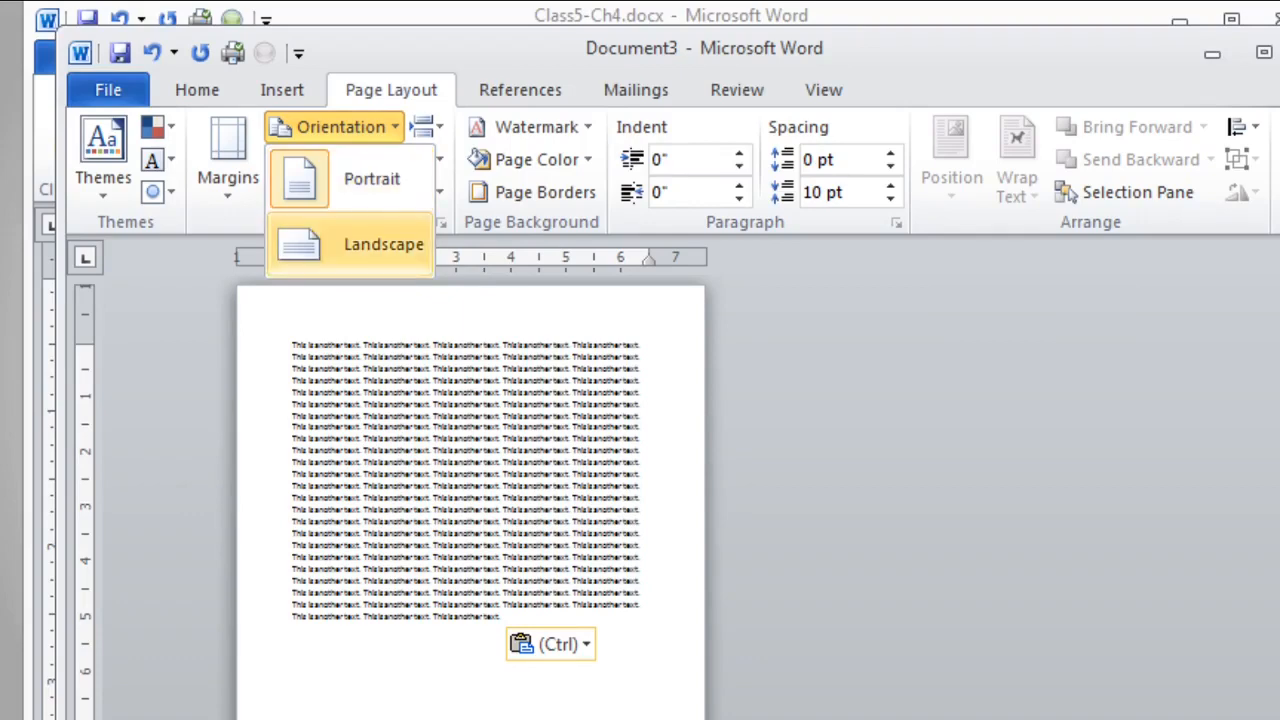
{"action": "left_click", "coordinate": [383, 244]}
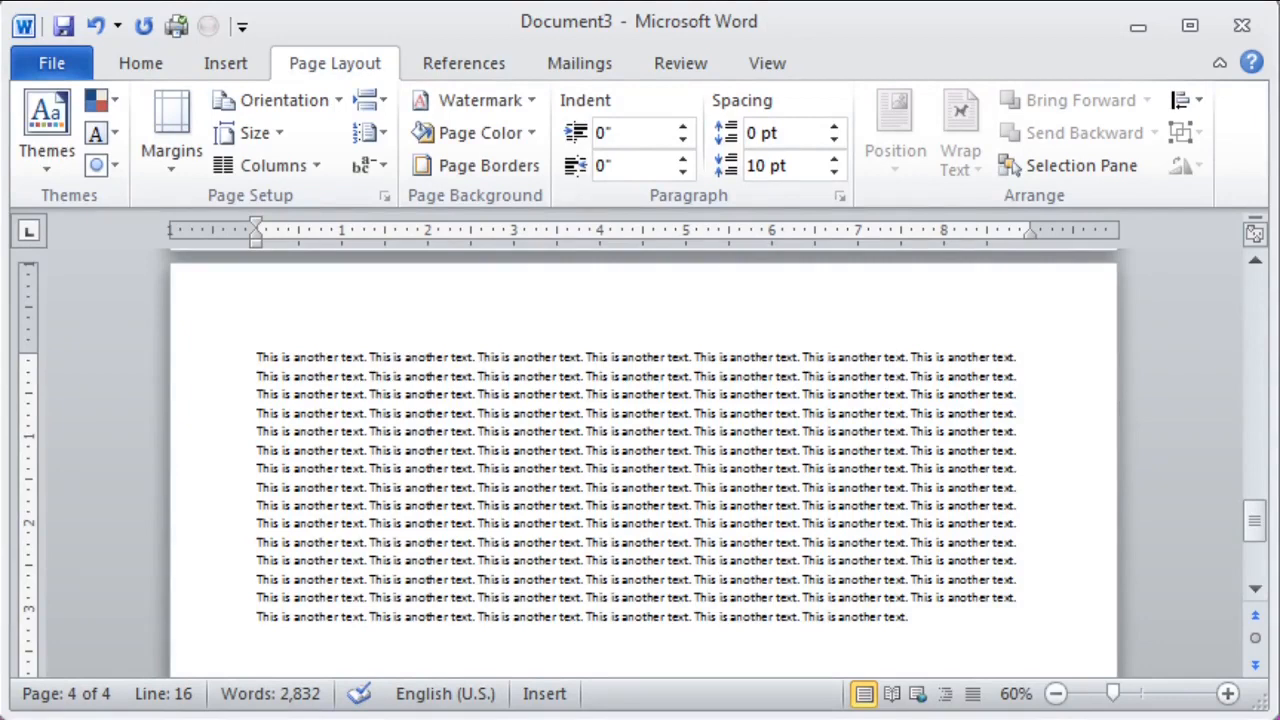
Extend the document by copying the whole block of text on page 4 and pasting it repeatedly at that place
{"action": "left_click_drag", "start_coordinate": [257, 357], "coordinate": [907, 620]}
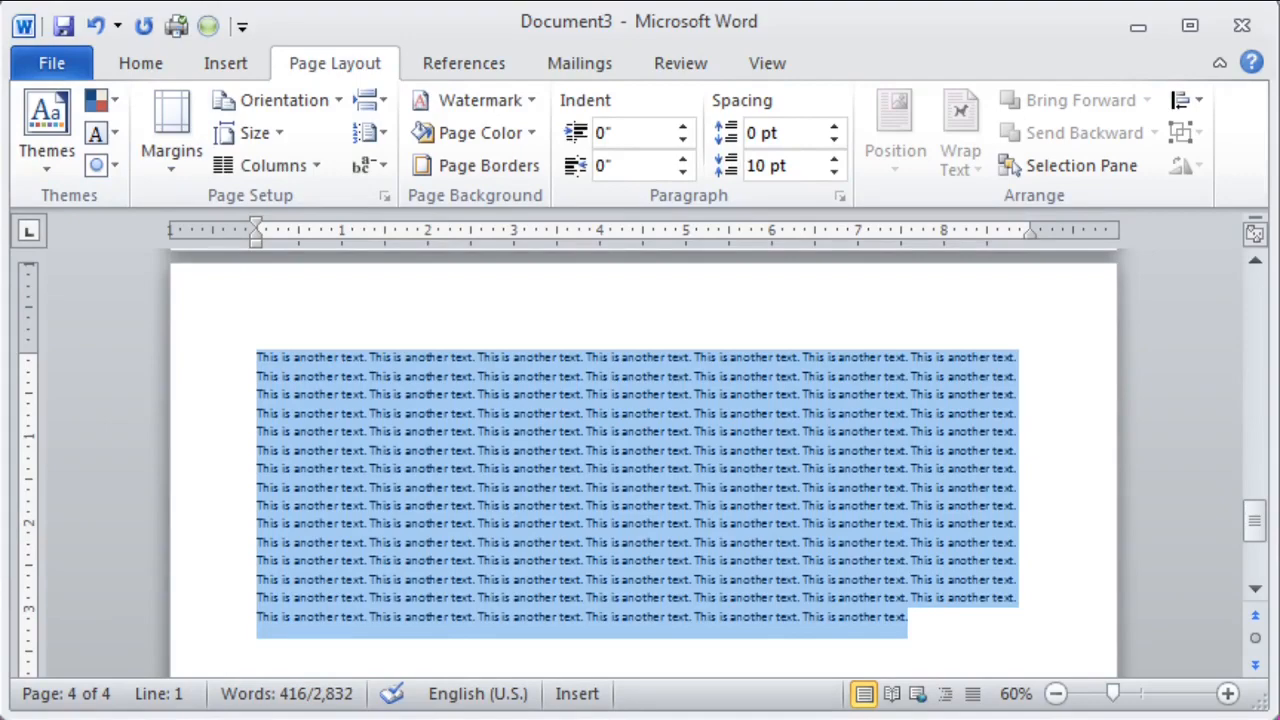
{"action": "key", "text": "ctrl+v"}
{"action": "key", "text": "ctrl+v"}
{"action": "key", "text": "ctrl+v"}
{"action": "key", "text": "ctrl+v"}
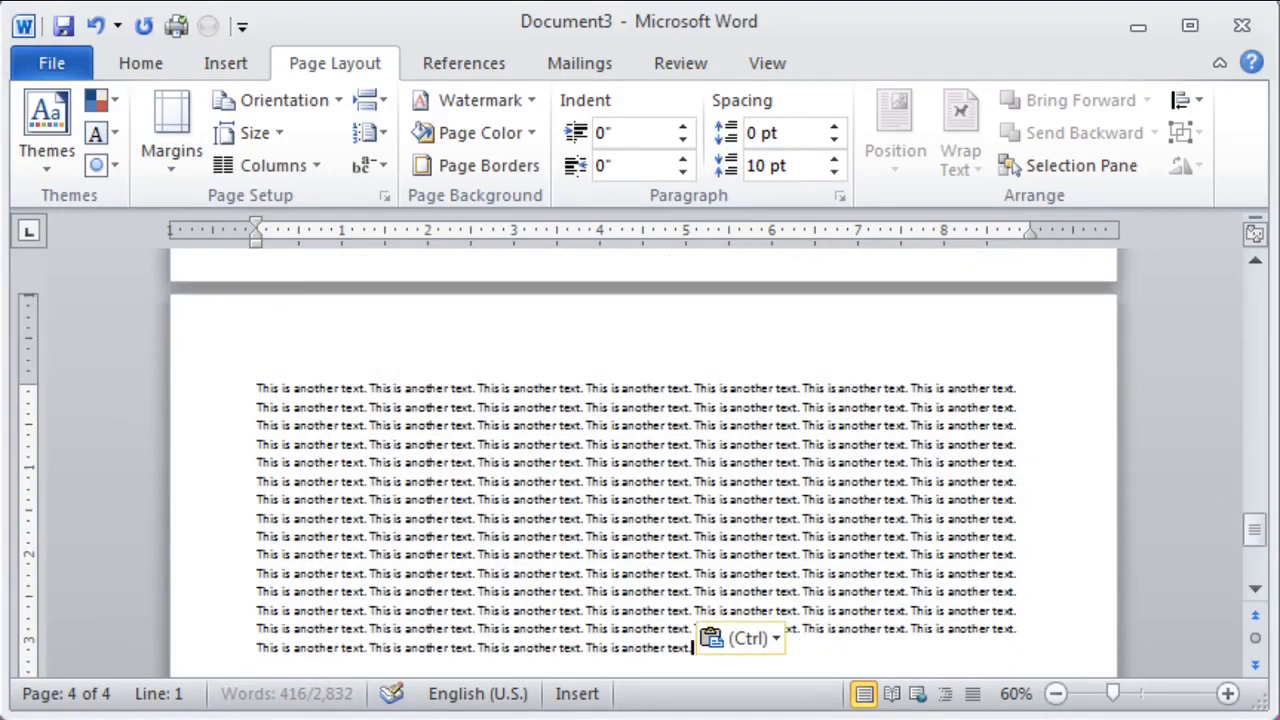
{"action": "key", "text": "ctrl+v"}
{"action": "key", "text": "ctrl+v"}
{"action": "key", "text": "ctrl+v"}
{"action": "key", "text": "ctrl+v"}
{"action": "key", "text": "ctrl+v"}
{"action": "key", "text": "ctrl+v"}
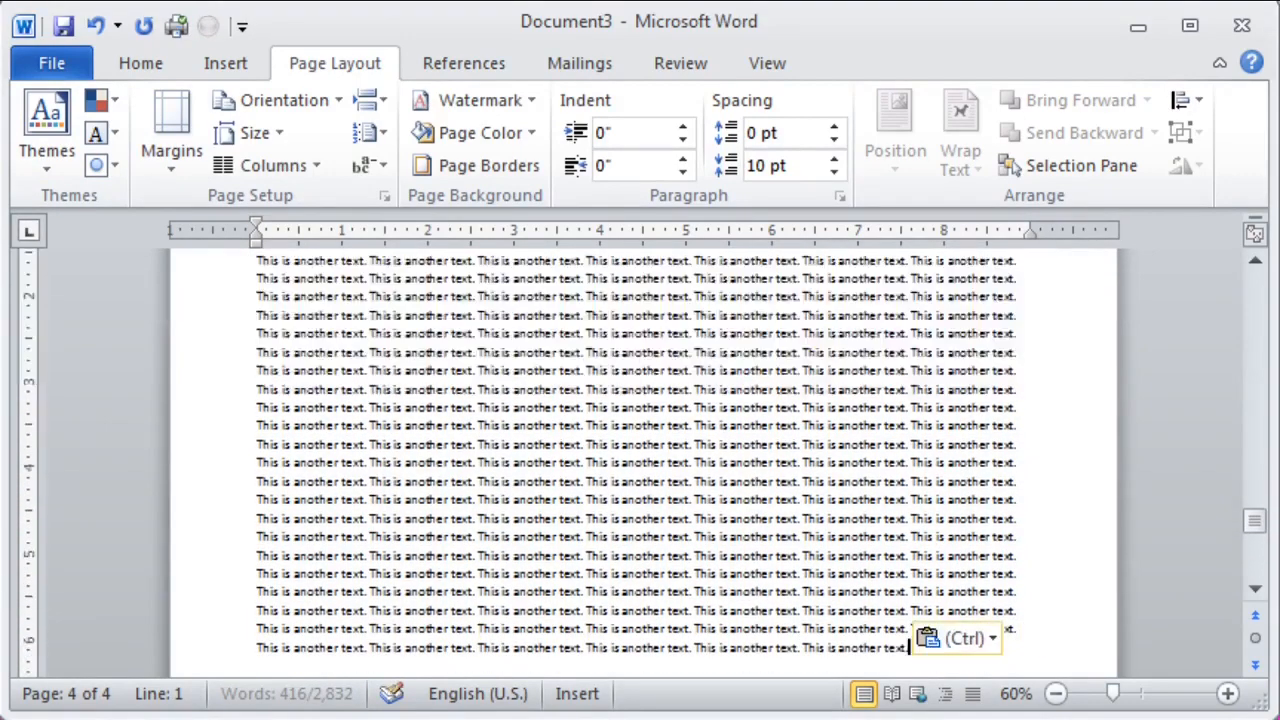
Lengthen the document further by repeatedly pasting the copied block of text at the insertion point
{"action": "key", "text": "ctrl+v"}
{"action": "key", "text": "ctrl+v"}
{"action": "key", "text": "ctrl+v"}
{"action": "key", "text": "ctrl+v"}
{"action": "key", "text": "ctrl+v"}
{"action": "key", "text": "ctrl+v"}
{"action": "key", "text": "ctrl+v"}
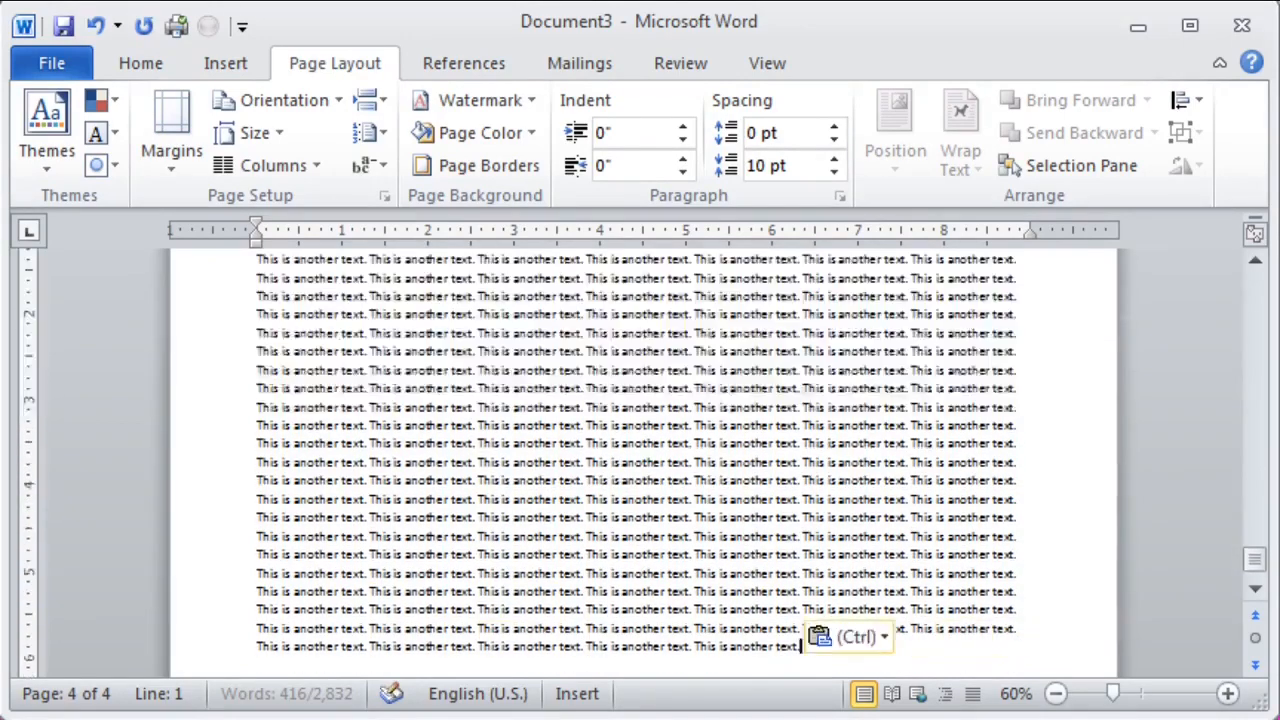
{"action": "key", "text": "ctrl+v"}
{"action": "key", "text": "ctrl+v"}
{"action": "key", "text": "ctrl+v"}
{"action": "key", "text": "ctrl+v"}
{"action": "key", "text": "ctrl+v"}
{"action": "key", "text": "ctrl+v"}
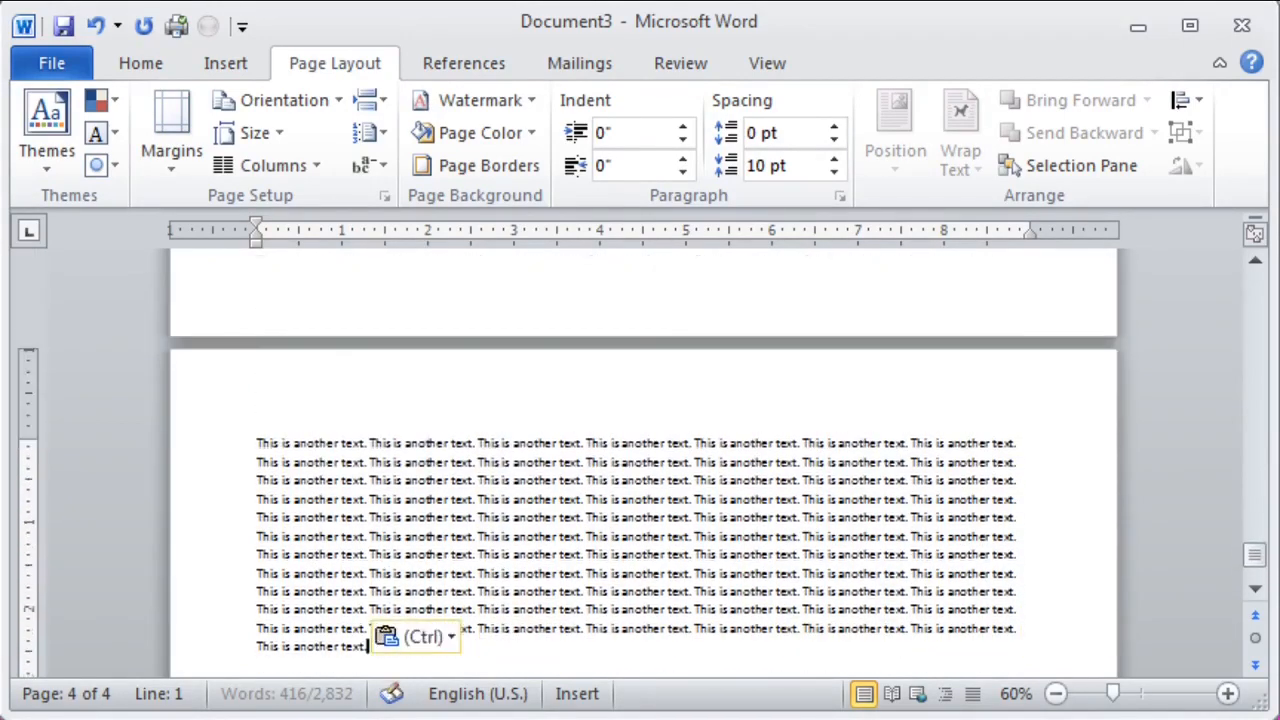
{"action": "key", "text": "ctrl+v"}
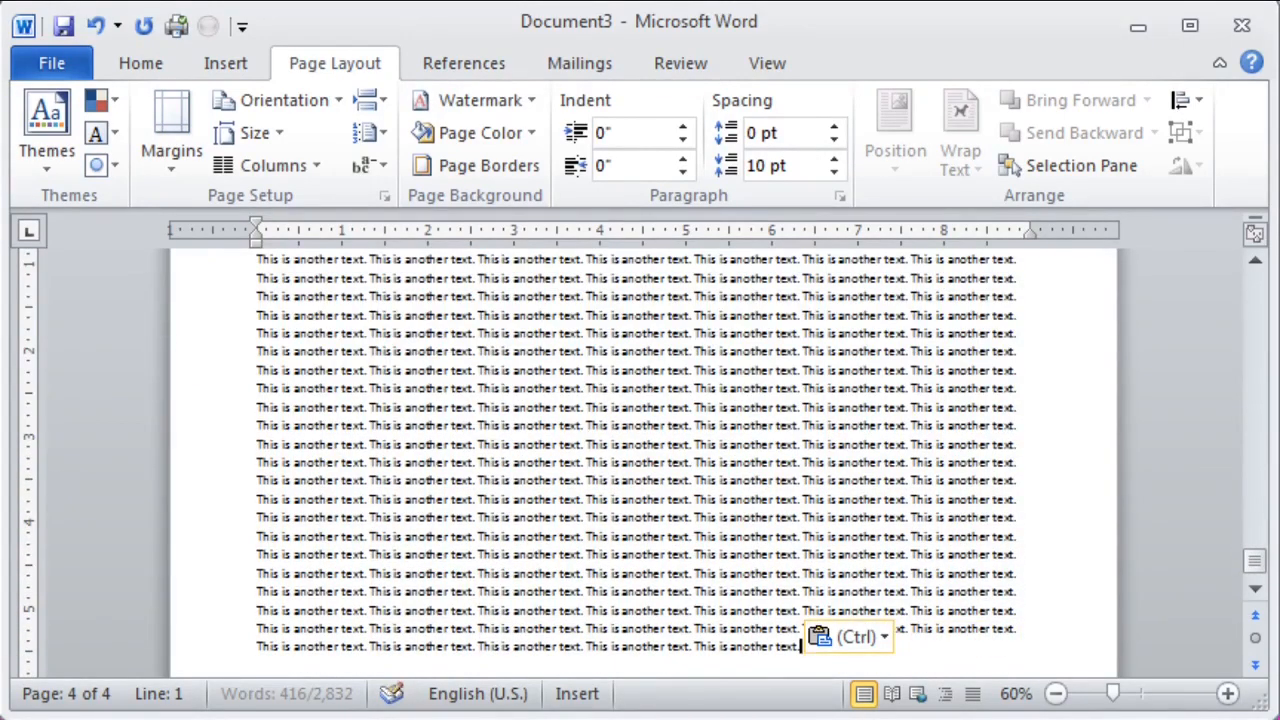
Lay out the document text in three columns and go back to the first page to view it
{"action": "left_click_drag", "start_coordinate": [1255, 561], "coordinate": [1255, 285]}
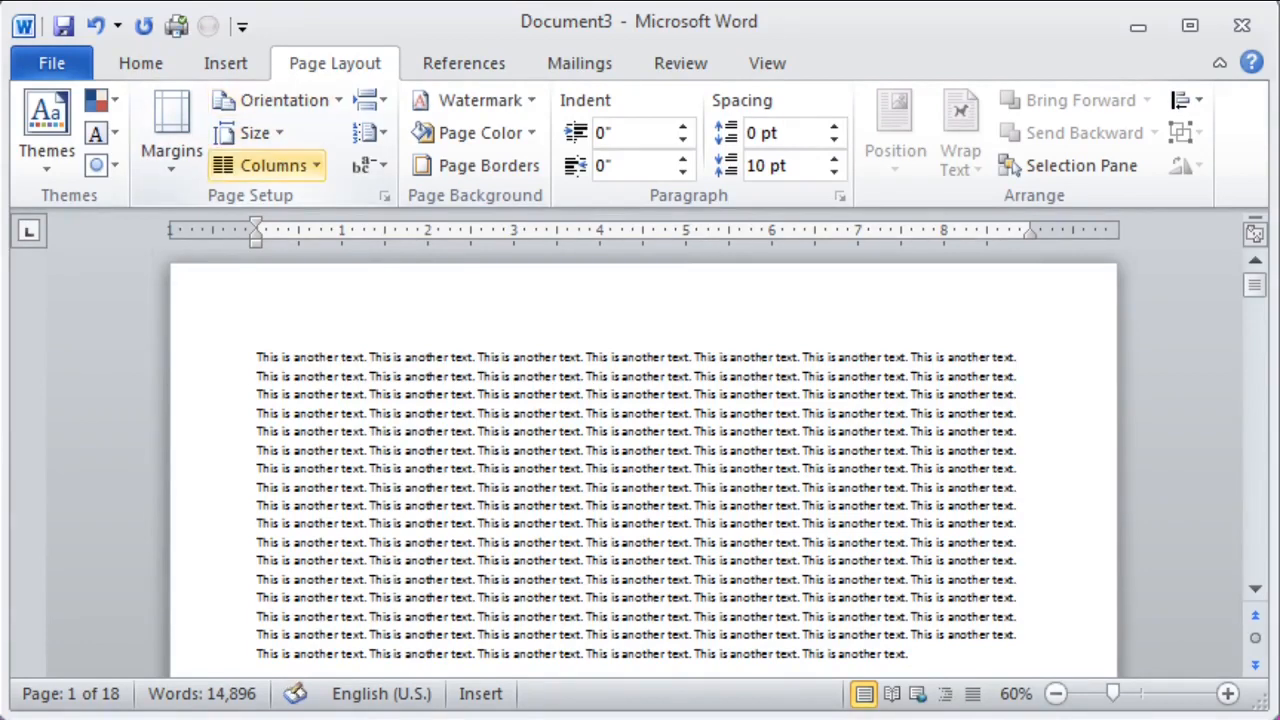
{"action": "left_click", "coordinate": [266, 165]}
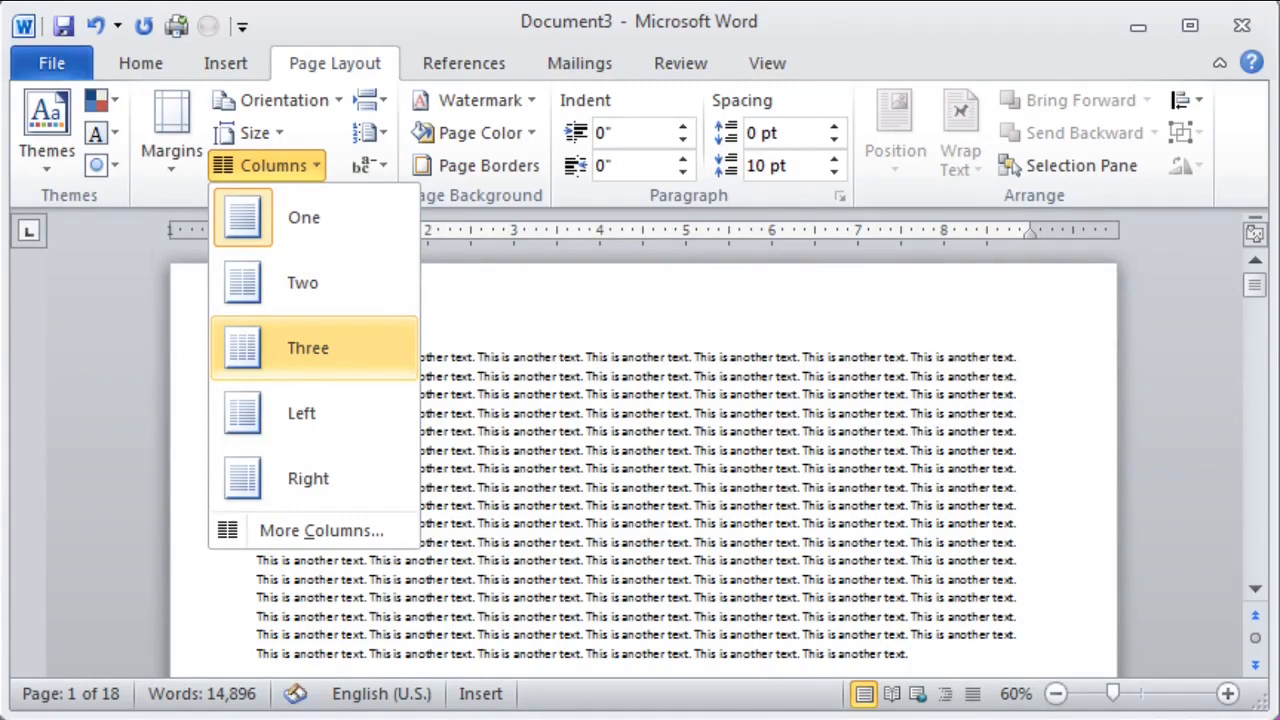
{"action": "left_click", "coordinate": [310, 348]}
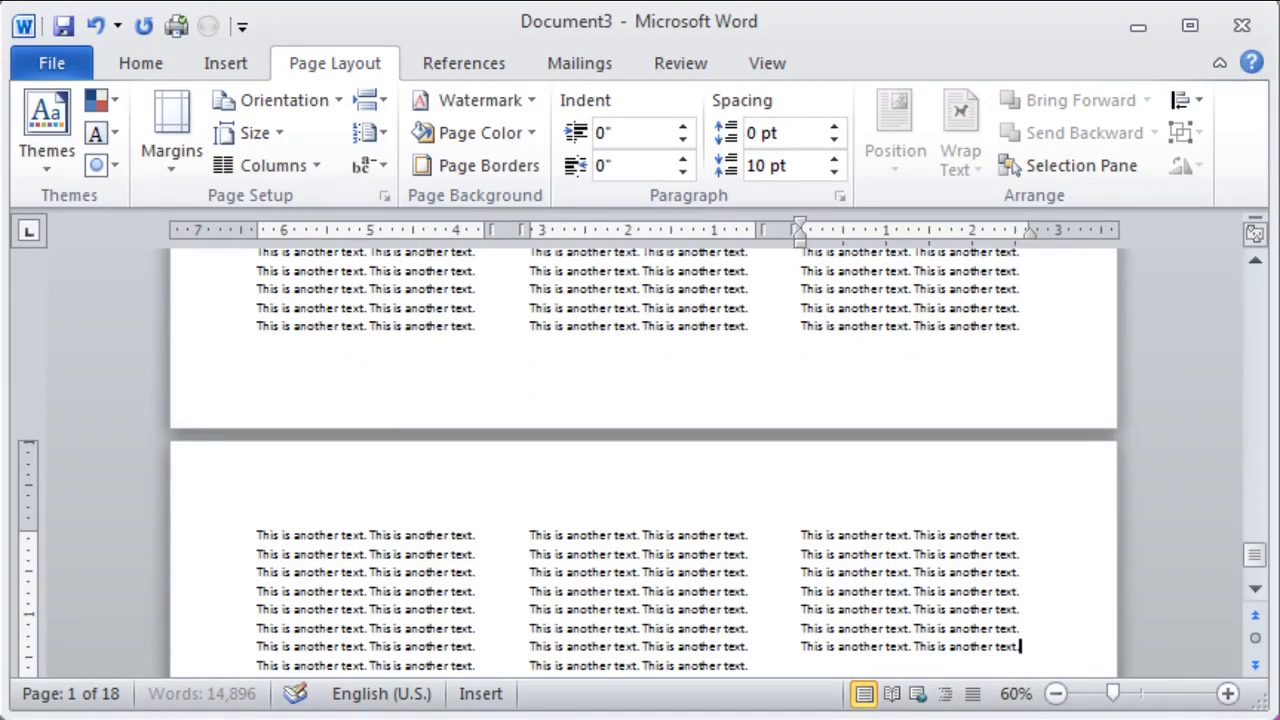
{"action": "left_click_drag", "start_coordinate": [1255, 555], "coordinate": [1255, 284]}
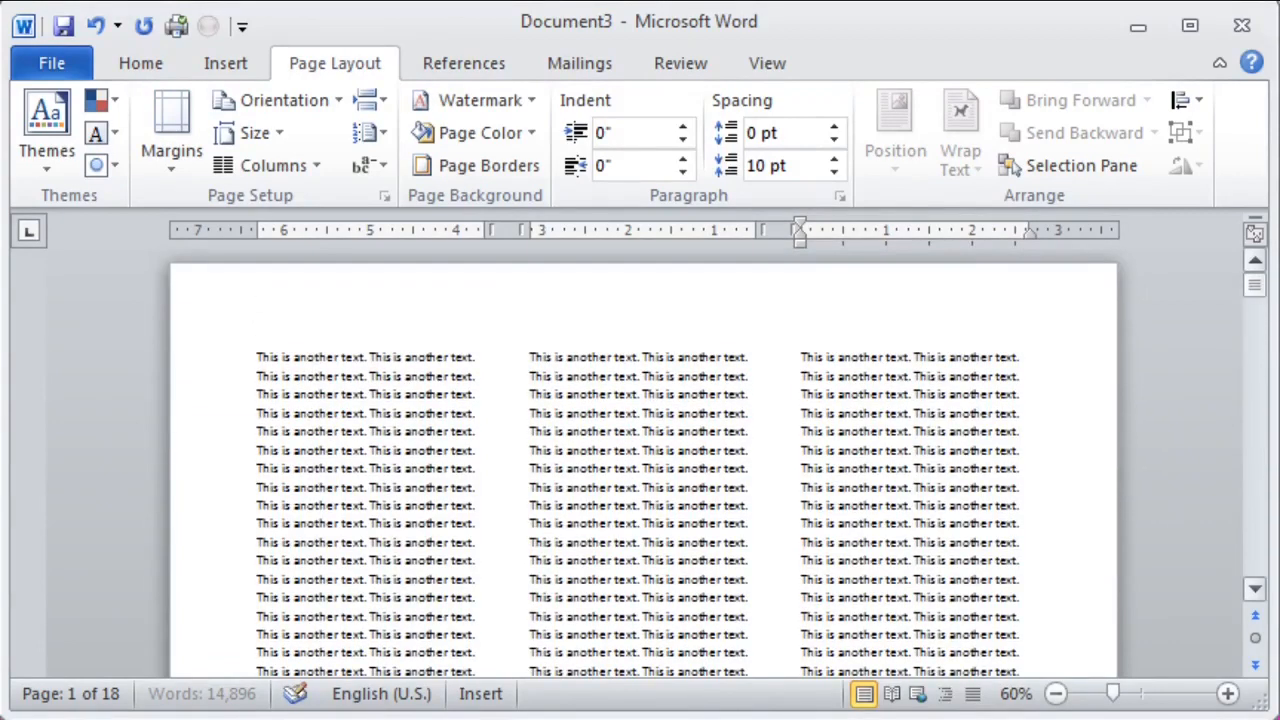
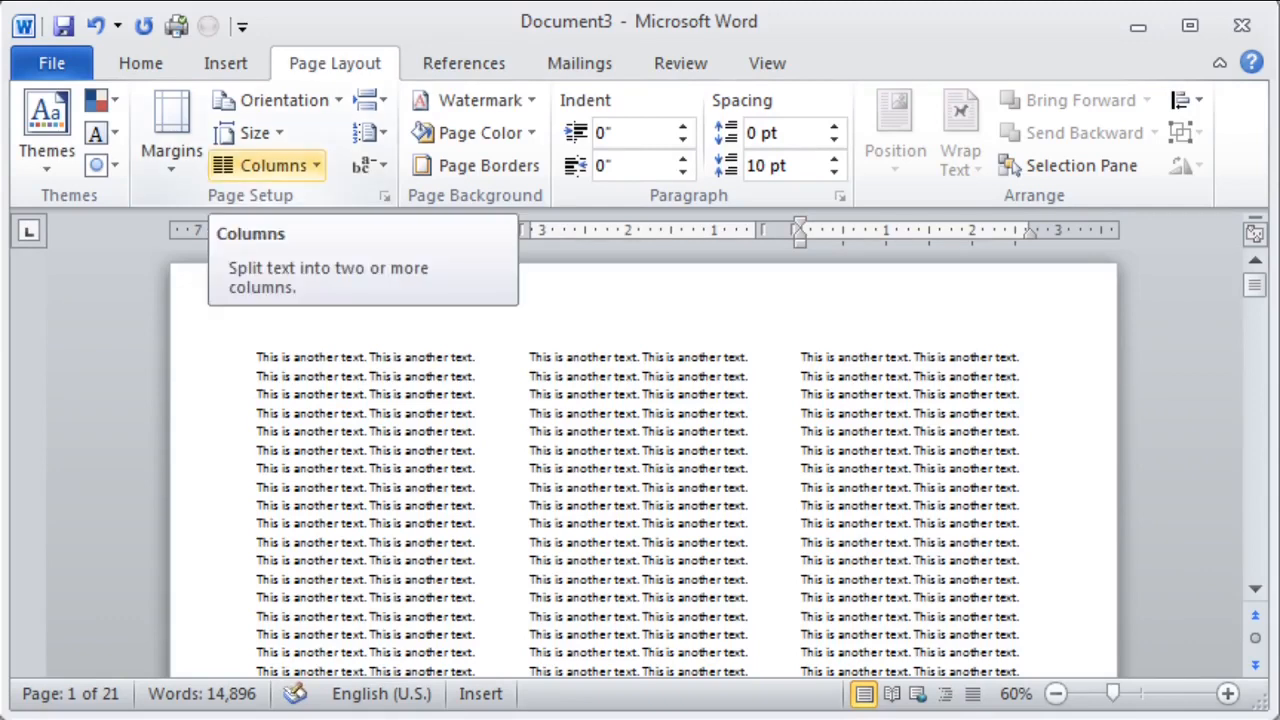
Return the document text to a one-column layout and go back to the first page
{"action": "left_click", "coordinate": [273, 165]}
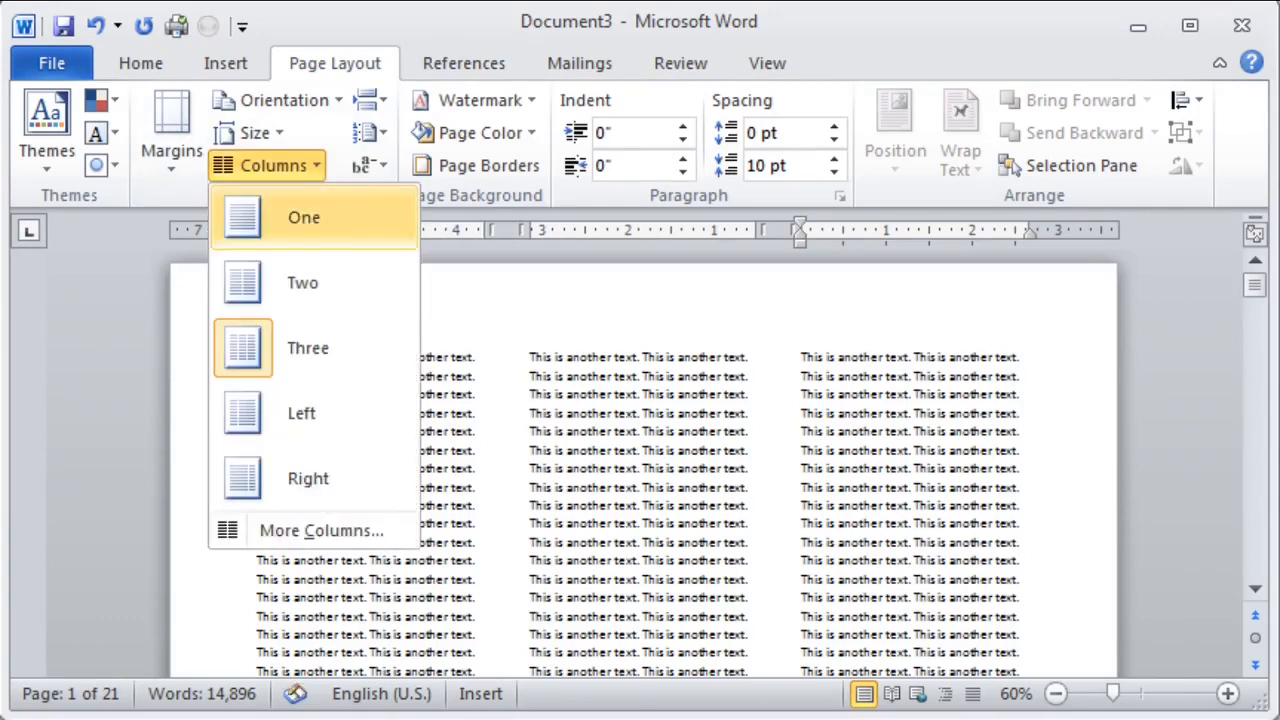
{"action": "left_click", "coordinate": [304, 217]}
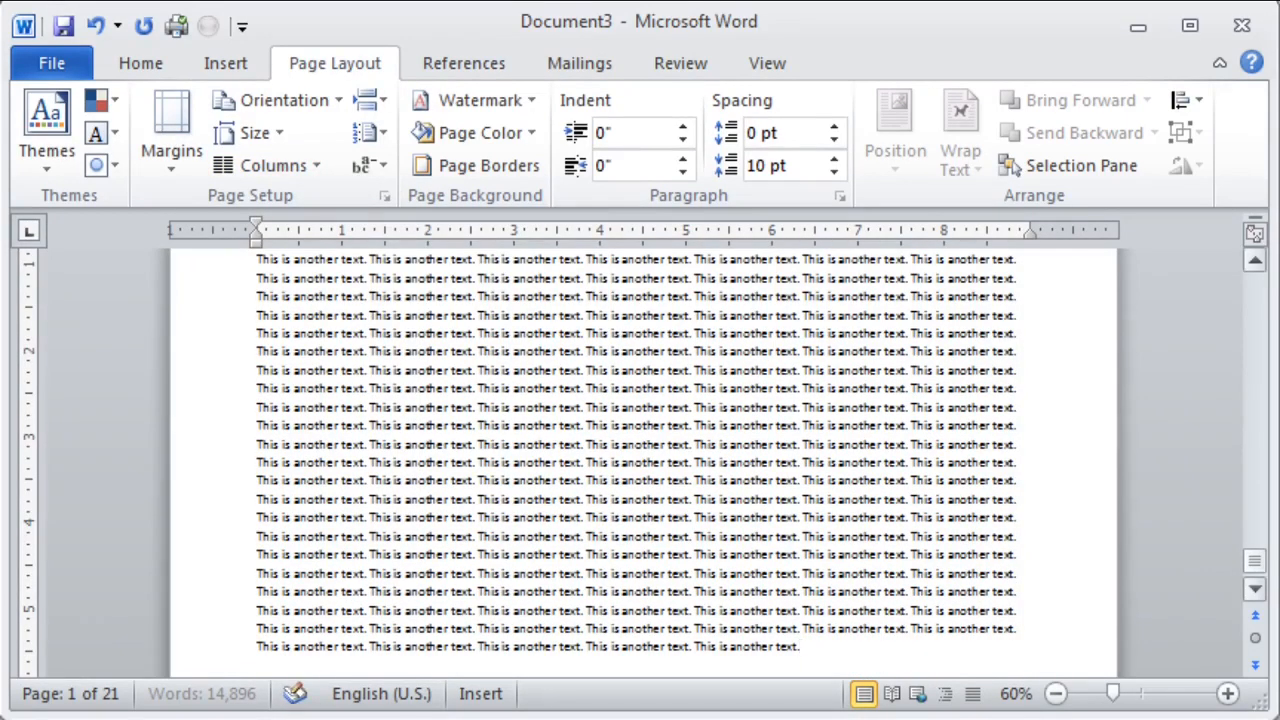
{"action": "left_click_drag", "start_coordinate": [1254, 561], "coordinate": [1254, 285]}
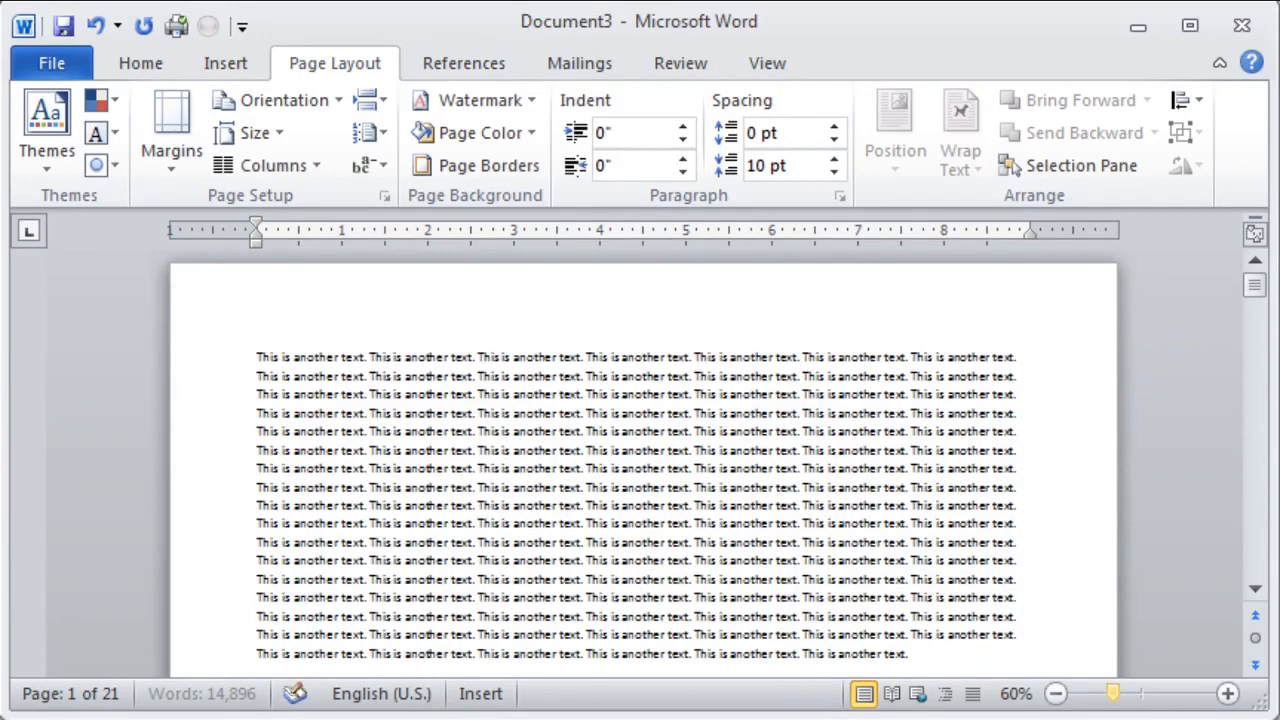
Apply double line spacing to the whole first paragraph on page 1
{"action": "left_click_drag", "start_coordinate": [1112, 693], "coordinate": [1129, 693]}
{"action": "double_click", "coordinate": [445, 398]}
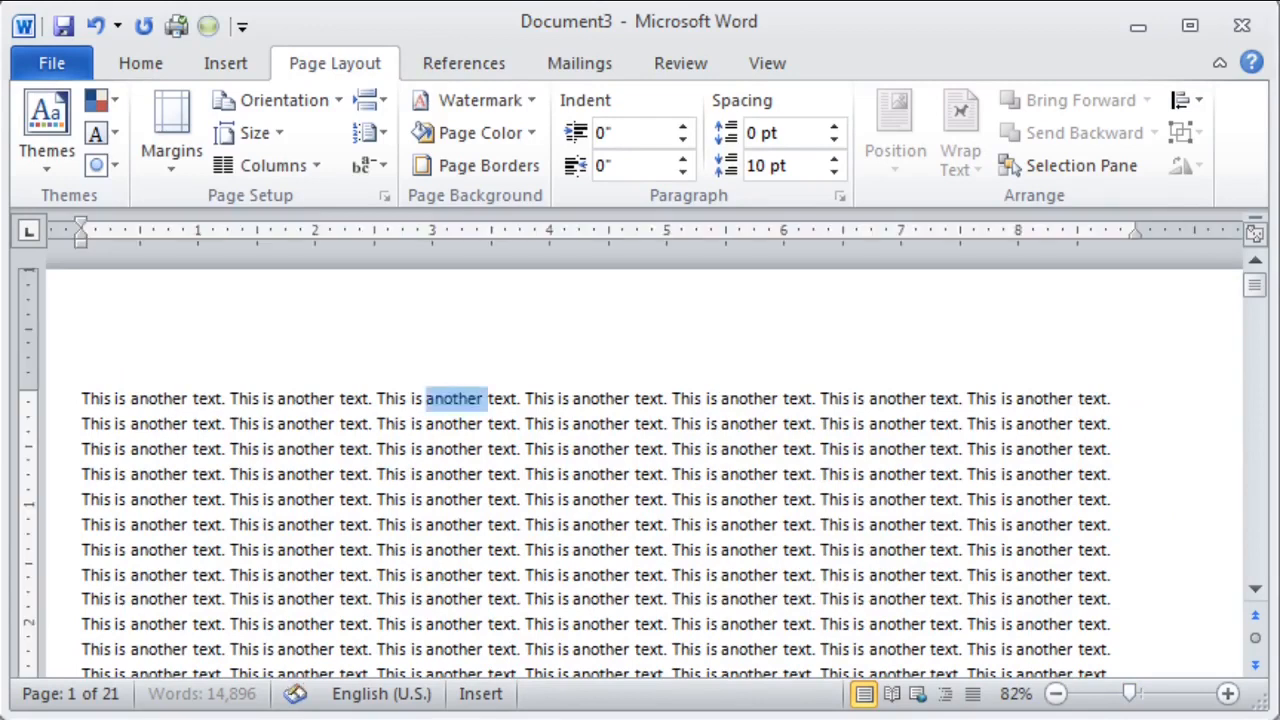
{"action": "left_click", "coordinate": [355, 398]}
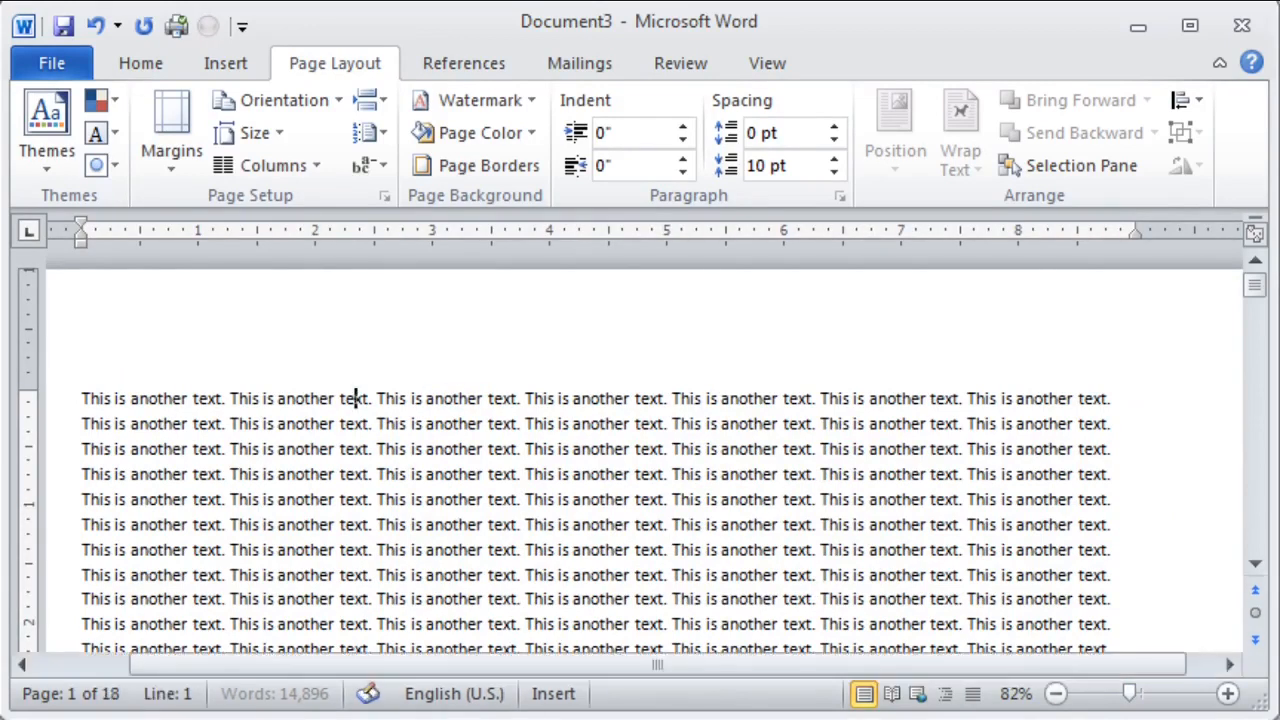
{"action": "scroll", "coordinate": [640, 450], "scroll_direction": "down", "scroll_amount": 3}
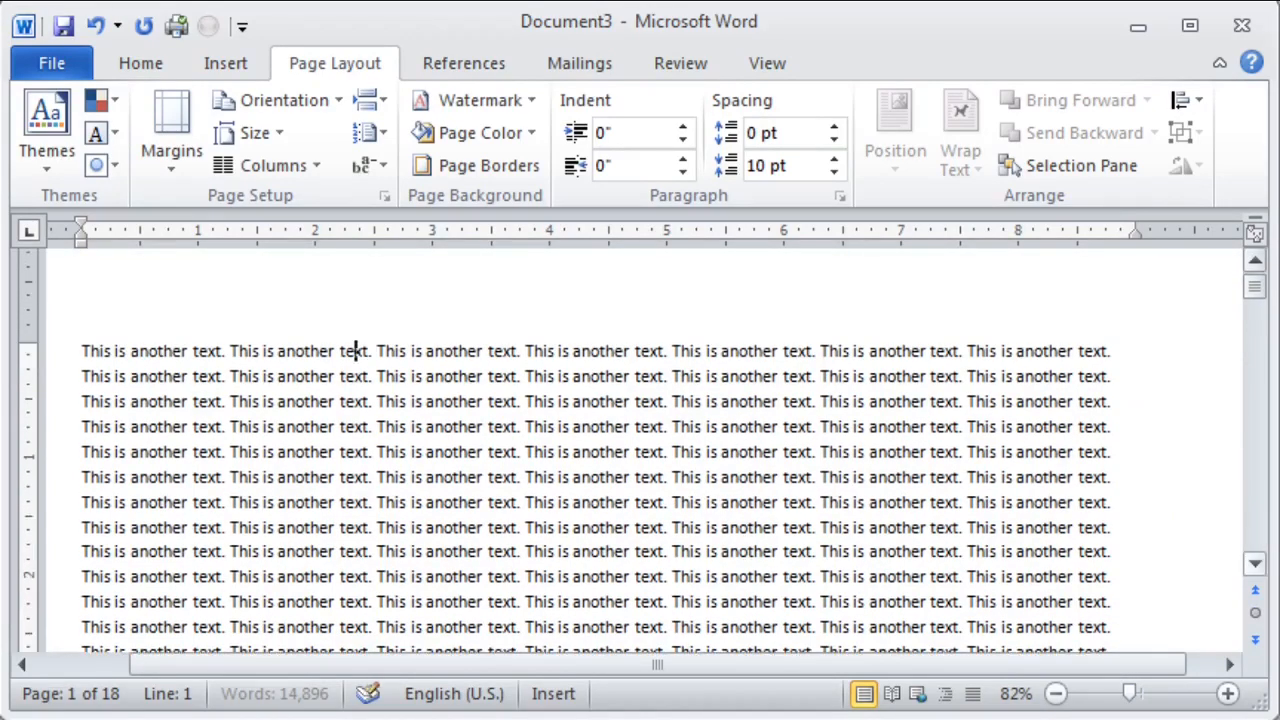
{"action": "left_click", "coordinate": [1255, 564]}
{"action": "left_click", "coordinate": [1255, 564]}
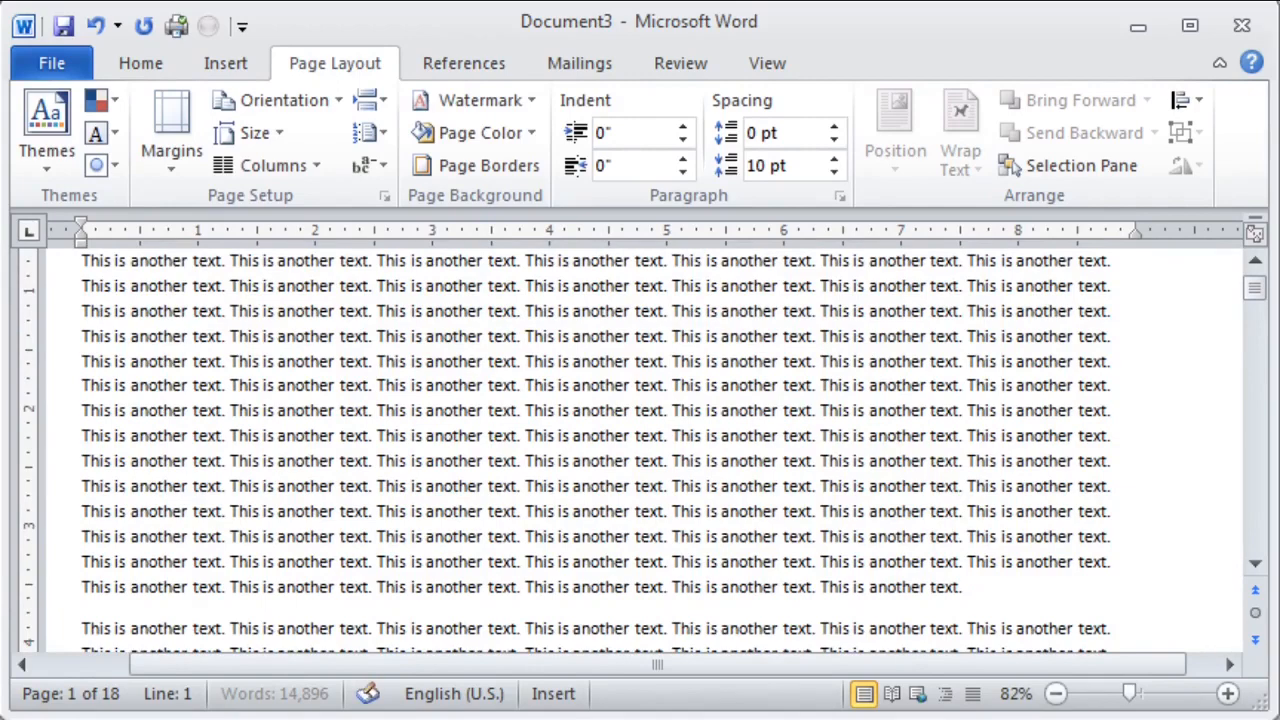
{"action": "left_click_drag", "start_coordinate": [964, 587], "coordinate": [82, 398]}
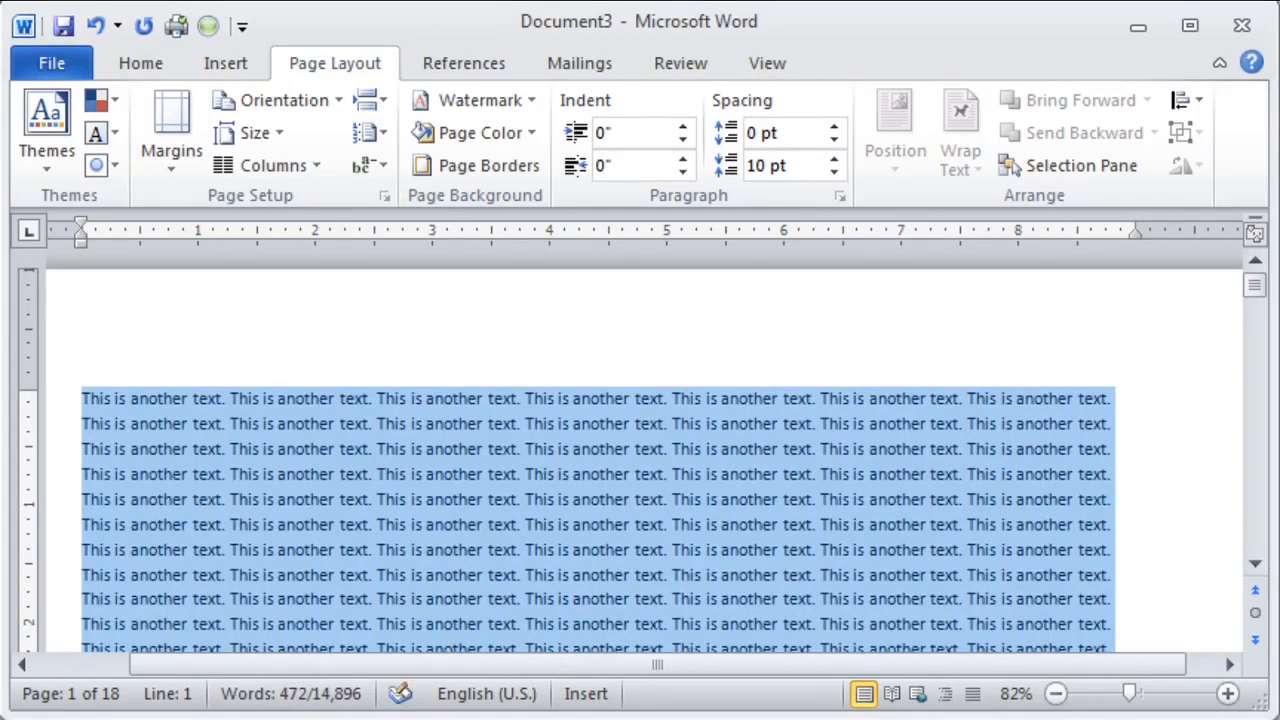
{"action": "key", "text": "ctrl+2"}
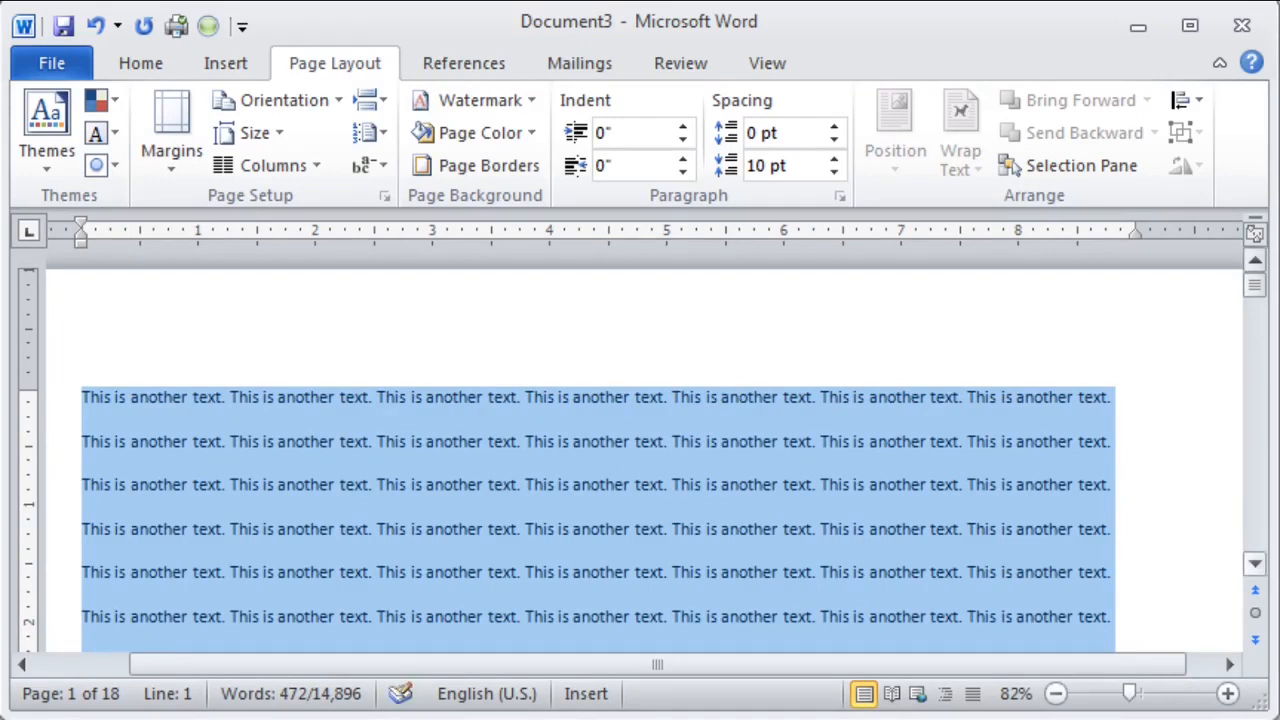
Examine the line spacing of the first paragraph against the text at the start of page 2
{"action": "scroll", "coordinate": [631, 446], "scroll_direction": "down", "scroll_amount": 1}
{"action": "scroll", "coordinate": [631, 446], "scroll_direction": "down", "scroll_amount": 2}
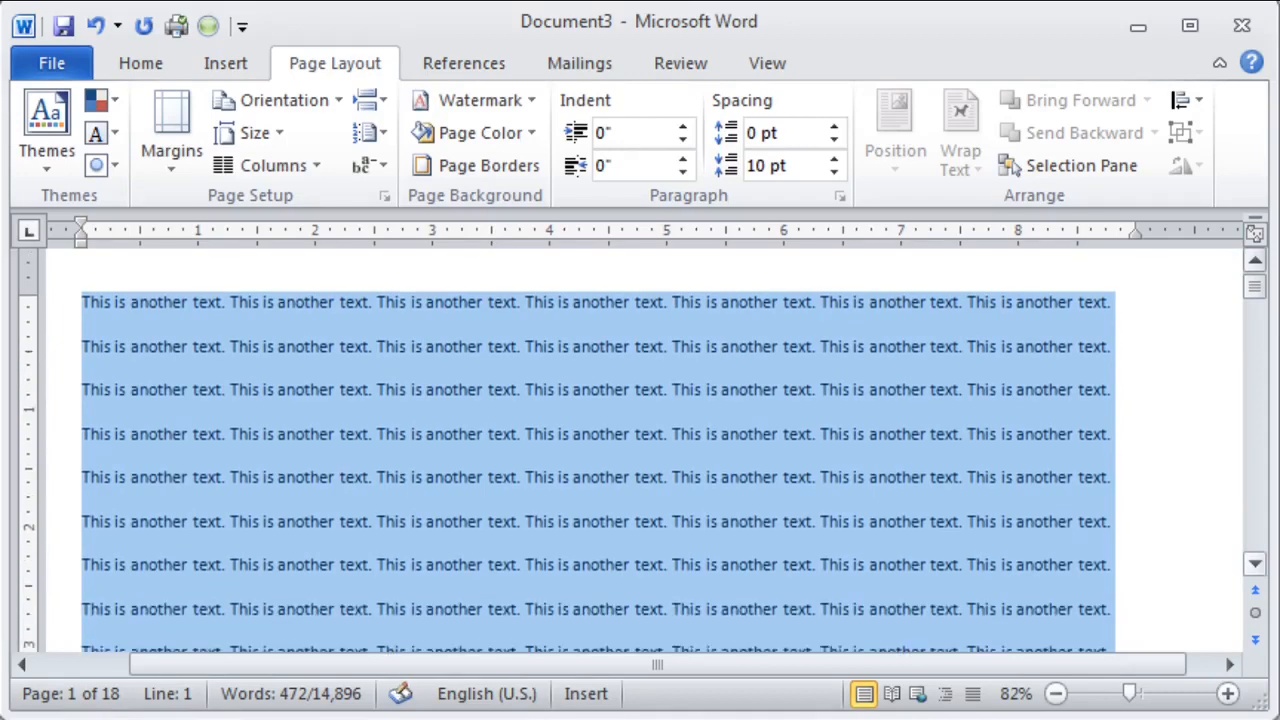
{"action": "scroll", "coordinate": [631, 446], "scroll_direction": "down", "scroll_amount": 2}
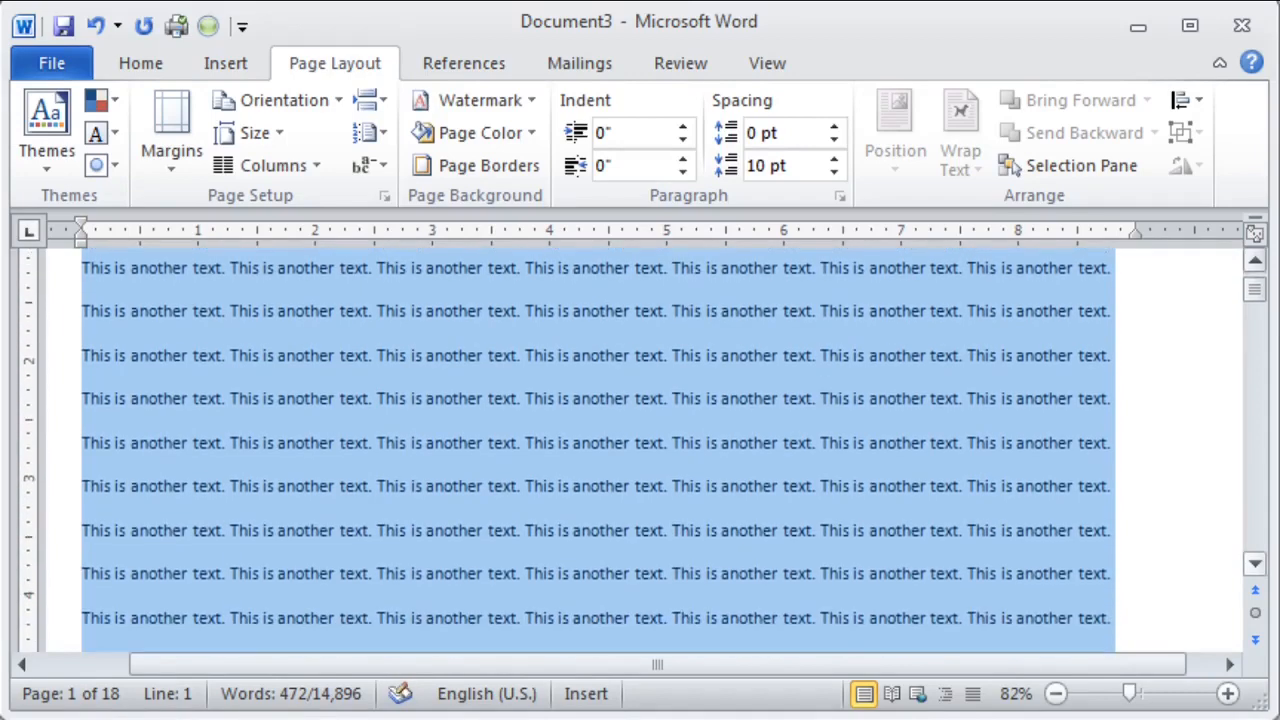
{"action": "scroll", "coordinate": [631, 446], "scroll_direction": "down", "scroll_amount": 5}
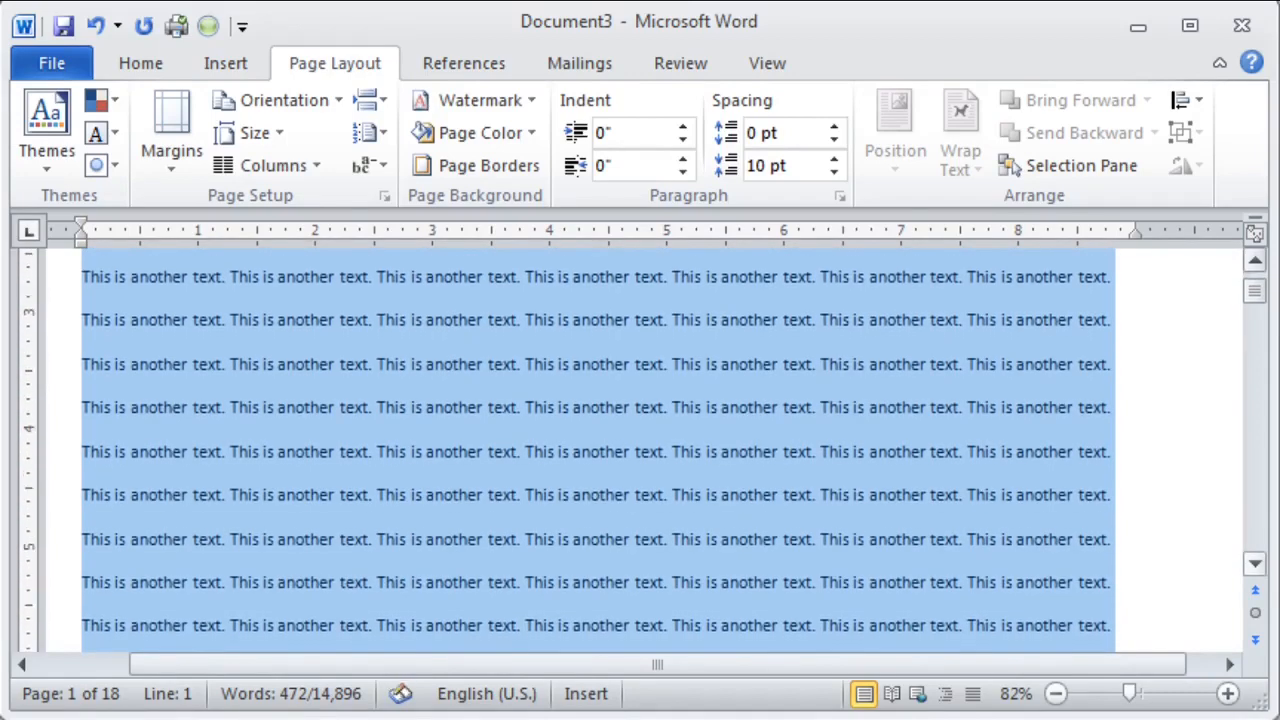
{"action": "scroll", "coordinate": [642, 445], "scroll_direction": "down", "scroll_amount": 4}
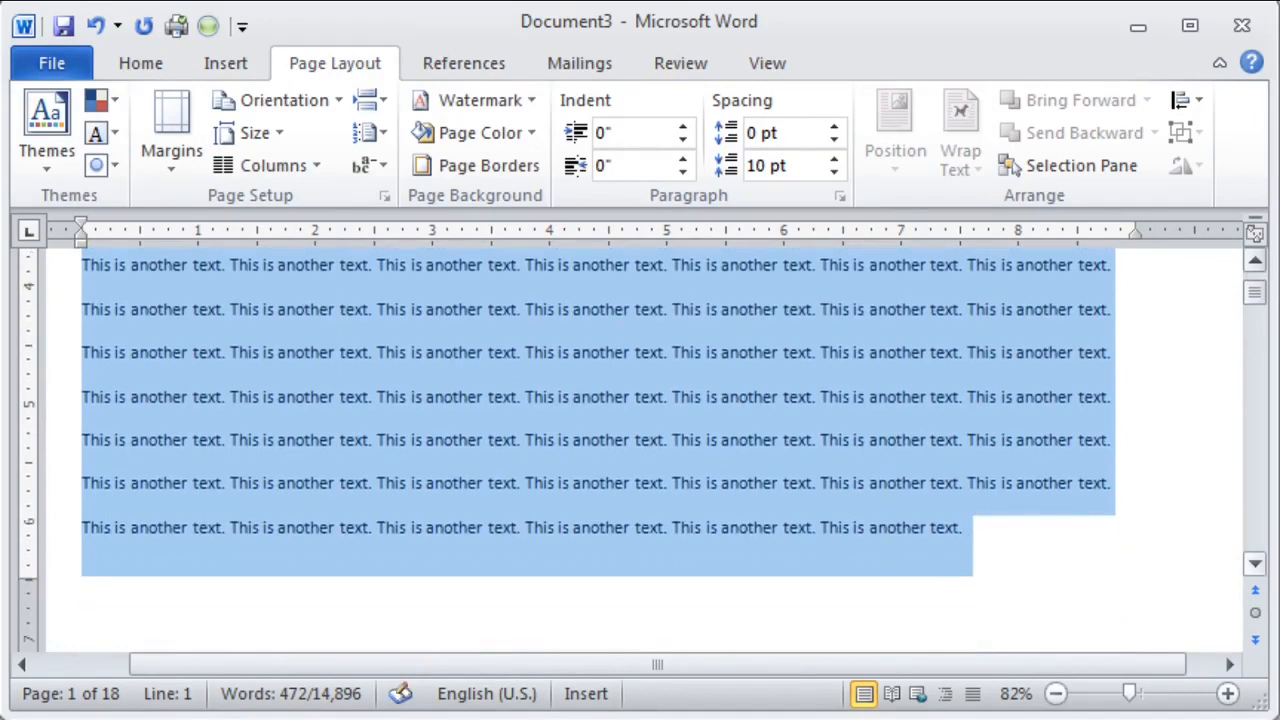
{"action": "scroll", "coordinate": [642, 445], "scroll_direction": "down", "scroll_amount": 3}
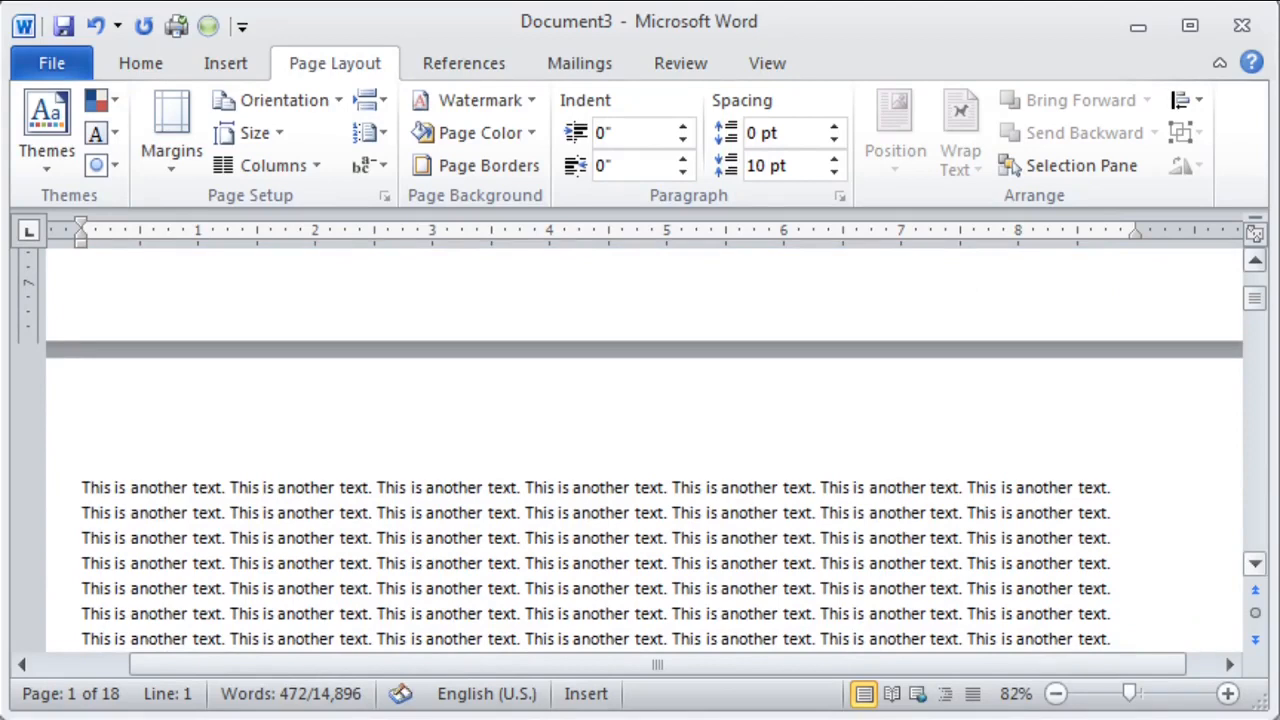
{"action": "scroll", "coordinate": [642, 445], "scroll_direction": "up", "scroll_amount": 1}
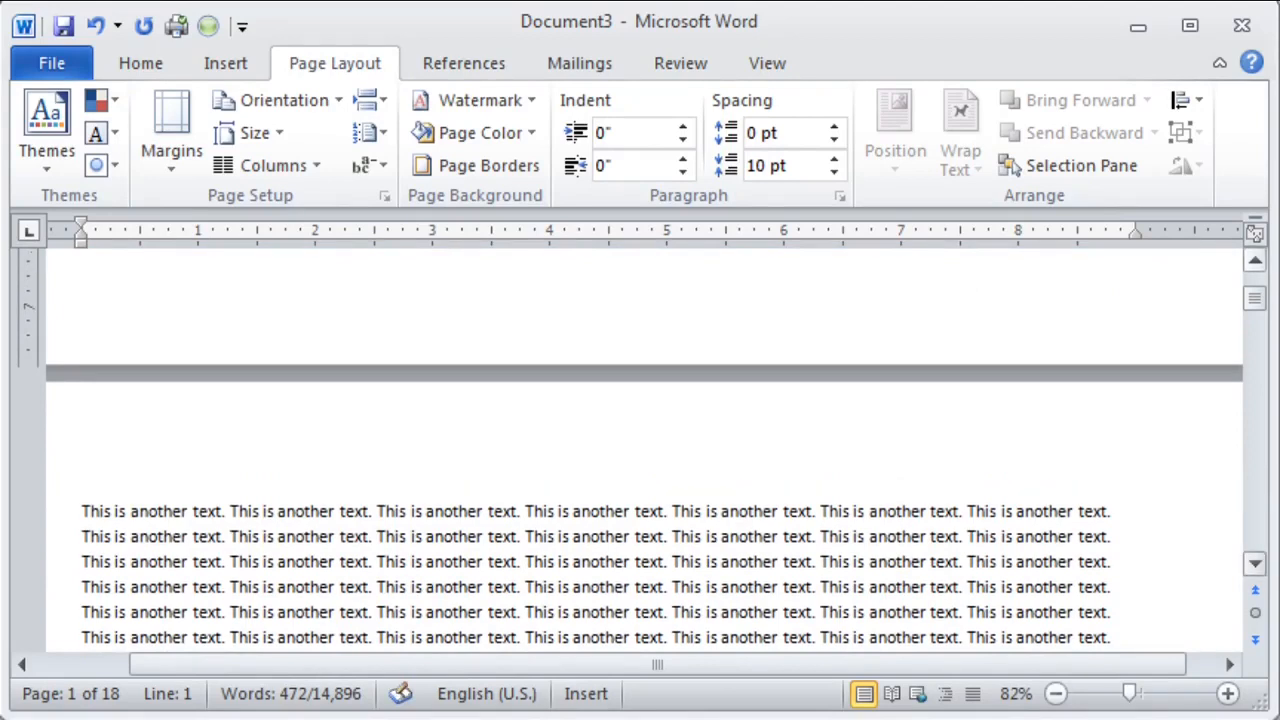
{"action": "scroll", "coordinate": [642, 445], "scroll_direction": "up", "scroll_amount": 8}
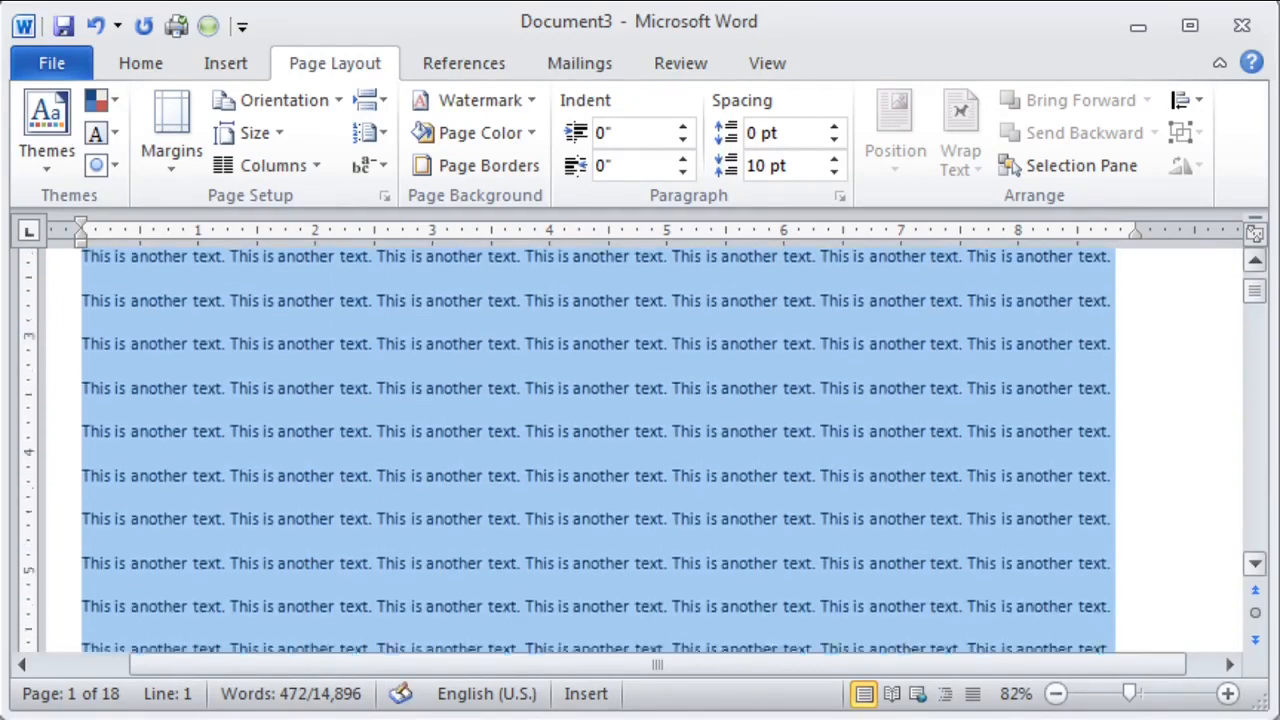
{"action": "scroll", "coordinate": [642, 445], "scroll_direction": "up", "scroll_amount": 3}
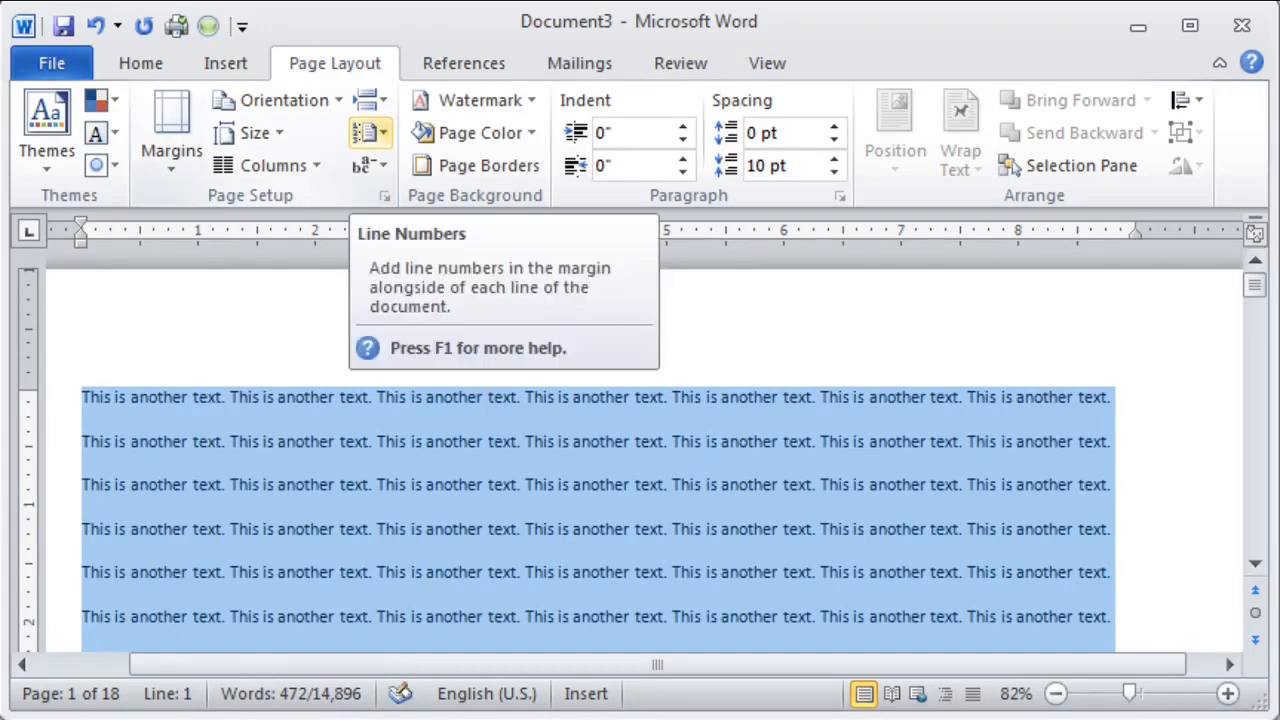
Add continuous line numbers to the document
{"action": "left_click", "coordinate": [369, 132]}
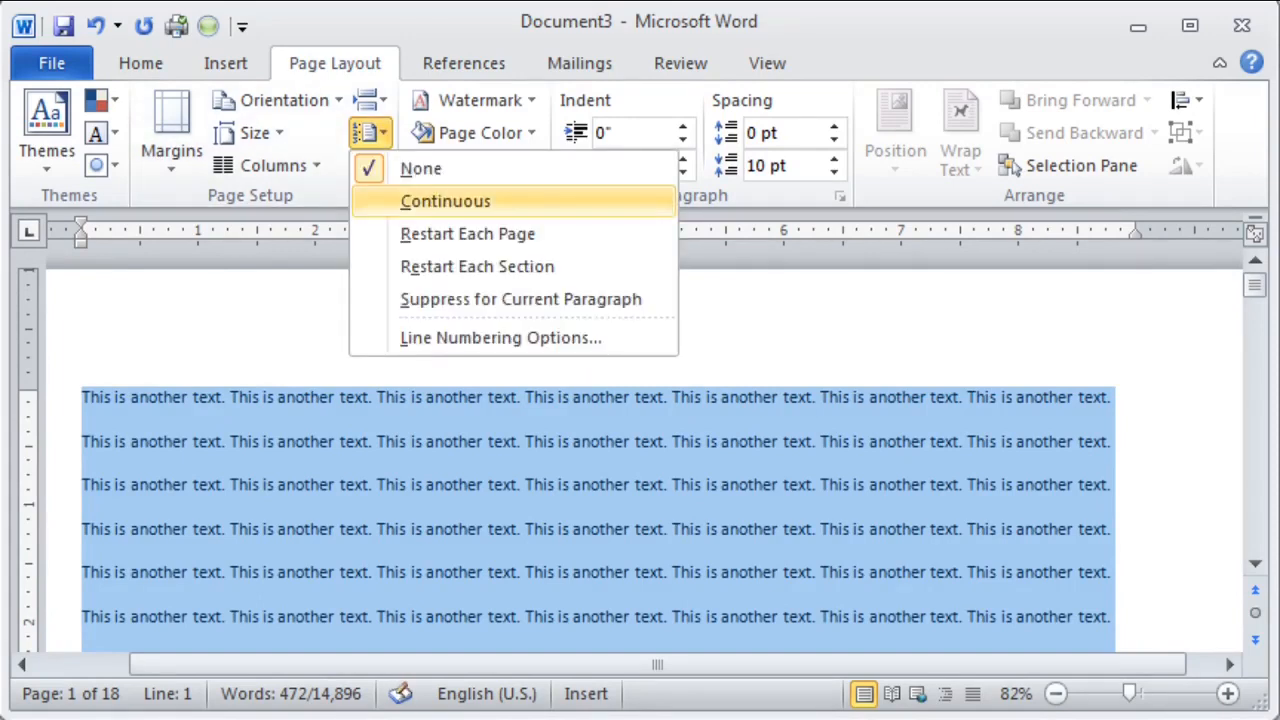
{"action": "left_click", "coordinate": [445, 201]}
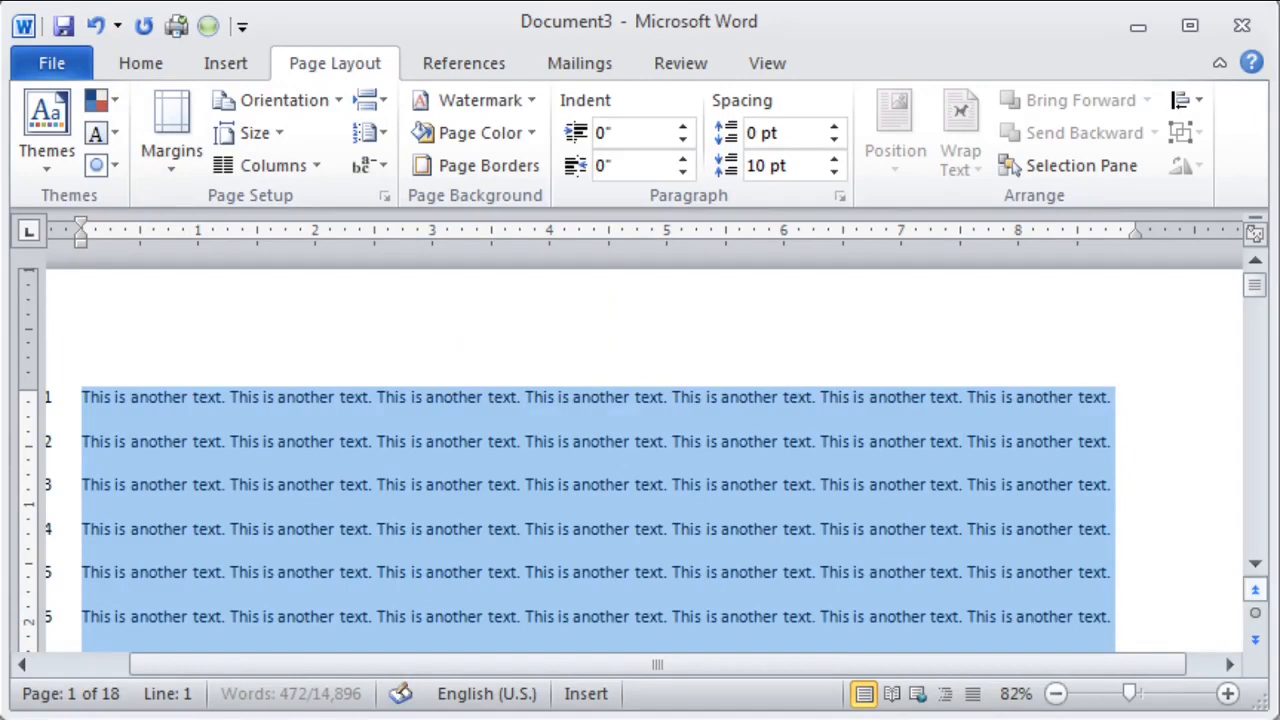
Examine the line numbers in the margin from page 1 across the page break to the end of the document
{"action": "left_click", "coordinate": [1255, 564]}
{"action": "left_click", "coordinate": [1255, 564]}
{"action": "left_click", "coordinate": [1255, 564]}
{"action": "left_click", "coordinate": [1255, 564]}
{"action": "left_click", "coordinate": [1255, 564]}
{"action": "left_click", "coordinate": [1255, 564]}
{"action": "left_click", "coordinate": [1255, 564]}
{"action": "left_click", "coordinate": [1255, 564]}
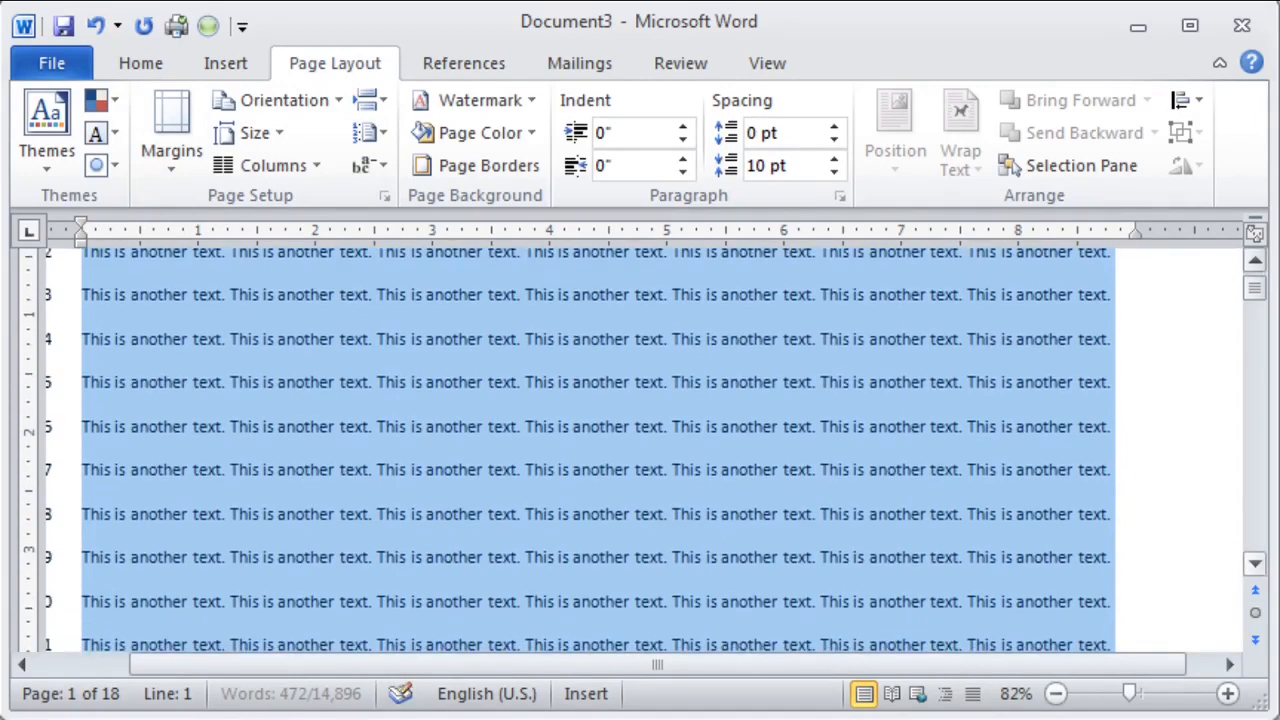
{"action": "left_click_drag", "start_coordinate": [657, 664], "coordinate": [614, 664]}
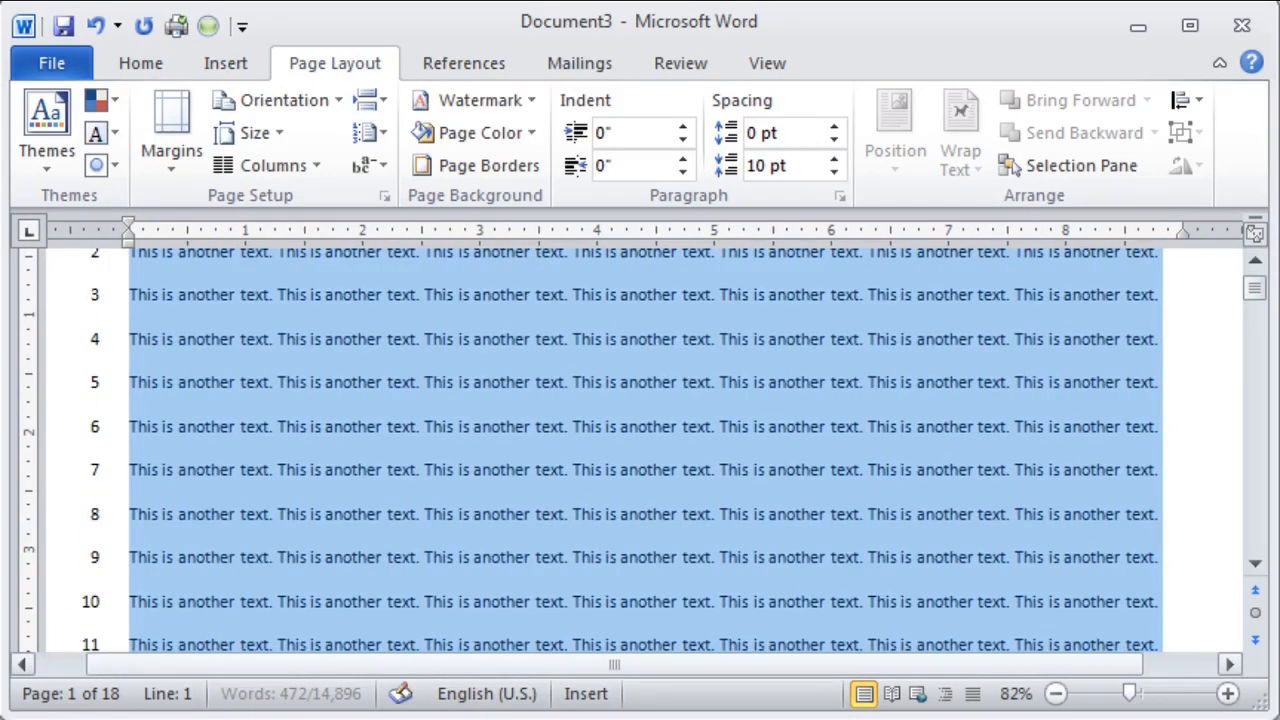
{"action": "left_click", "coordinate": [1255, 564]}
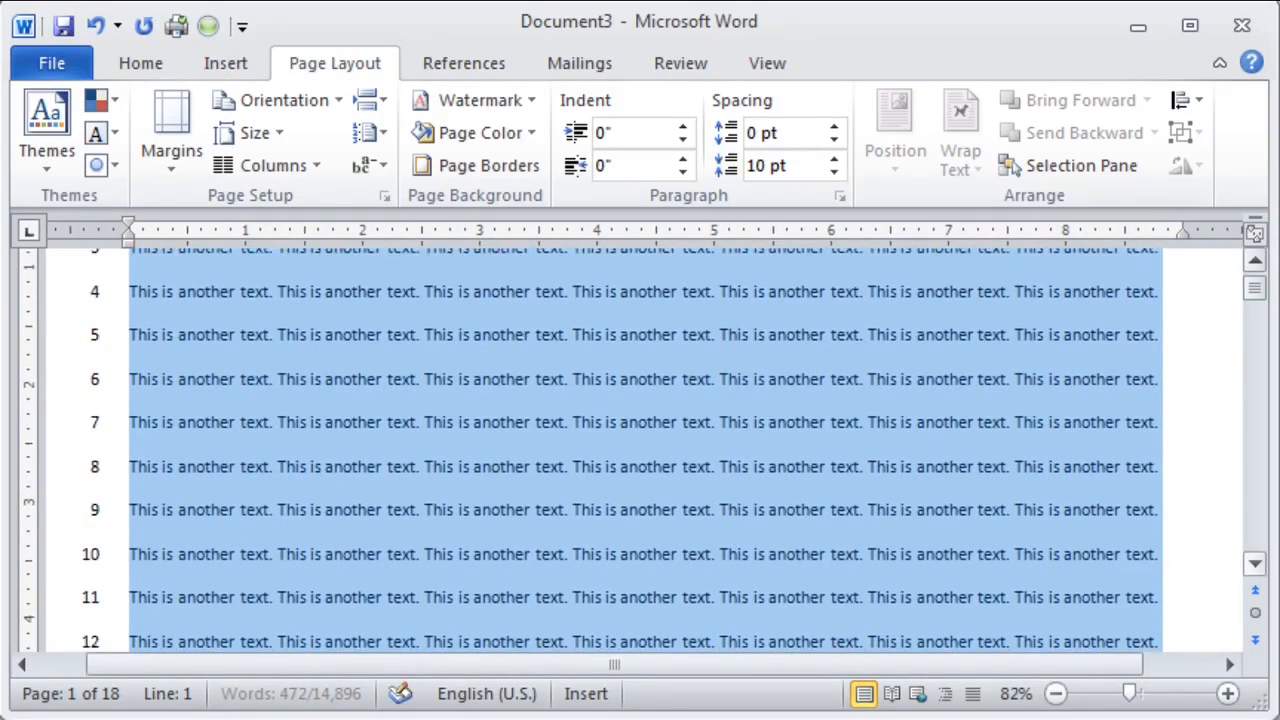
{"action": "left_click", "coordinate": [1255, 564]}
{"action": "left_click", "coordinate": [1255, 564]}
{"action": "left_click", "coordinate": [1255, 564]}
{"action": "left_click", "coordinate": [1255, 564]}
{"action": "left_click", "coordinate": [1255, 564]}
{"action": "left_click", "coordinate": [1255, 564]}
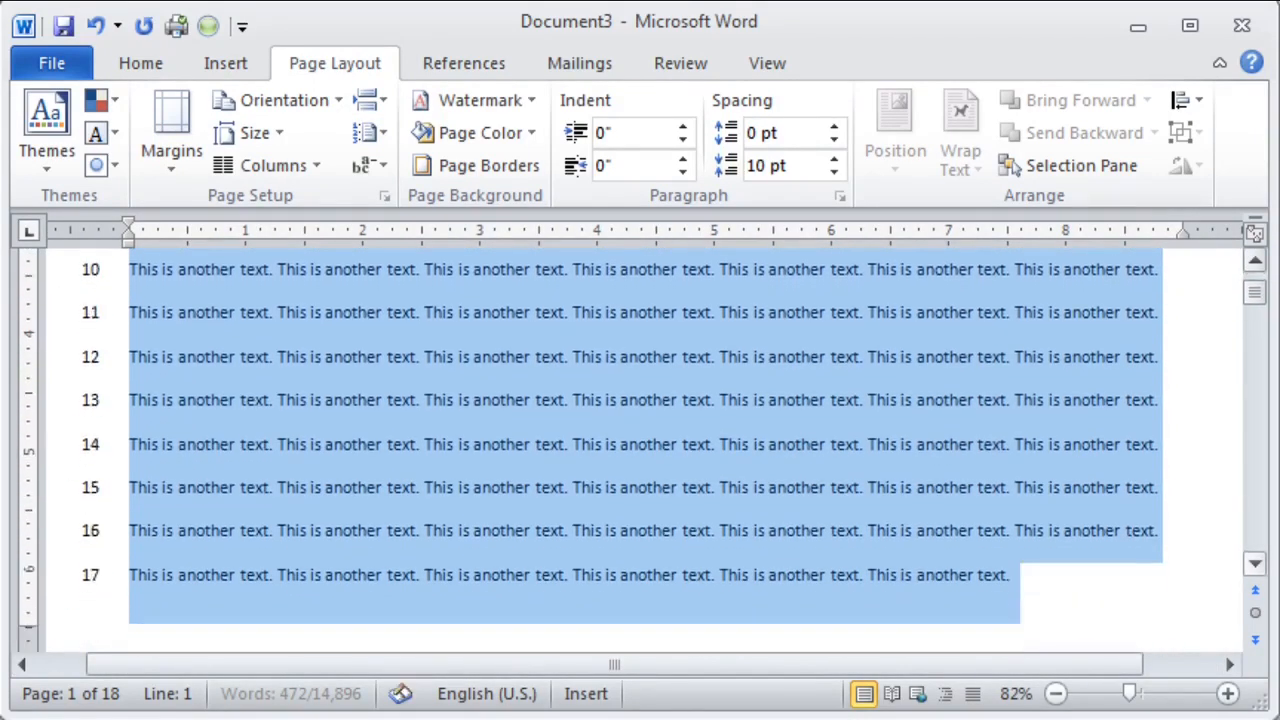
{"action": "left_click", "coordinate": [1255, 564]}
{"action": "left_click", "coordinate": [1255, 564]}
{"action": "left_click", "coordinate": [1255, 564]}
{"action": "left_click", "coordinate": [1255, 564]}
{"action": "left_click", "coordinate": [1255, 564]}
{"action": "left_click", "coordinate": [1255, 564]}
{"action": "left_click", "coordinate": [1255, 564]}
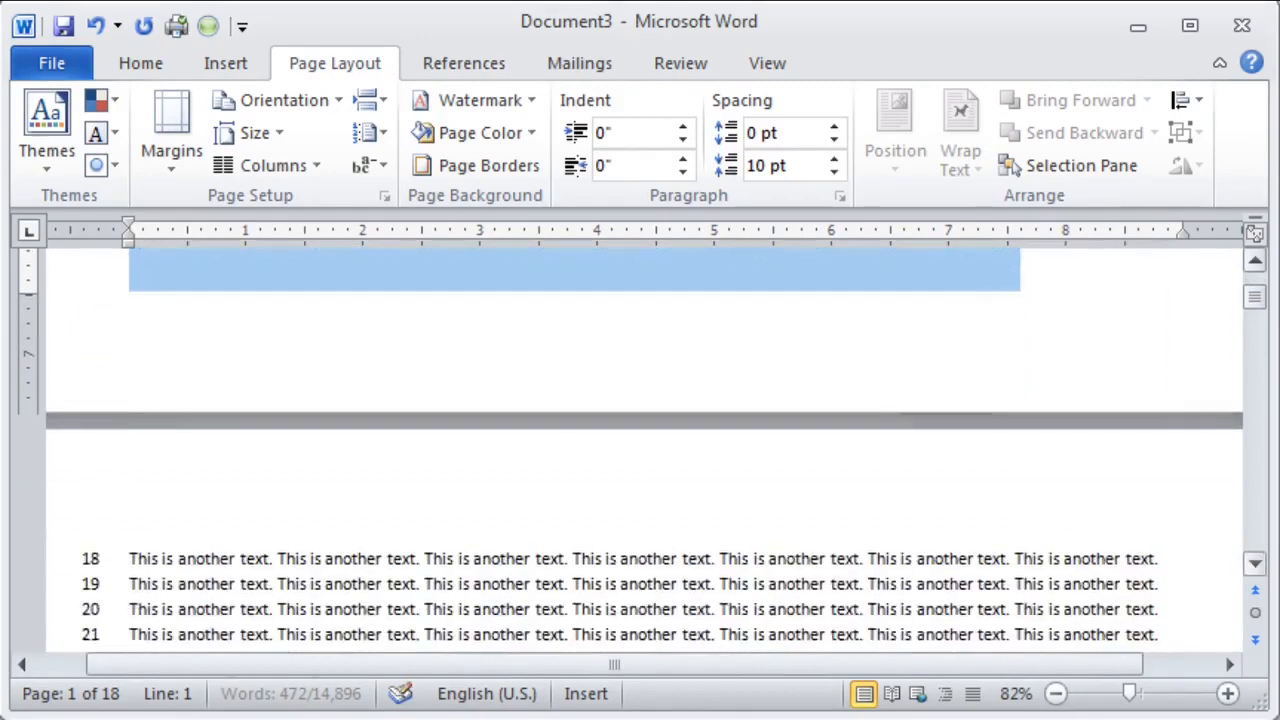
{"action": "left_click", "coordinate": [1255, 564]}
{"action": "left_click", "coordinate": [1255, 564]}
{"action": "left_click", "coordinate": [1255, 564]}
{"action": "left_click", "coordinate": [1255, 564]}
{"action": "left_click", "coordinate": [1255, 564]}
{"action": "left_click", "coordinate": [1255, 564]}
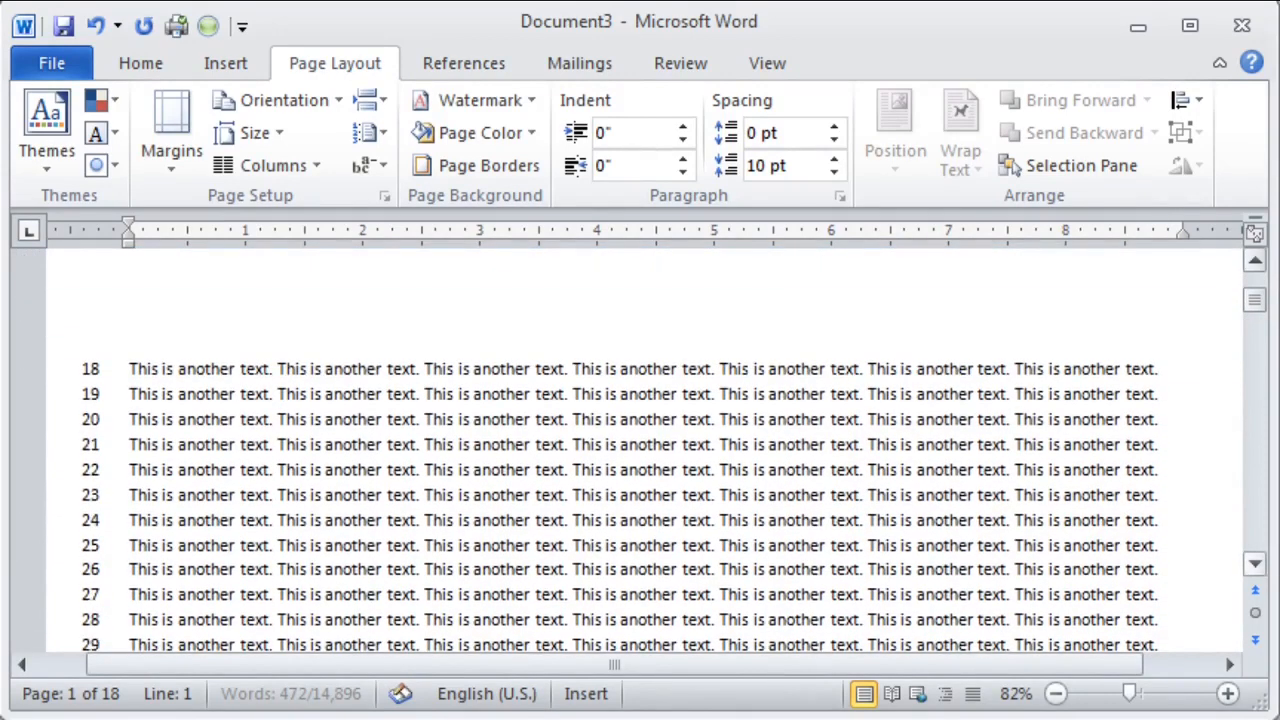
{"action": "left_click_drag", "start_coordinate": [1255, 300], "coordinate": [1255, 532]}
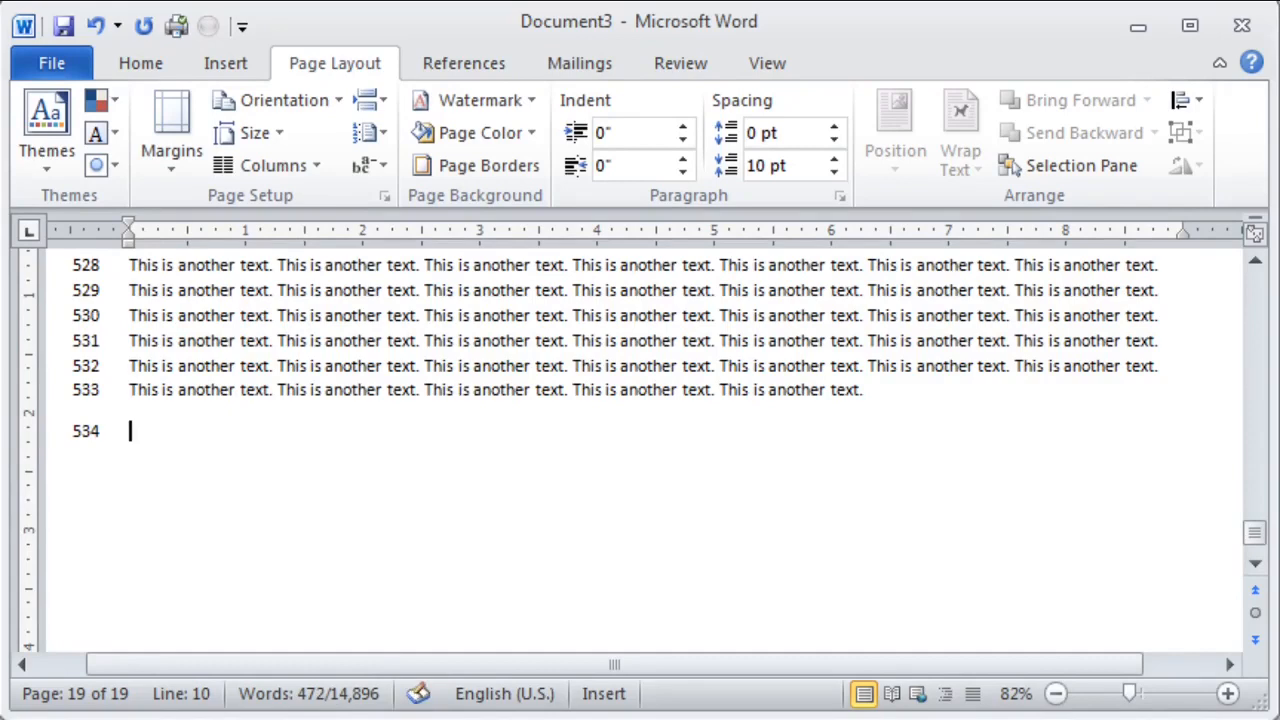
Remove the line numbers from the entire document and return to the text on page 1
{"action": "key", "text": "ctrl+a"}
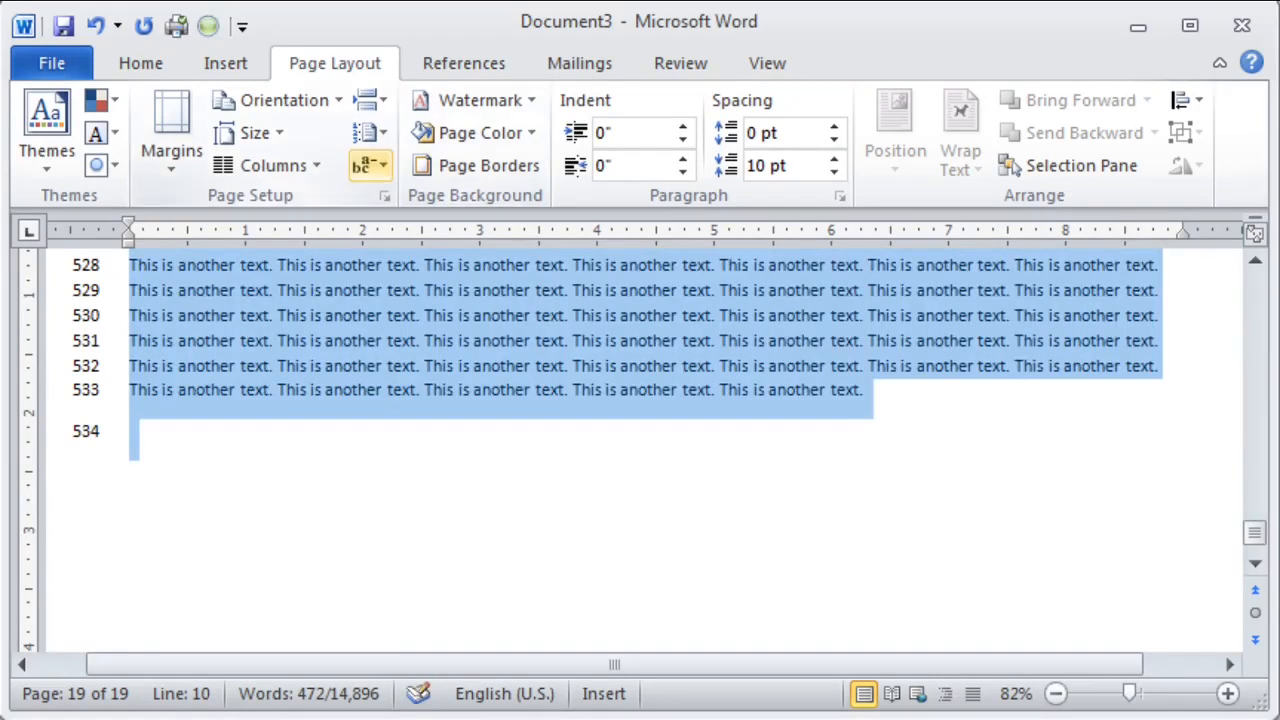
{"action": "left_click", "coordinate": [369, 133]}
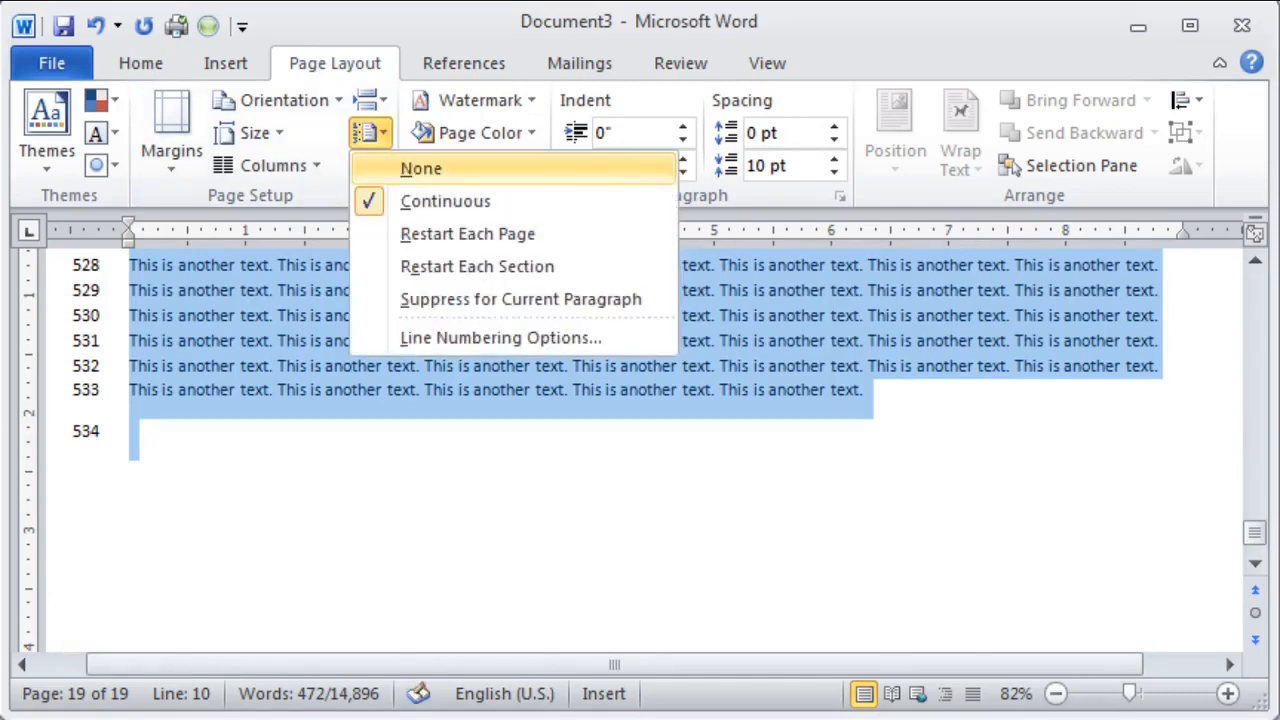
{"action": "left_click", "coordinate": [488, 168]}
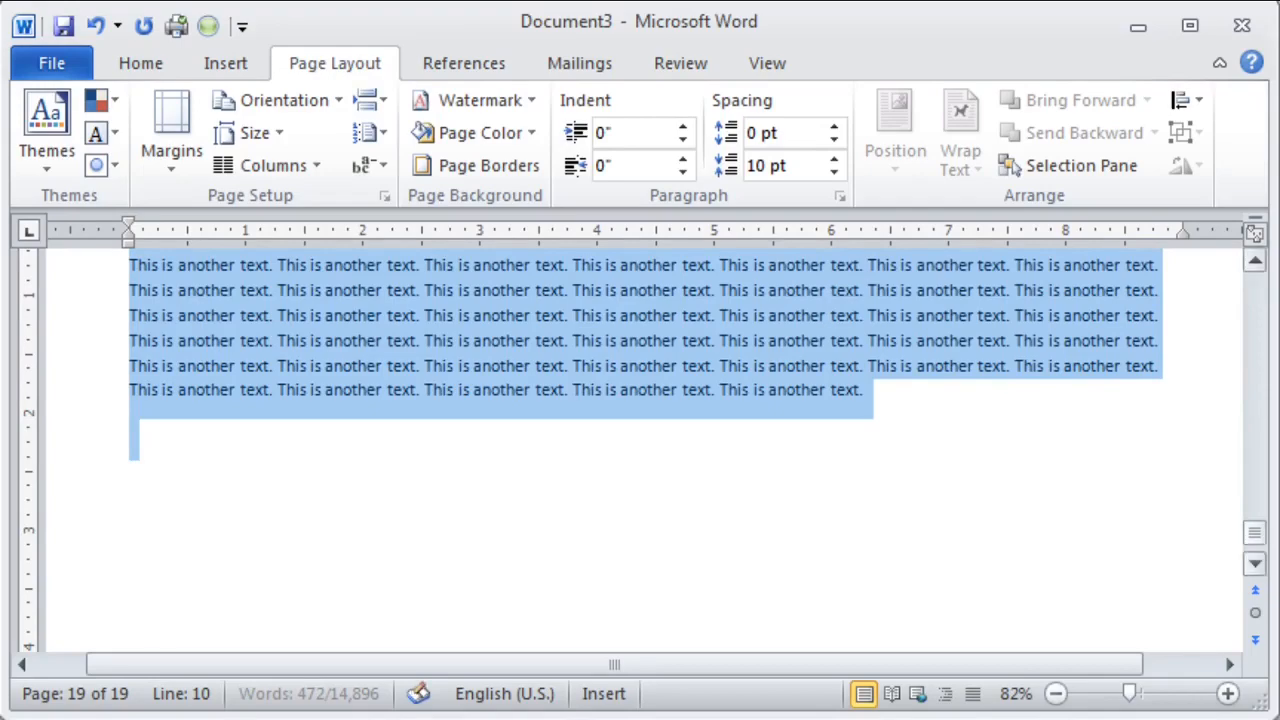
{"action": "left_click_drag", "start_coordinate": [1255, 533], "coordinate": [1255, 288]}
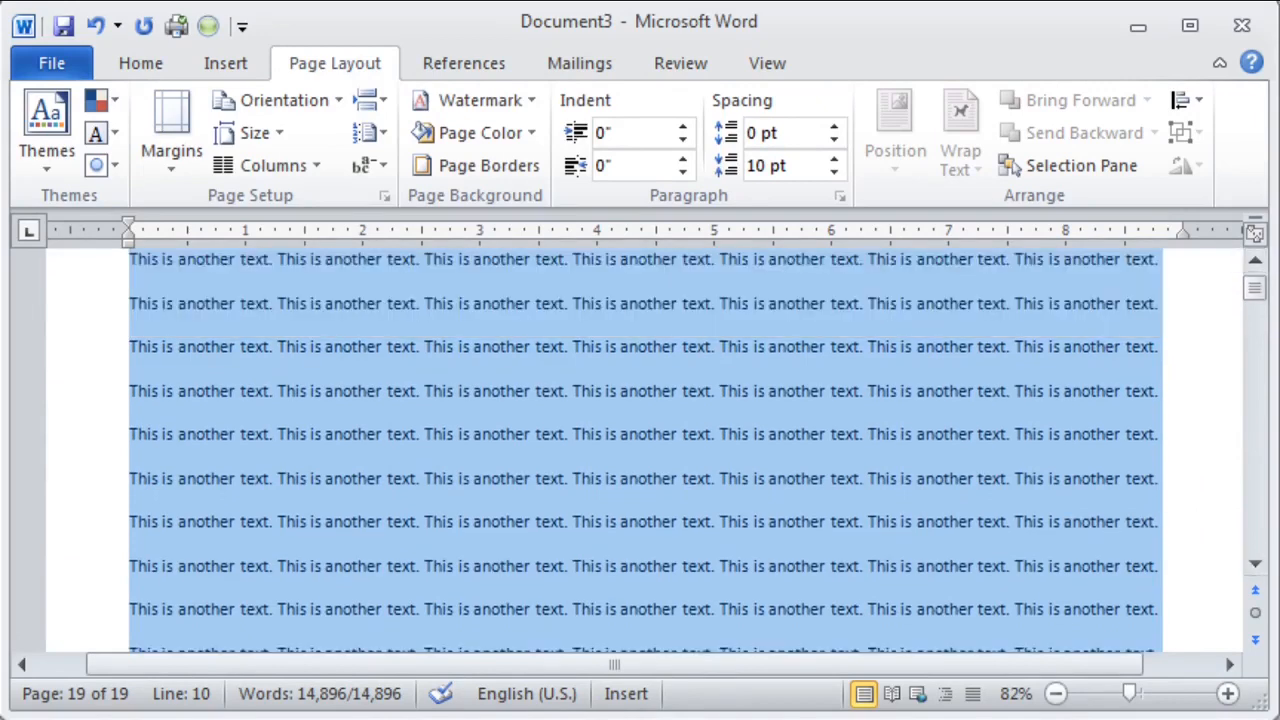
{"action": "left_click", "coordinate": [1064, 434]}
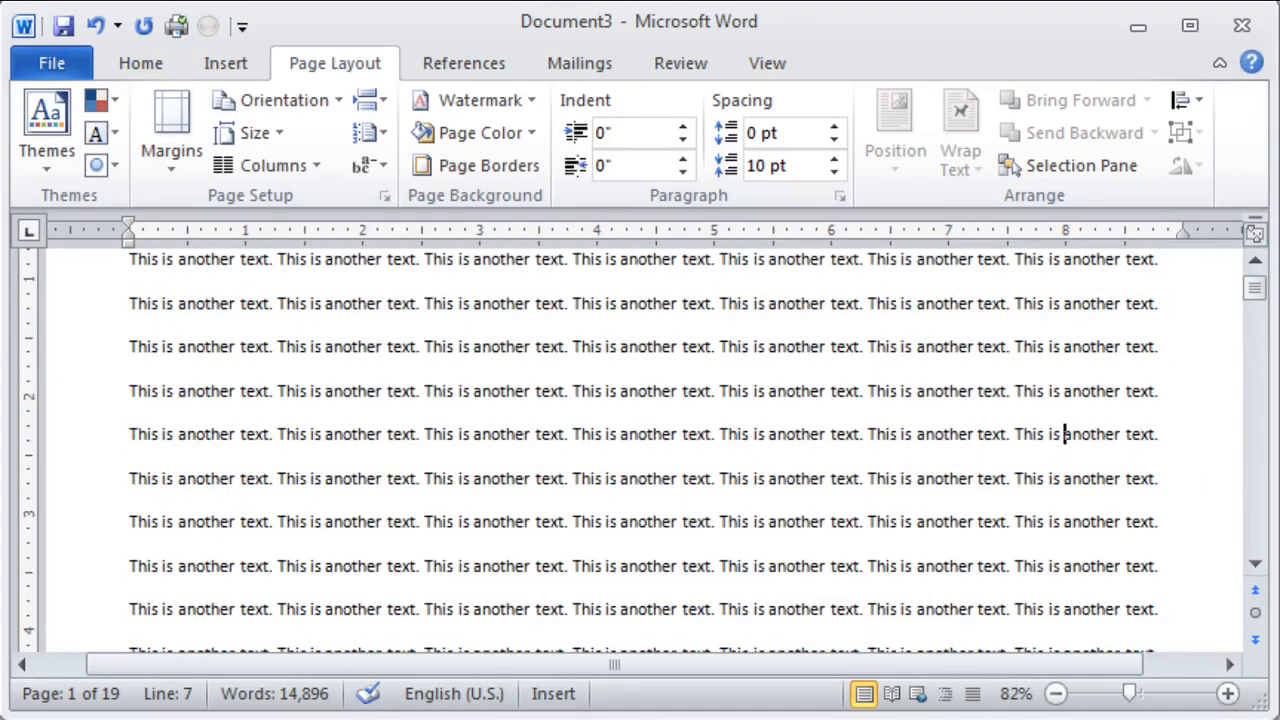
Apply 1.5 line spacing to the entire document
{"action": "key", "text": "ctrl+a"}
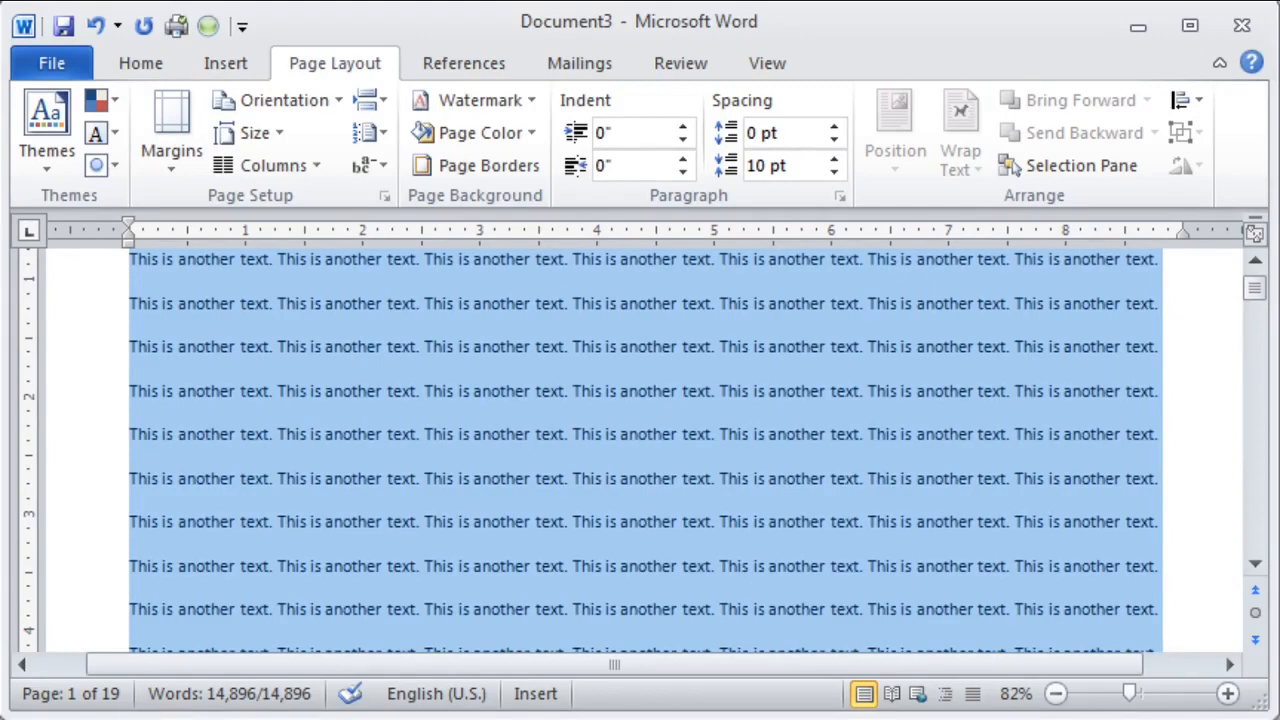
{"action": "key", "text": "ctrl+5"}
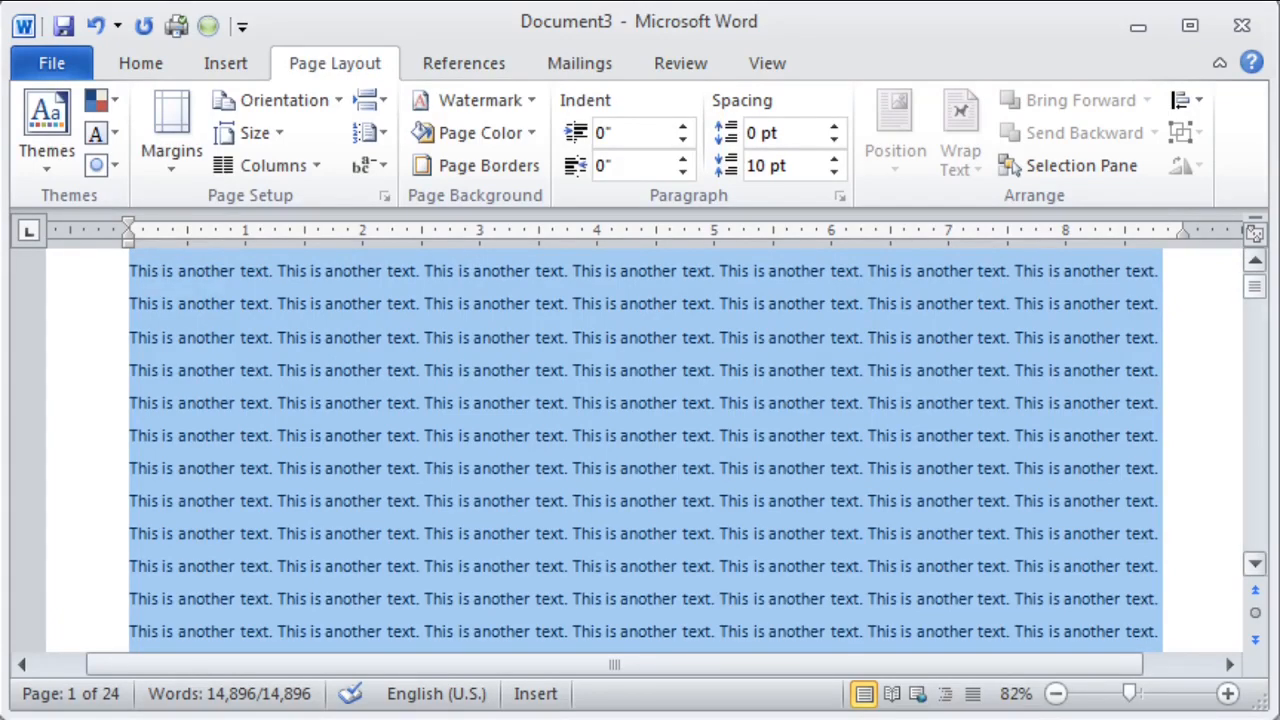
{"action": "mouse_move", "coordinate": [1254, 286]}
{"action": "left_mouse_down"}
{"action": "mouse_move", "coordinate": [1254, 538]}
{"action": "mouse_move", "coordinate": [1254, 285]}
{"action": "left_mouse_up"}
{"action": "mouse_move", "coordinate": [1254, 293]}
{"action": "left_mouse_down"}
{"action": "mouse_move", "coordinate": [1254, 538]}
{"action": "mouse_move", "coordinate": [1254, 285]}
{"action": "left_mouse_up"}
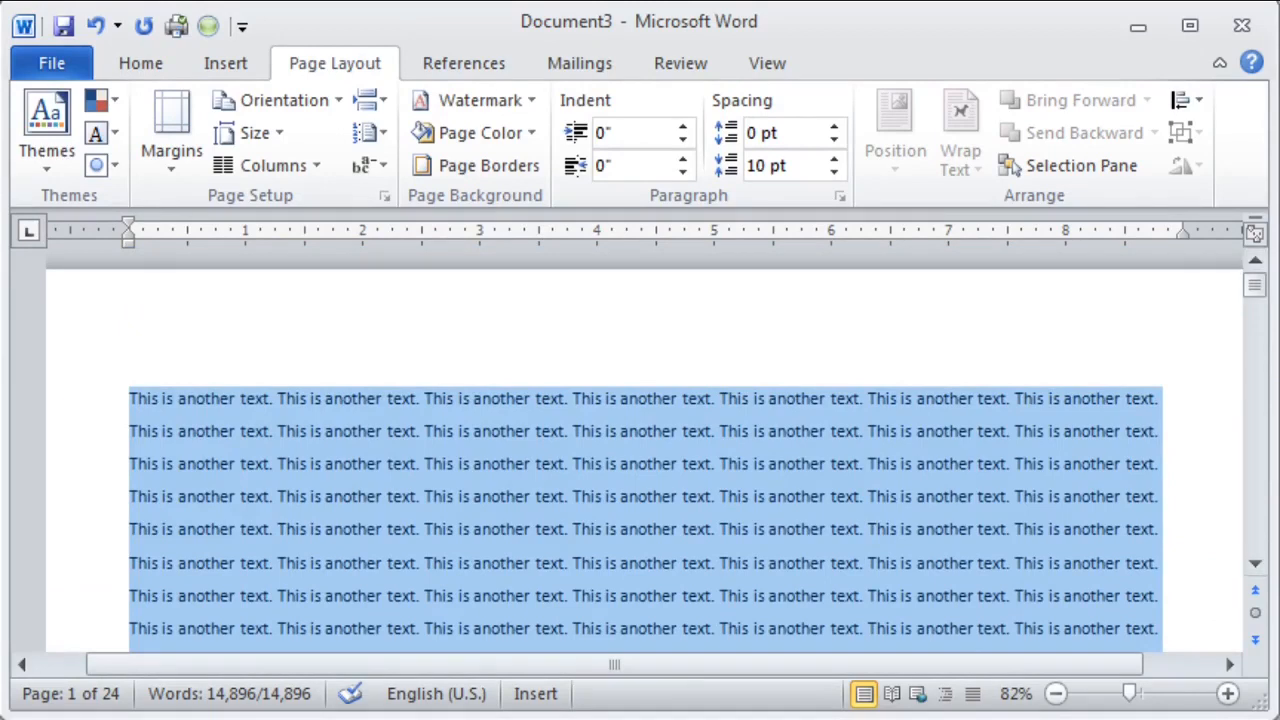
Examine the line spacing and the gaps between paragraphs on pages 1 and 2
{"action": "left_click", "coordinate": [1255, 564]}
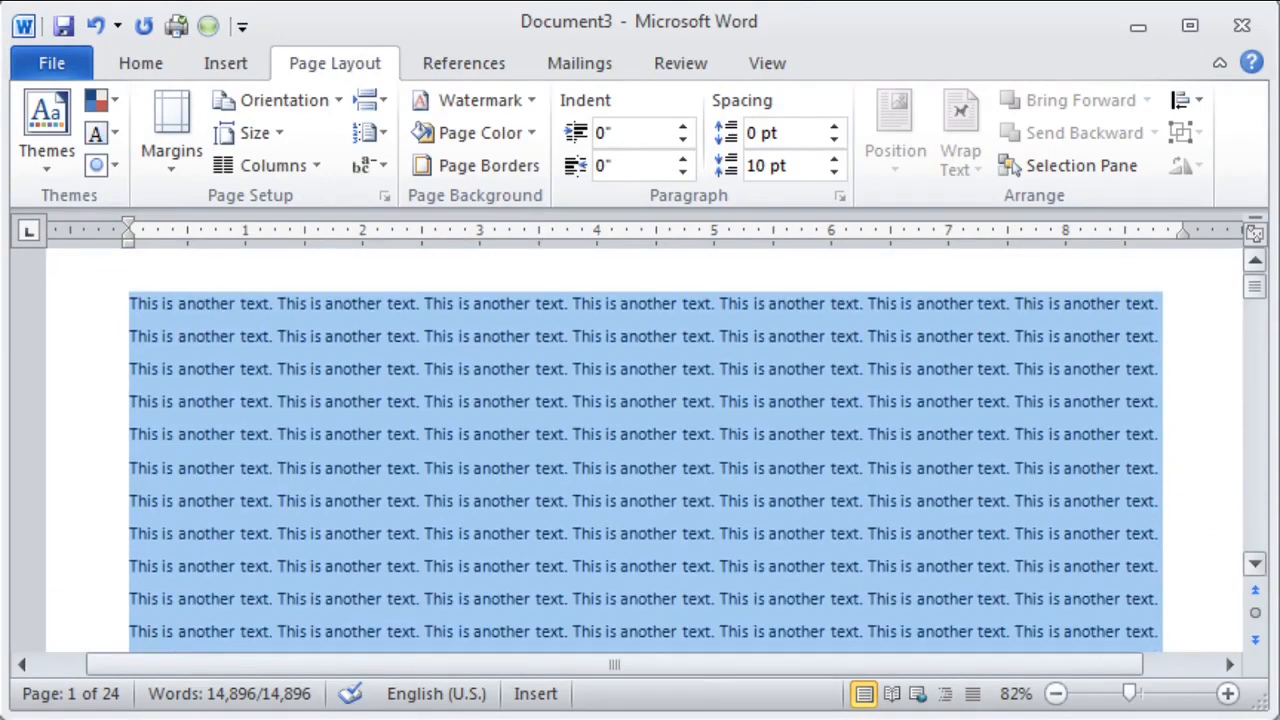
{"action": "left_click", "coordinate": [1255, 564]}
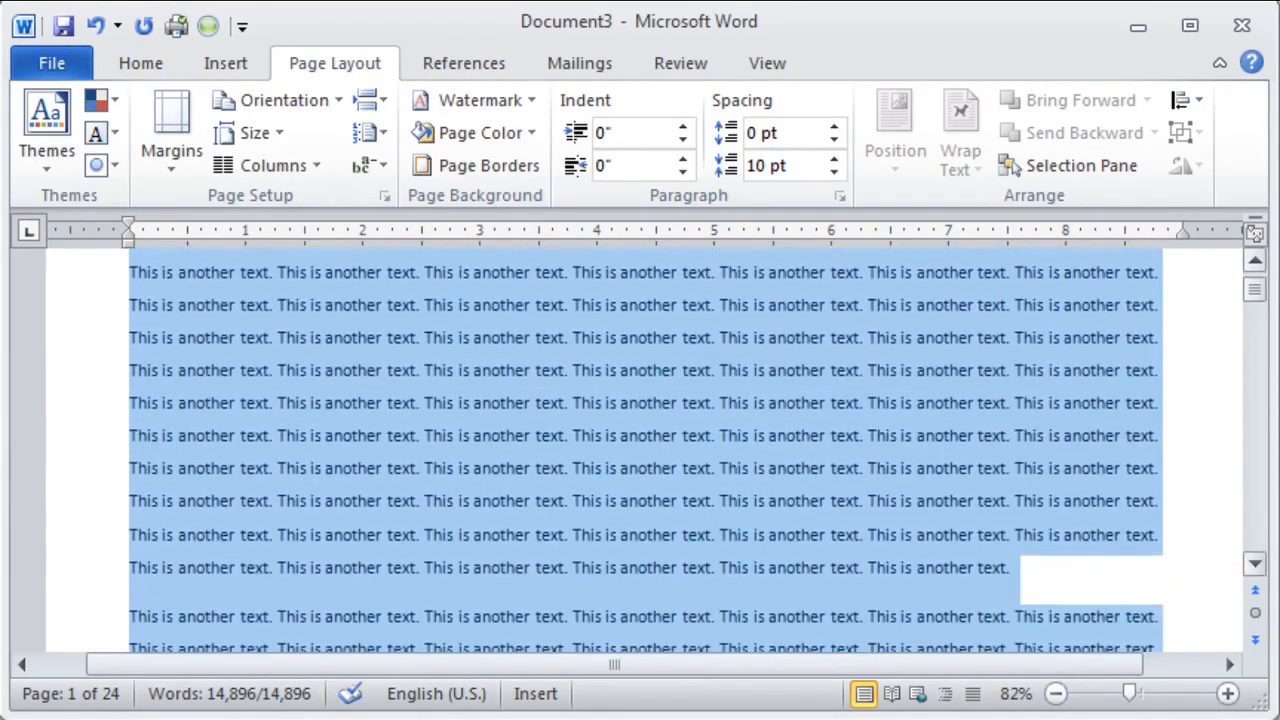
{"action": "left_click", "coordinate": [1255, 564]}
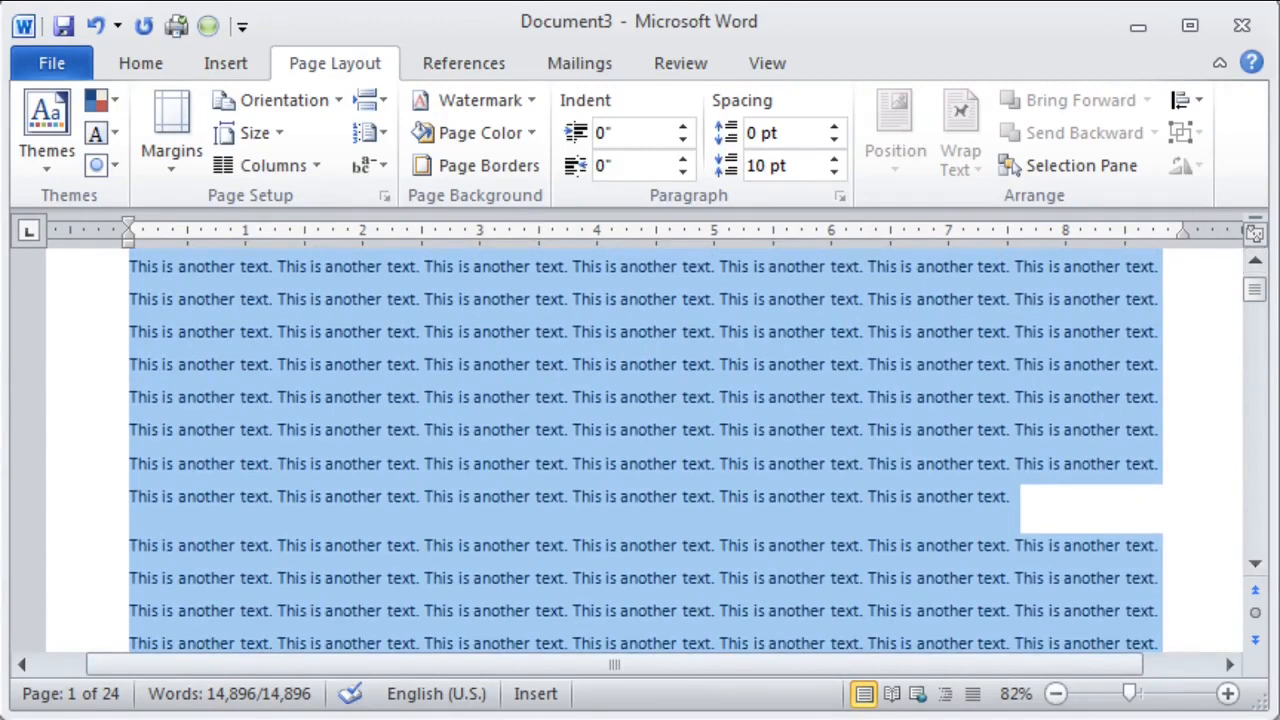
{"action": "left_click", "coordinate": [1014, 497]}
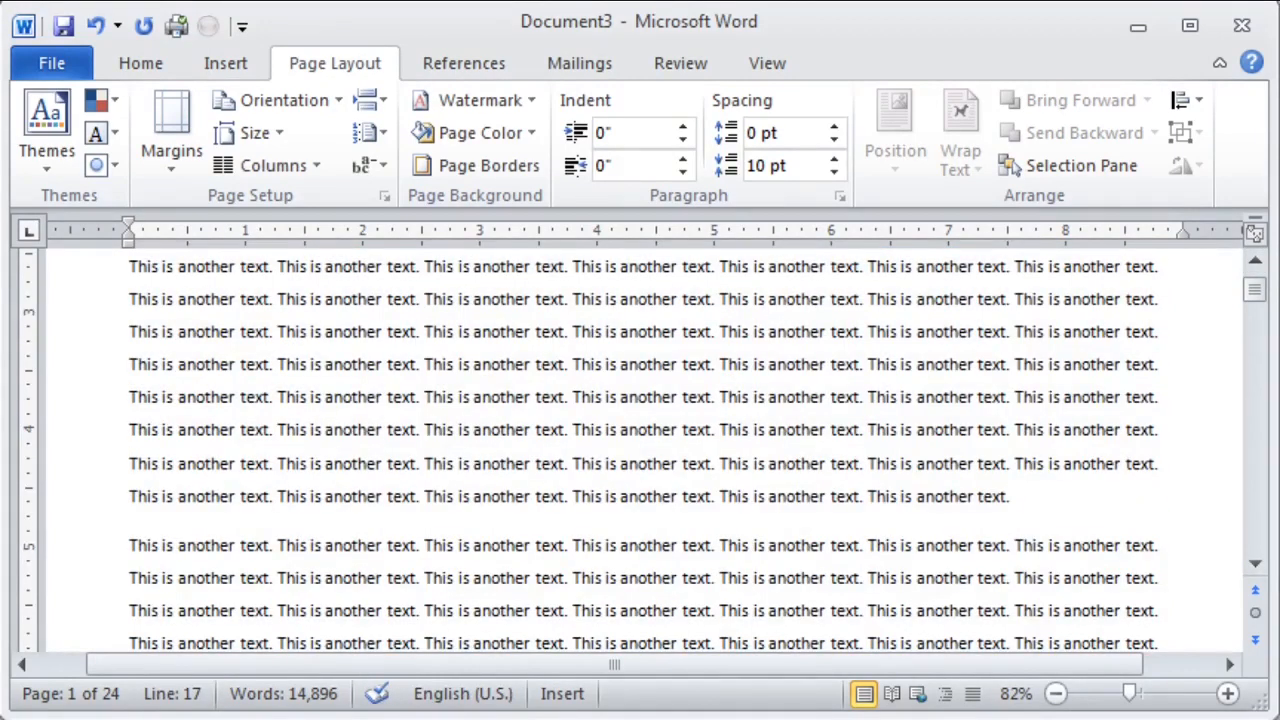
{"action": "double_click", "coordinate": [946, 497]}
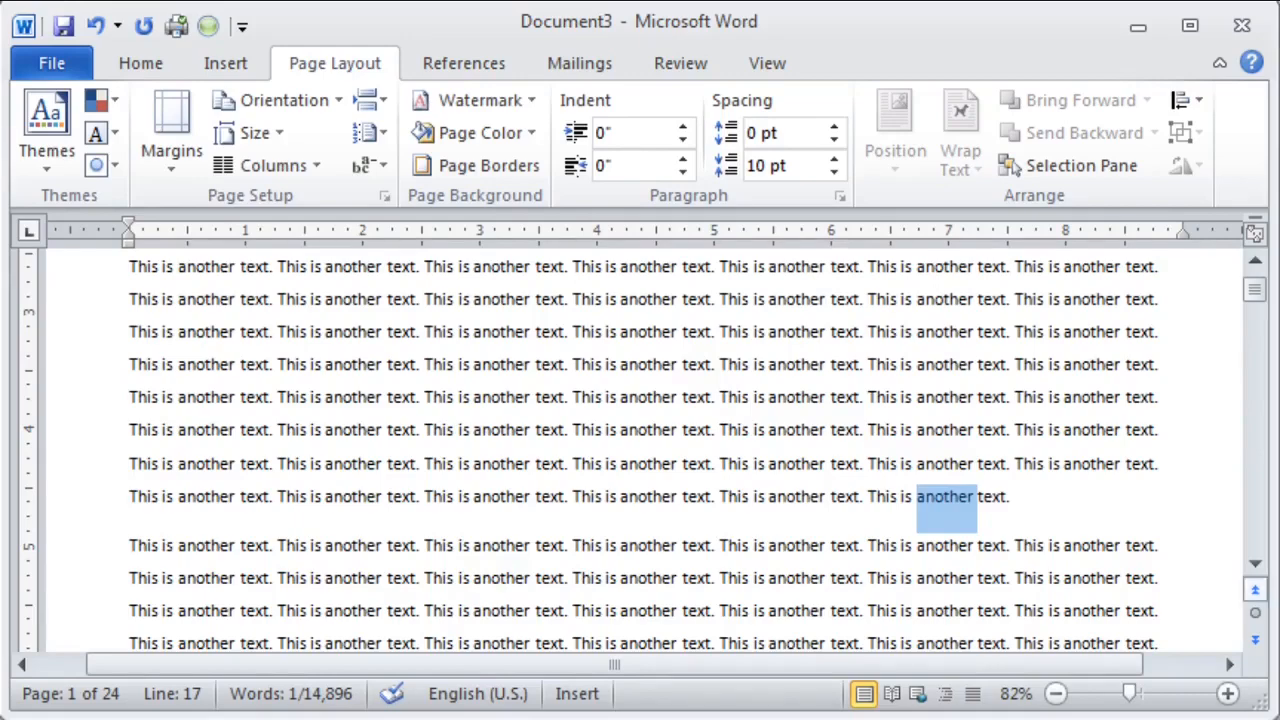
{"action": "left_click", "coordinate": [1255, 564]}
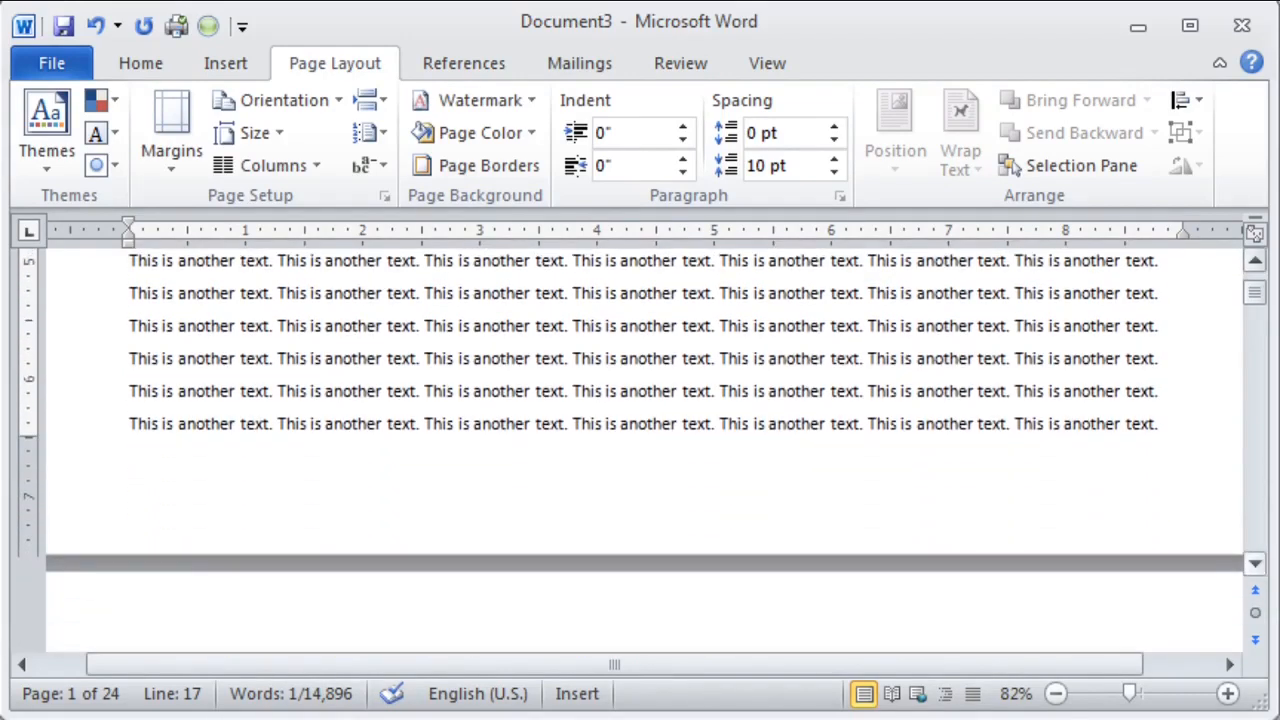
{"action": "left_click", "coordinate": [1255, 564]}
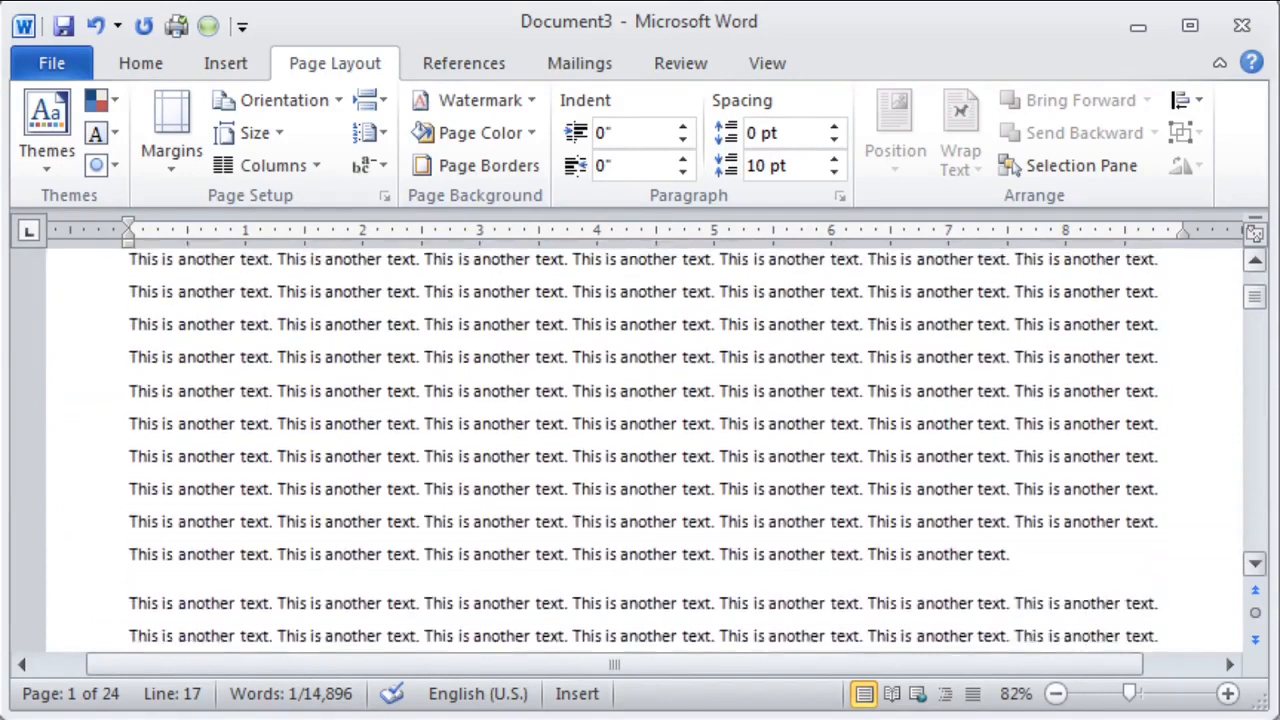
{"action": "double_click", "coordinate": [845, 389]}
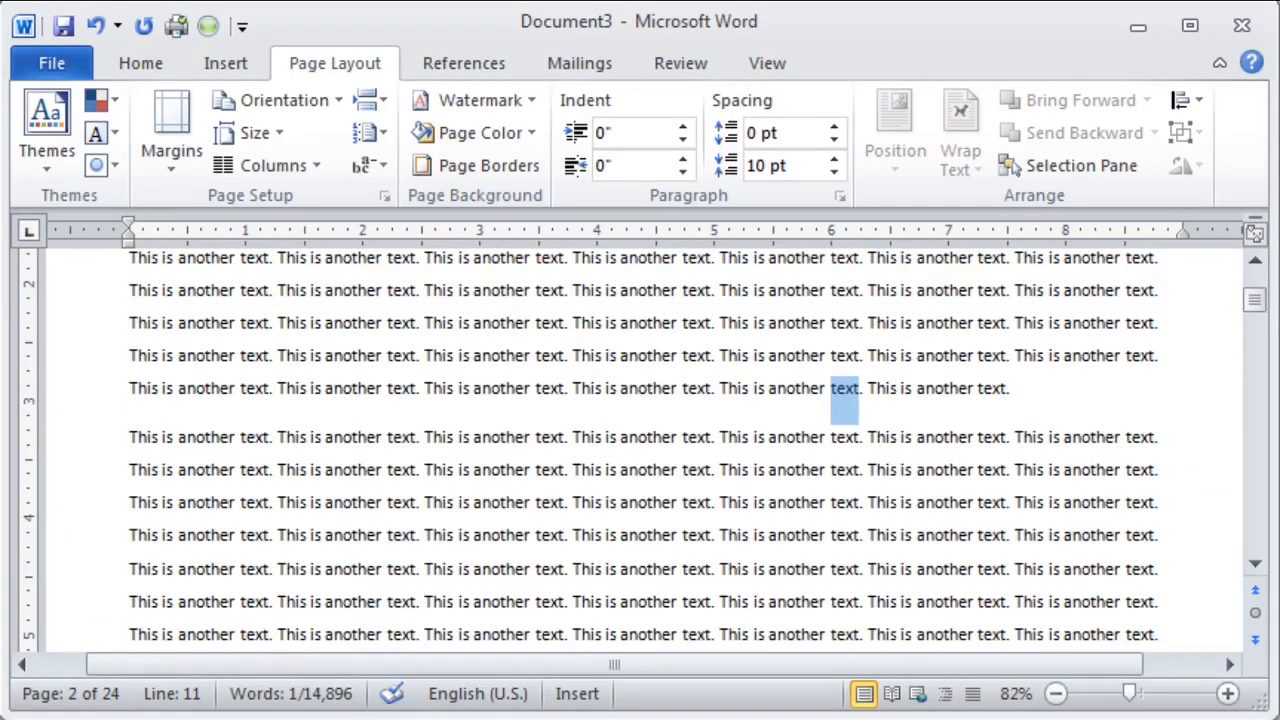
{"action": "left_click", "coordinate": [935, 388]}
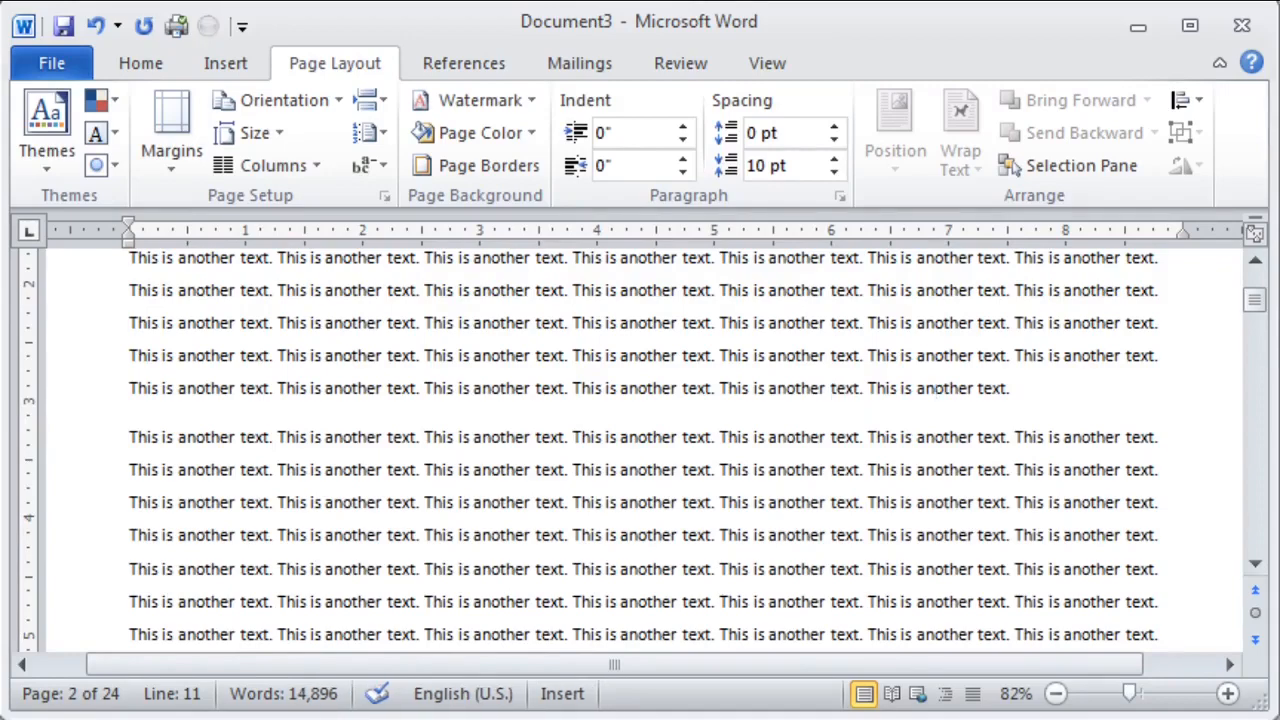
Set the spacing after every paragraph in the document to 18 pt
{"action": "key", "text": "ctrl+a"}
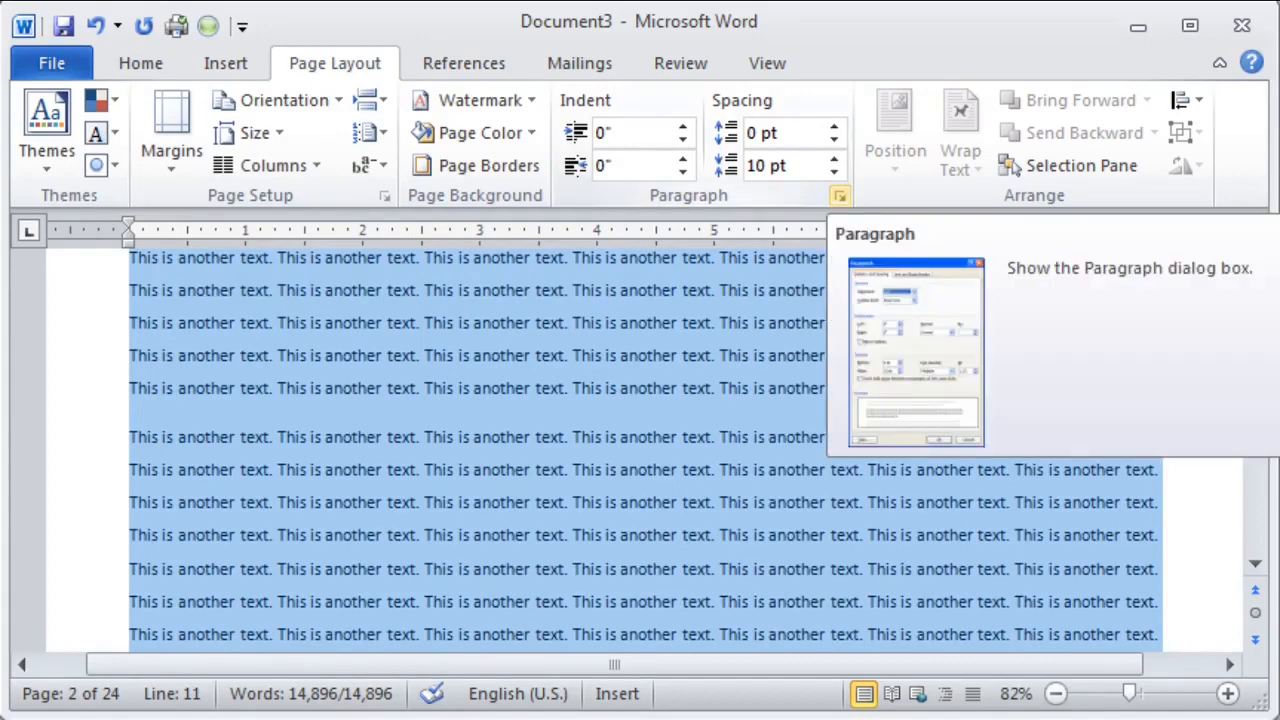
{"action": "left_click", "coordinate": [840, 196]}
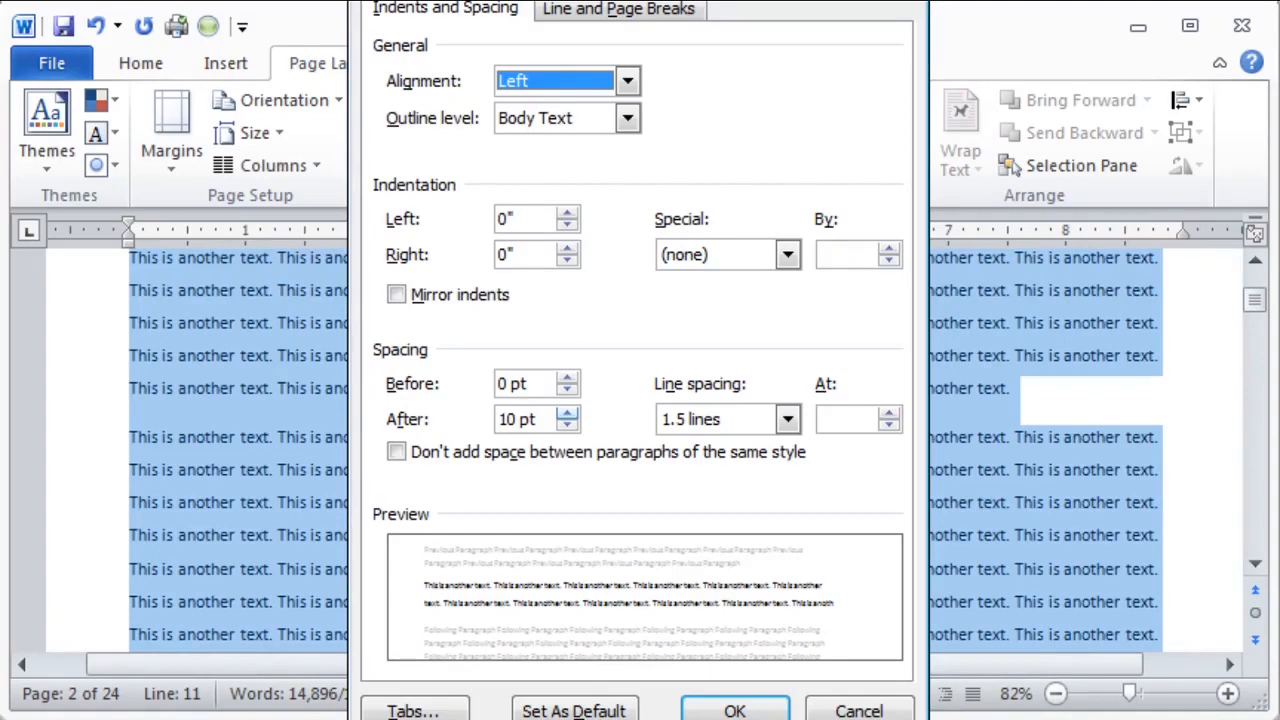
{"action": "left_click", "coordinate": [567, 413]}
{"action": "left_click", "coordinate": [567, 413]}
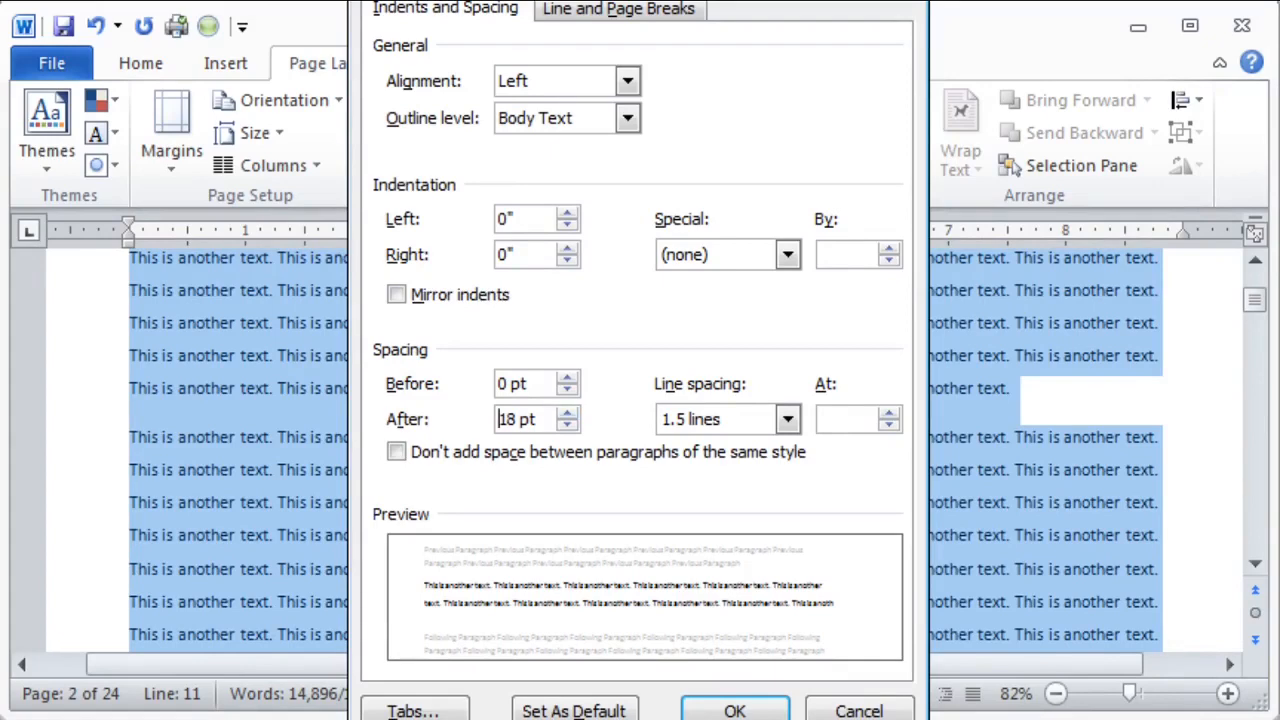
{"action": "left_click", "coordinate": [537, 419]}
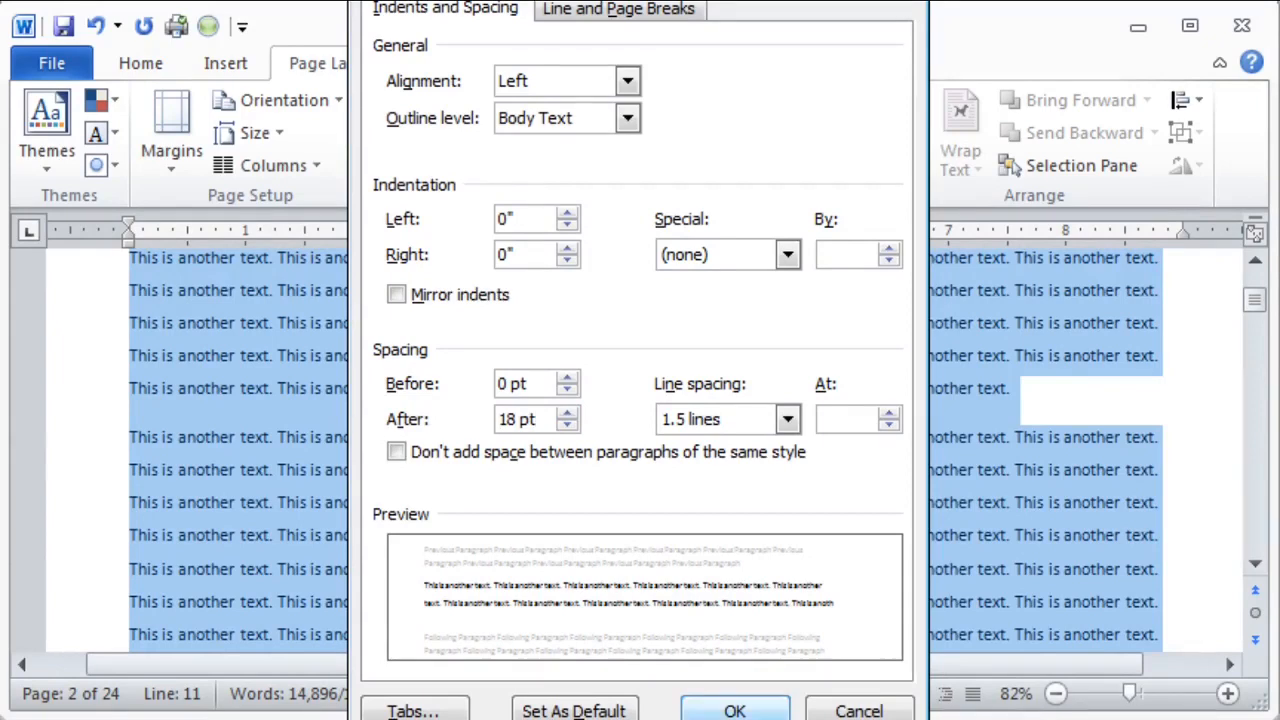
{"action": "key", "text": "Return"}
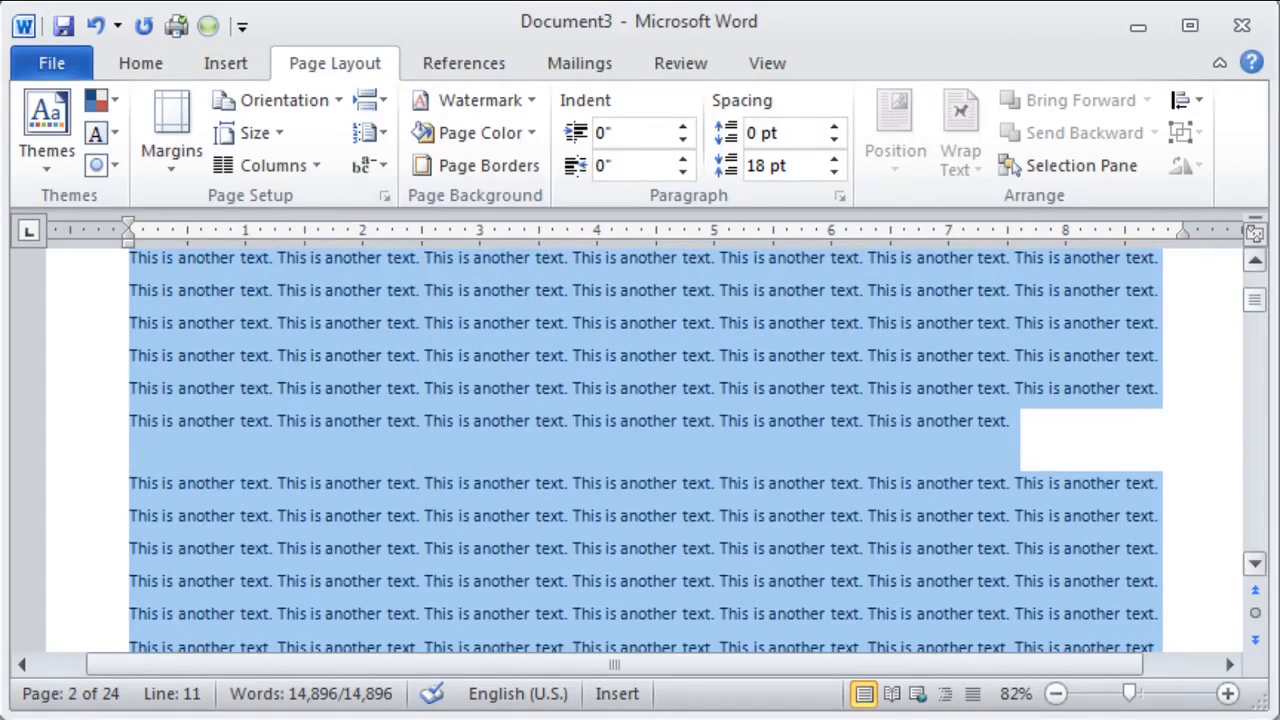
Examine the gaps between paragraphs, going from the later pages back up to the first line of page 1
{"action": "left_click_drag", "start_coordinate": [1255, 300], "coordinate": [1255, 335]}
{"action": "left_click", "coordinate": [1016, 418]}
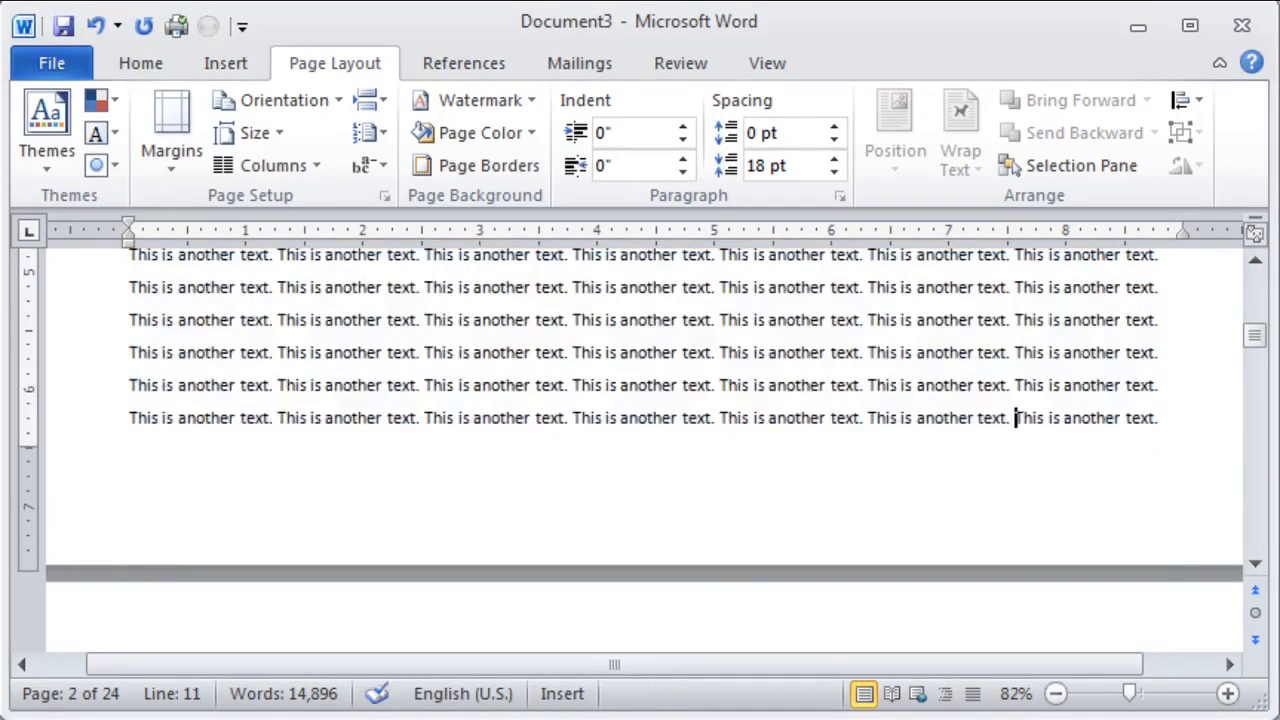
{"action": "key", "text": "Up"}
{"action": "key", "text": "Up"}
{"action": "key", "text": "Up"}
{"action": "key", "text": "Up"}
{"action": "key", "text": "Up"}
{"action": "key", "text": "Up"}
{"action": "key", "text": "Up"}
{"action": "key", "text": "Up"}
{"action": "key", "text": "Up"}
{"action": "key", "text": "Up"}
{"action": "key", "text": "Up"}
{"action": "key", "text": "Up"}
{"action": "key", "text": "Up"}
{"action": "key", "text": "Up"}
{"action": "key", "text": "Up"}
{"action": "key", "text": "Up"}
{"action": "key", "text": "Up"}
{"action": "key", "text": "Up"}
{"action": "key", "text": "Up"}
{"action": "key", "text": "Up"}
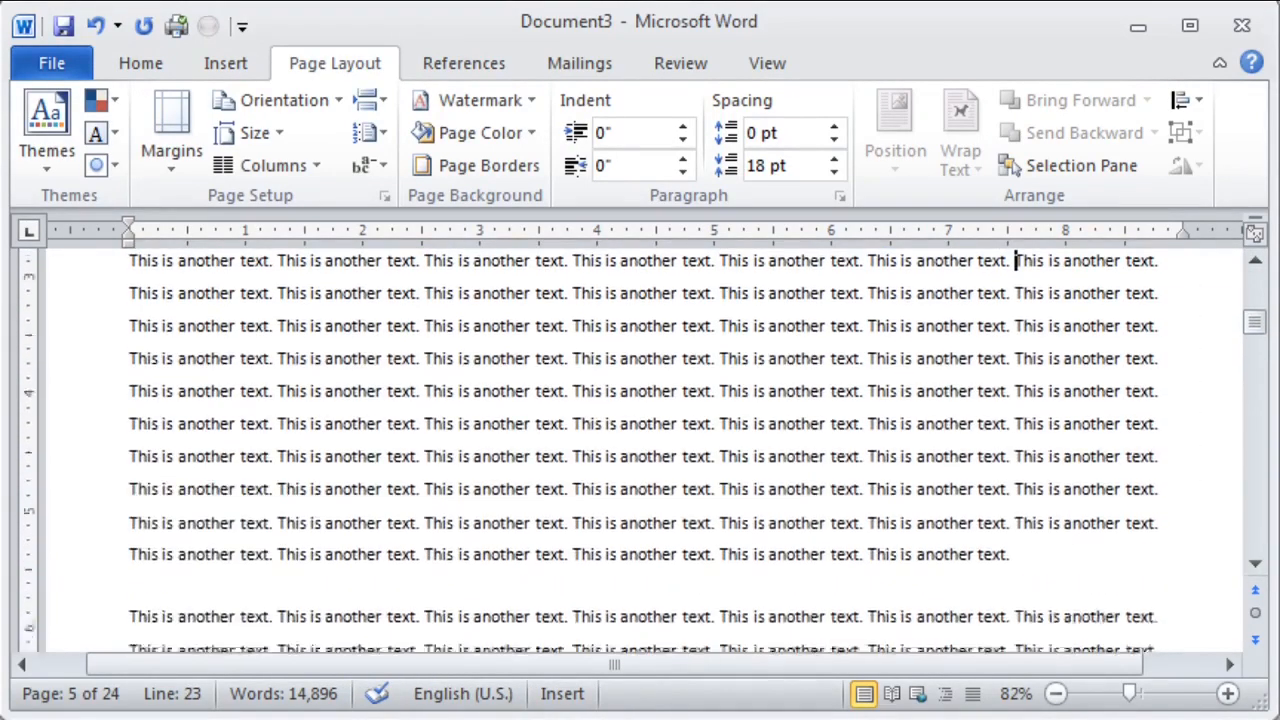
{"action": "key", "text": "Up"}
{"action": "key", "text": "Up"}
{"action": "key", "text": "Up"}
{"action": "key", "text": "Up"}
{"action": "key", "text": "Up"}
{"action": "key", "text": "Up"}
{"action": "key", "text": "Up"}
{"action": "key", "text": "Up"}
{"action": "key", "text": "Up"}
{"action": "key", "text": "Up"}
{"action": "key", "text": "Up"}
{"action": "key", "text": "Up"}
{"action": "key", "text": "Up"}
{"action": "key", "text": "Up"}
{"action": "key", "text": "Up"}
{"action": "key", "text": "Up"}
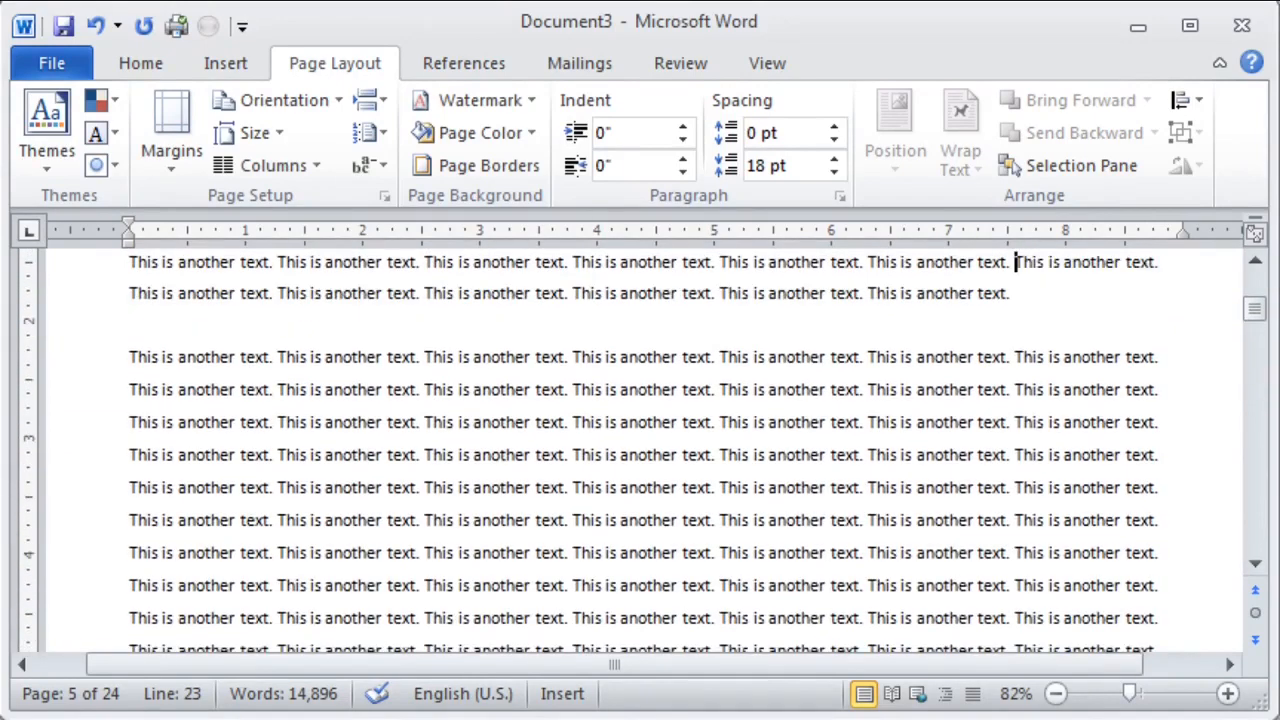
{"action": "key", "text": "Down"}
{"action": "key", "text": "Down"}
{"action": "key", "text": "Up"}
{"action": "key", "text": "Up"}
{"action": "key", "text": "Up"}
{"action": "key", "text": "Up"}
{"action": "key", "text": "Up"}
{"action": "key", "text": "Up"}
{"action": "key", "text": "Up"}
{"action": "key", "text": "Up"}
{"action": "key", "text": "Up"}
{"action": "key", "text": "Up"}
{"action": "key", "text": "Up"}
{"action": "key", "text": "Up"}
{"action": "key", "text": "Up"}
{"action": "key", "text": "Up"}
{"action": "key", "text": "Up"}
{"action": "key", "text": "Up"}
{"action": "key", "text": "Up"}
{"action": "key", "text": "Up"}
{"action": "key", "text": "Up"}
{"action": "key", "text": "Up"}
{"action": "key", "text": "Up"}
{"action": "key", "text": "Up"}
{"action": "key", "text": "Down"}
{"action": "key", "text": "Down"}
{"action": "key", "text": "Down"}
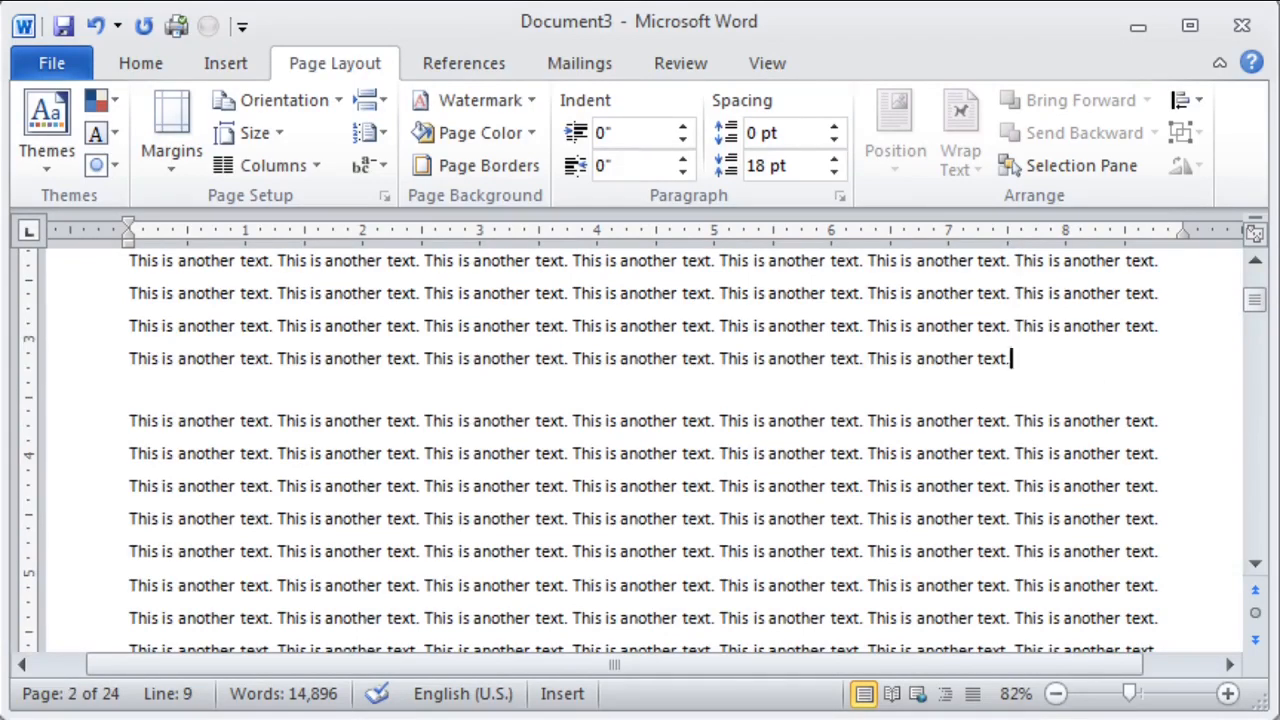
{"action": "key", "text": "Down"}
{"action": "key", "text": "Up"}
{"action": "key", "text": "Up"}
{"action": "key", "text": "Up"}
{"action": "key", "text": "Up"}
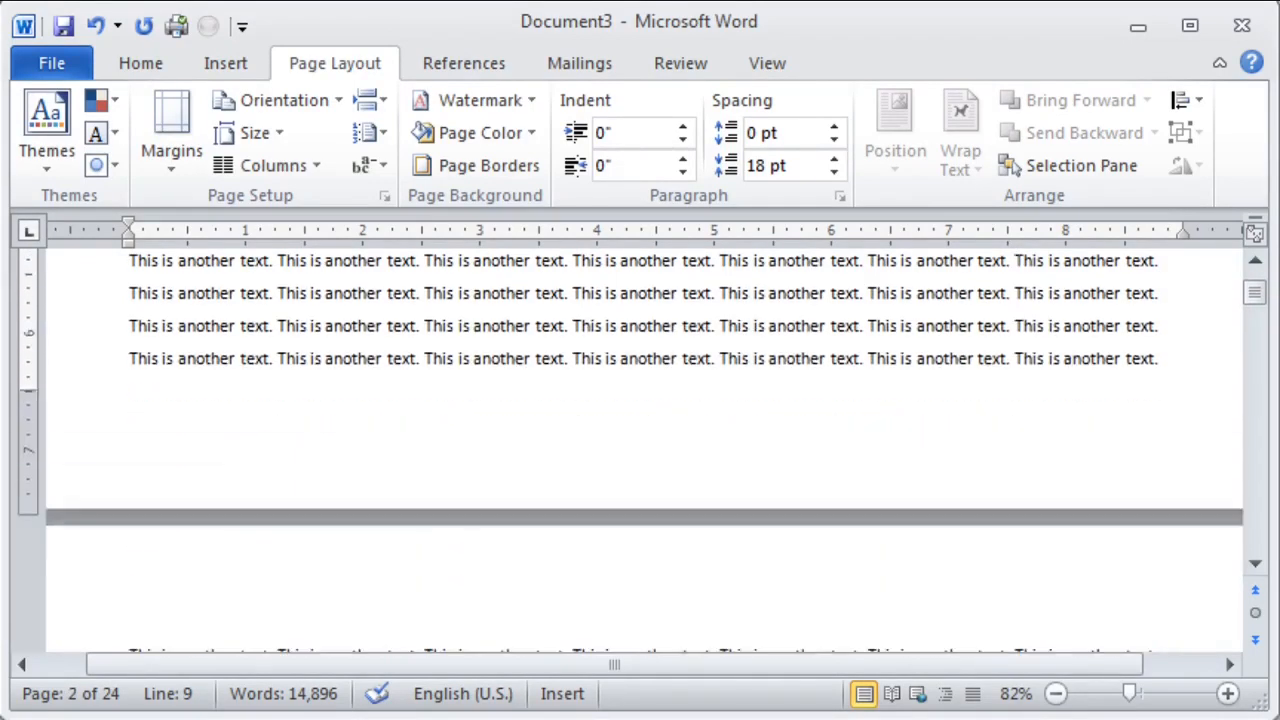
{"action": "key", "text": "Up"}
{"action": "key", "text": "Up"}
{"action": "key", "text": "Up"}
{"action": "key", "text": "Up"}
{"action": "key", "text": "Up"}
{"action": "key", "text": "Up"}
{"action": "key", "text": "Up"}
{"action": "key", "text": "Up"}
{"action": "key", "text": "Up"}
{"action": "key", "text": "Up"}
{"action": "key", "text": "Up"}
{"action": "key", "text": "Up"}
{"action": "key", "text": "Up"}
{"action": "key", "text": "Up"}
{"action": "key", "text": "Up"}
{"action": "key", "text": "Up"}
{"action": "key", "text": "Up"}
{"action": "key", "text": "Up"}
{"action": "key", "text": "Up"}
{"action": "key", "text": "Up"}
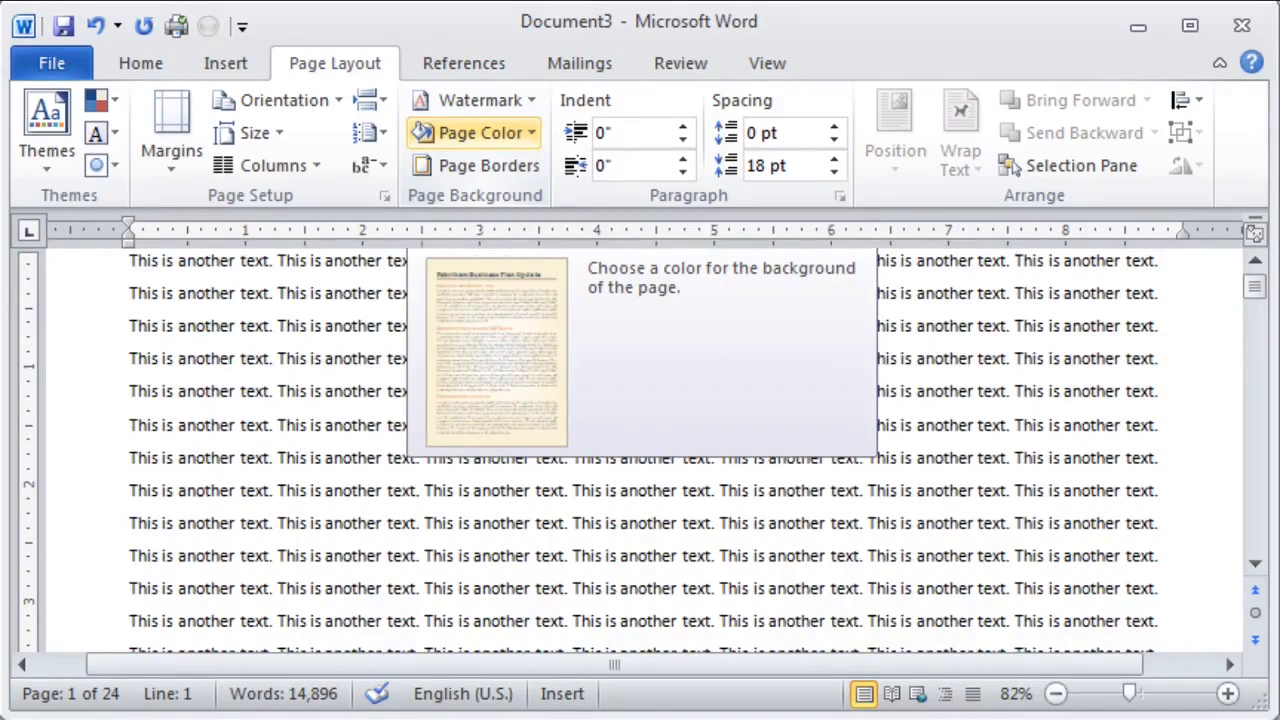
Apply a light olive green theme color as the page background and check it on page 2
{"action": "left_click", "coordinate": [470, 133]}
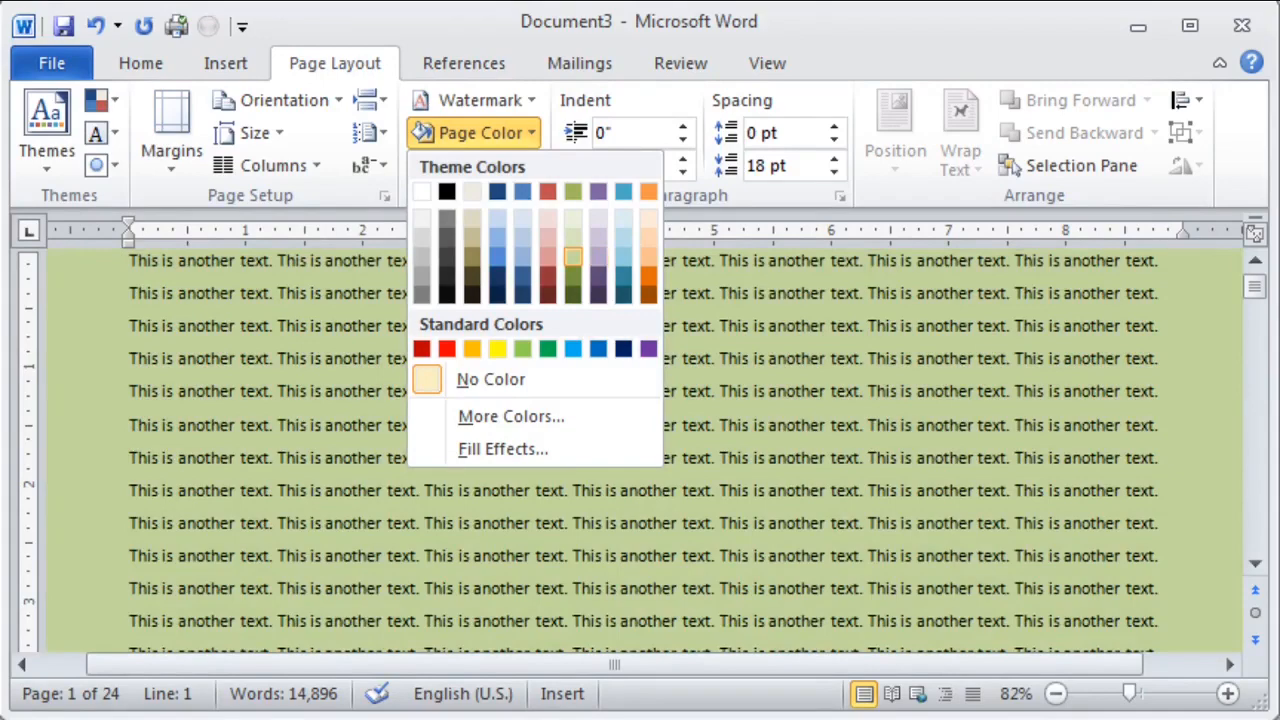
{"action": "left_click", "coordinate": [572, 257]}
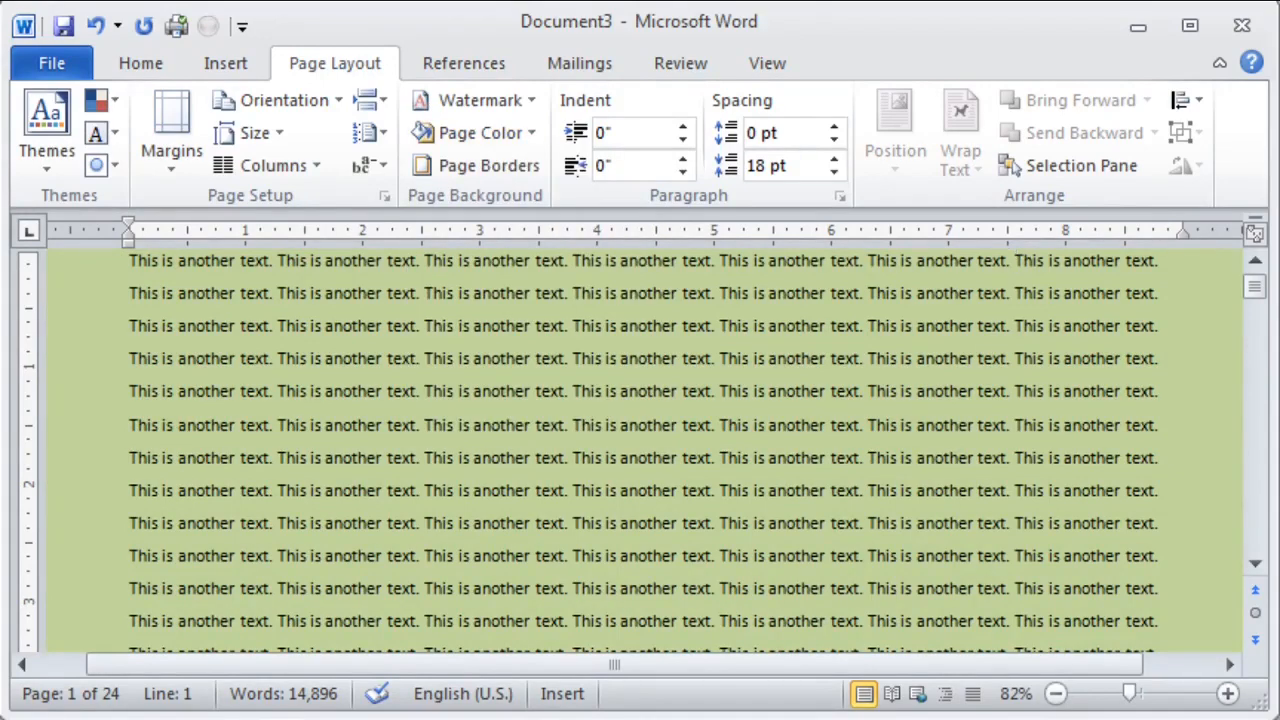
{"action": "mouse_move", "coordinate": [1254, 286]}
{"action": "left_mouse_down"}
{"action": "mouse_move", "coordinate": [1254, 528]}
{"action": "mouse_move", "coordinate": [1254, 284]}
{"action": "mouse_move", "coordinate": [1254, 296]}
{"action": "left_mouse_up"}
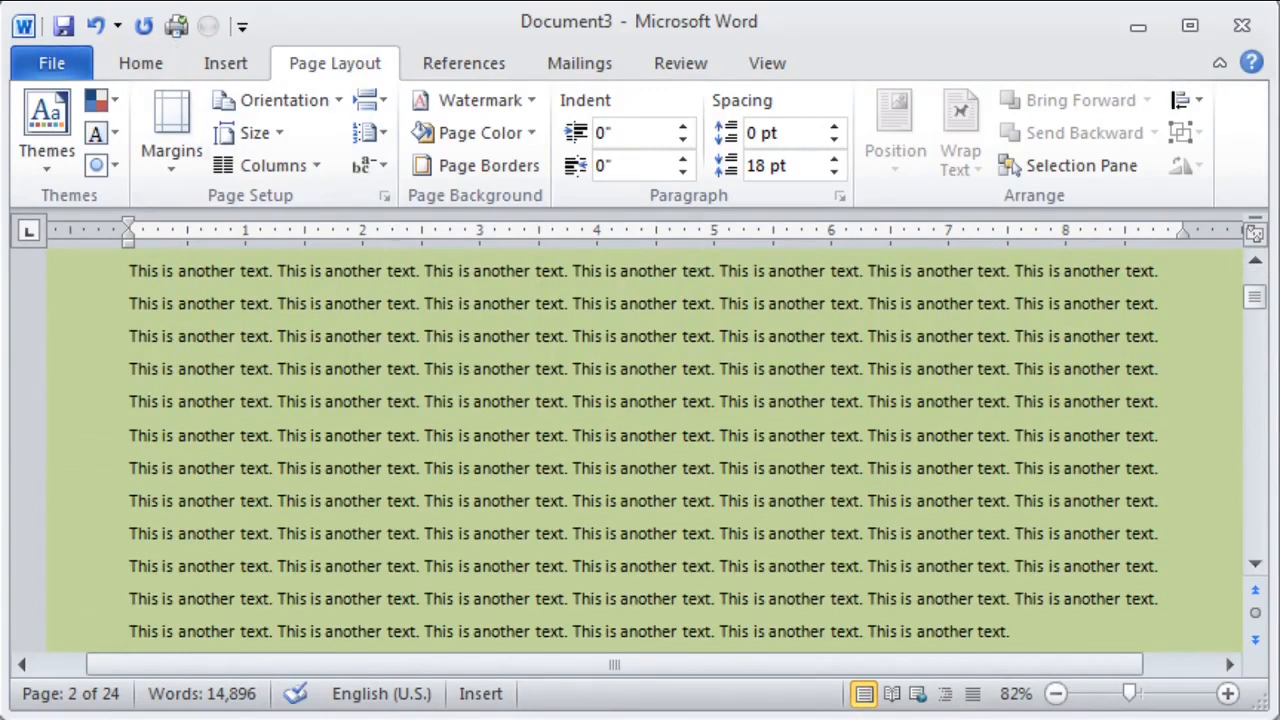
Check in the print preview whether the page background color is printed, then return to the document
{"action": "left_click", "coordinate": [52, 63]}
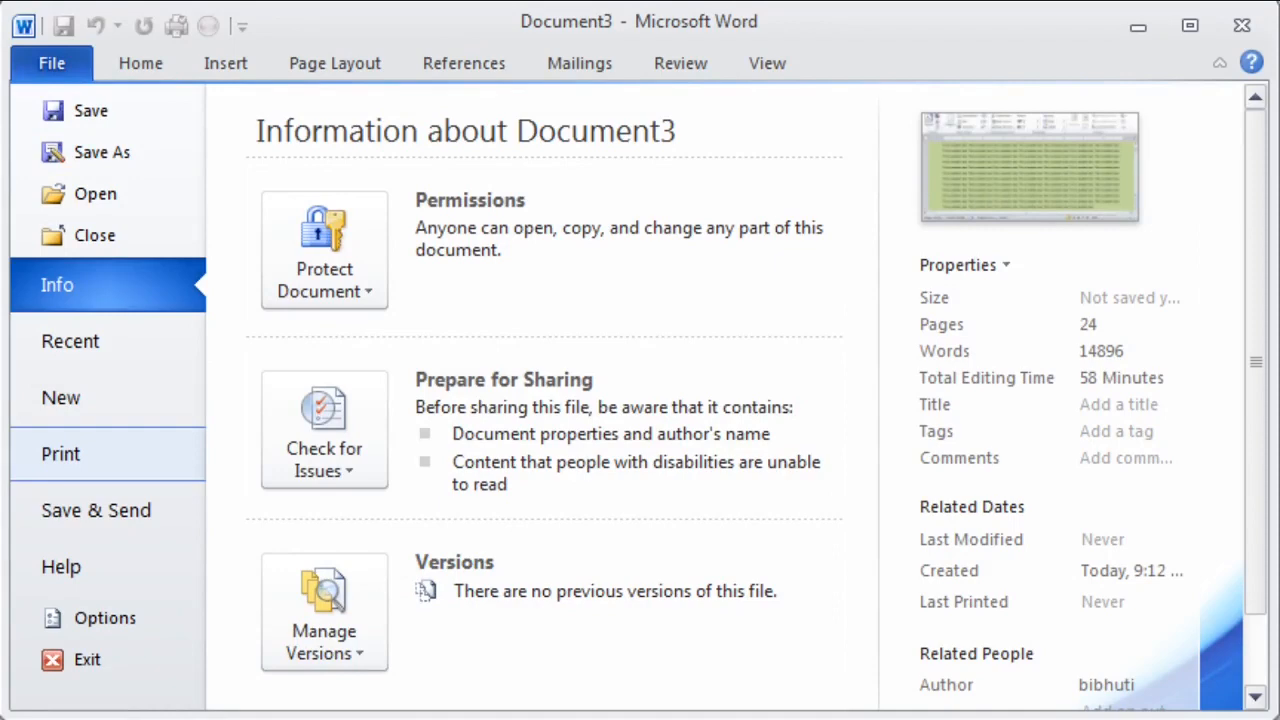
{"action": "left_click", "coordinate": [60, 454]}
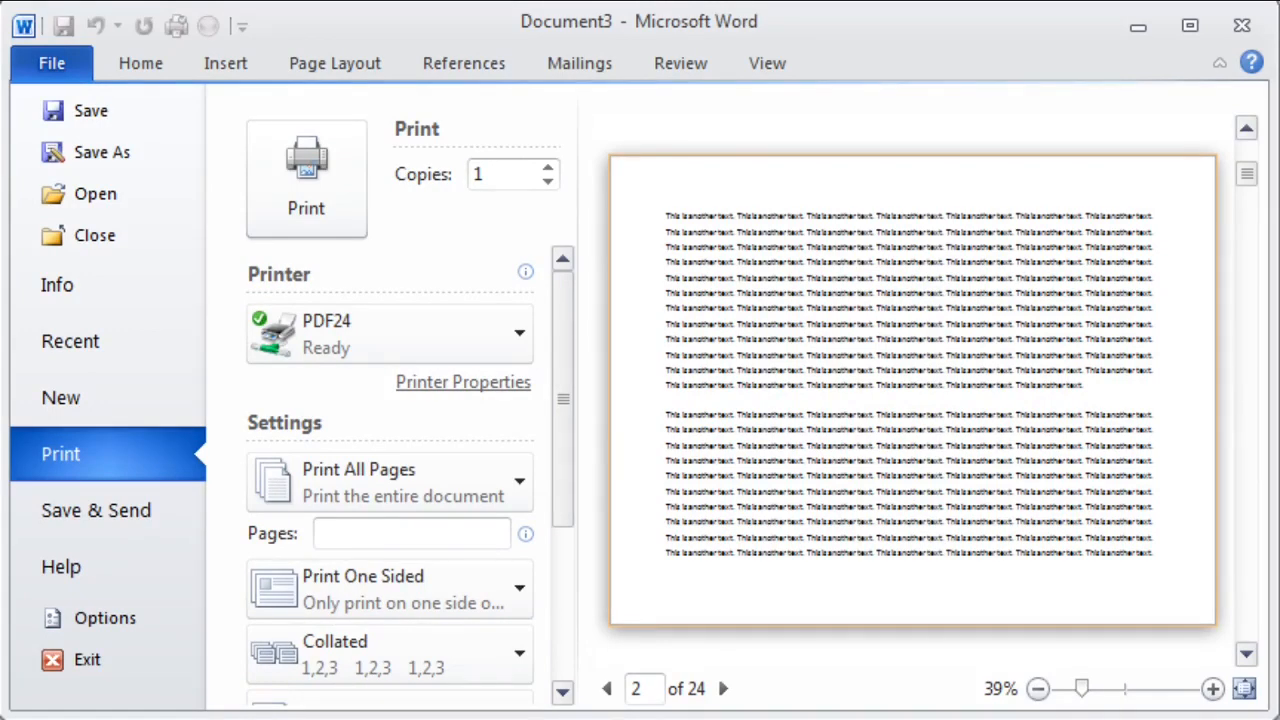
{"action": "key", "text": "Escape"}
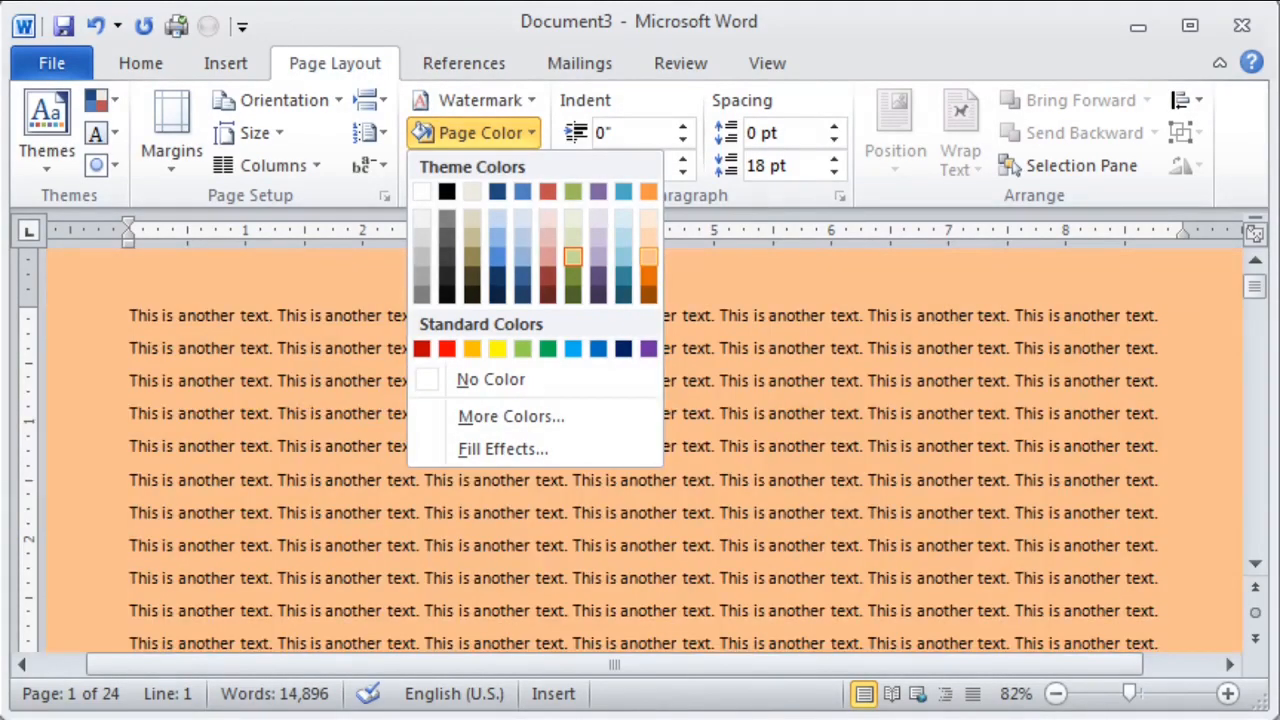
Change the page background to the light orange theme color
{"action": "left_click", "coordinate": [648, 257]}
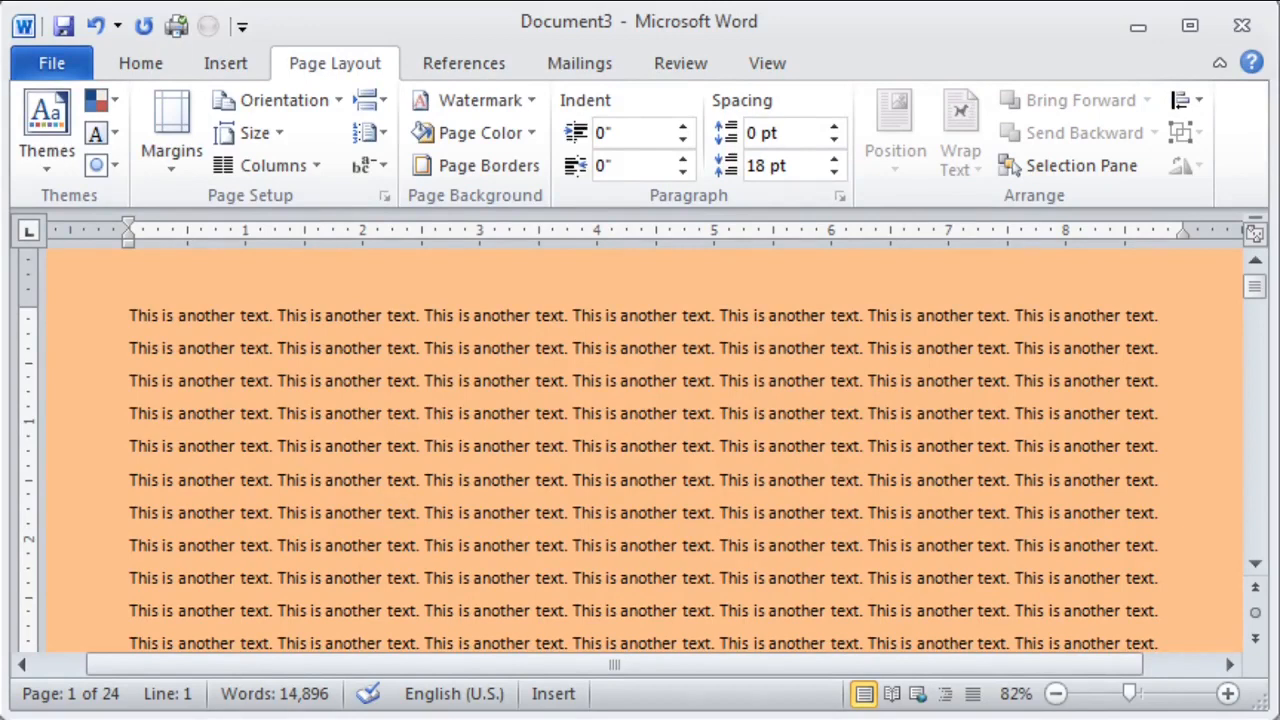
Highlight the second sentence on the fifth line of page 1 in Bright Green
{"action": "left_click", "coordinate": [140, 63]}
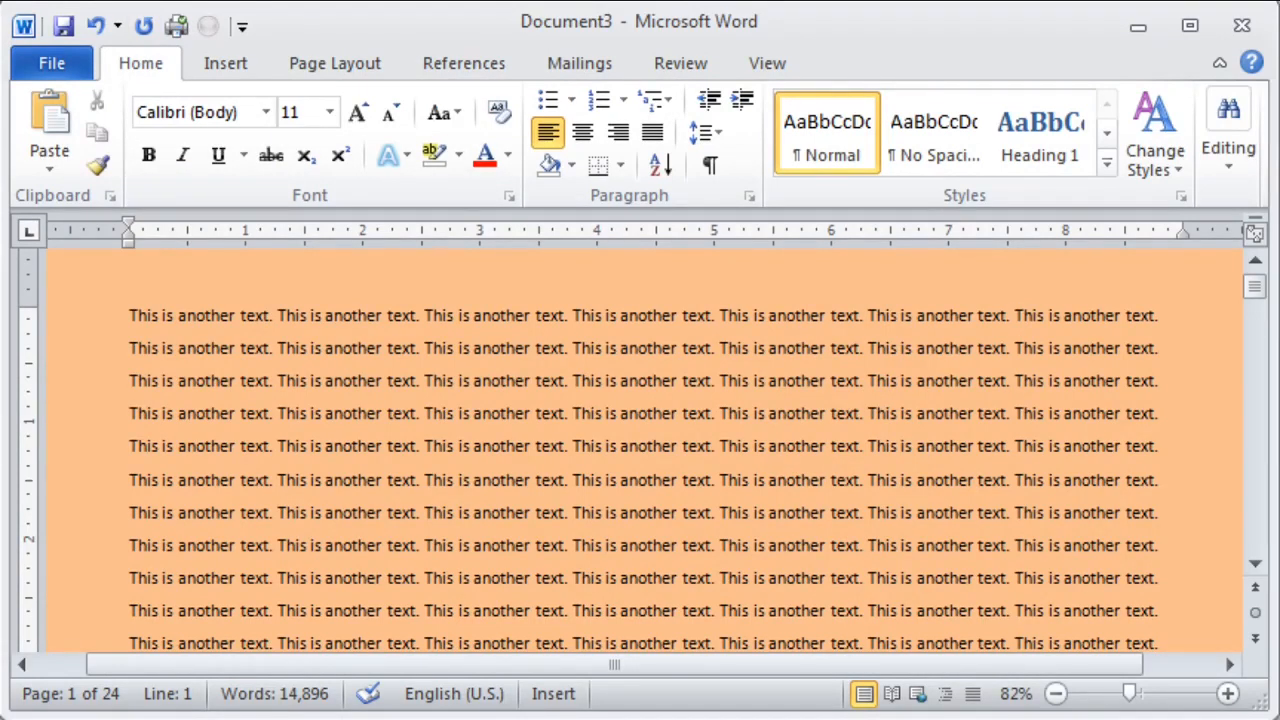
{"action": "left_click_drag", "start_coordinate": [287, 446], "coordinate": [419, 446]}
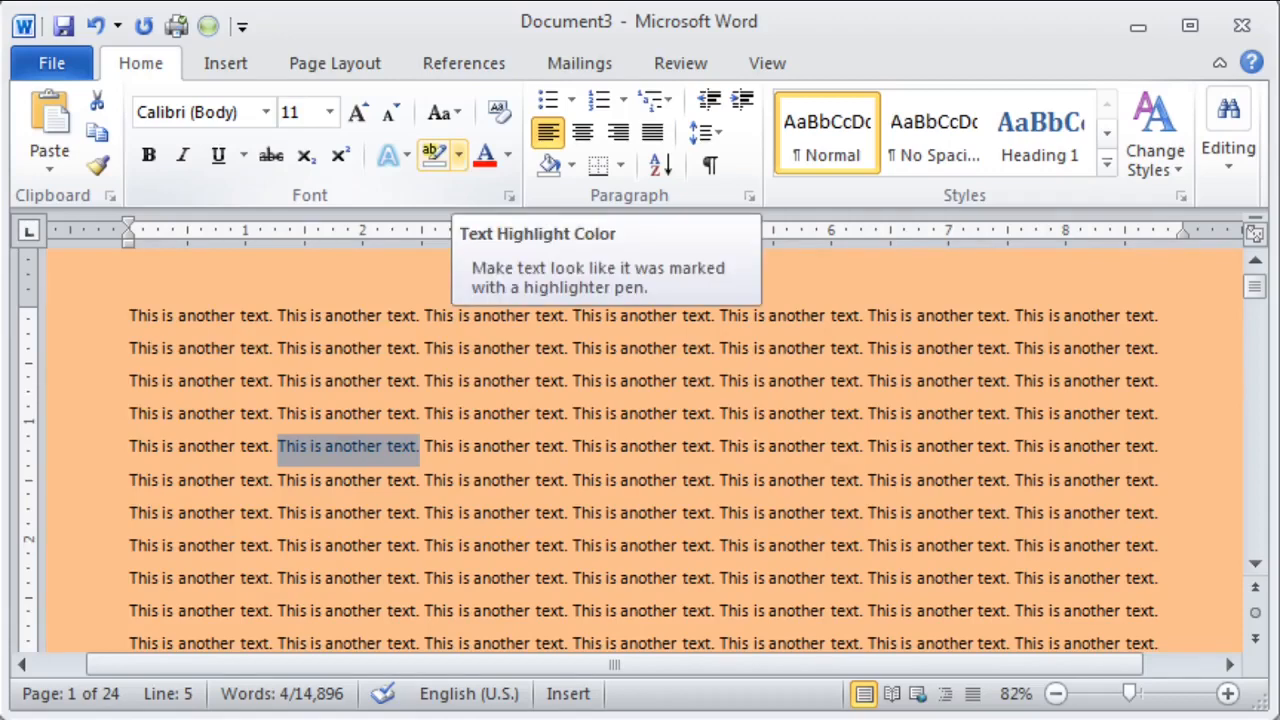
{"action": "left_click", "coordinate": [458, 153]}
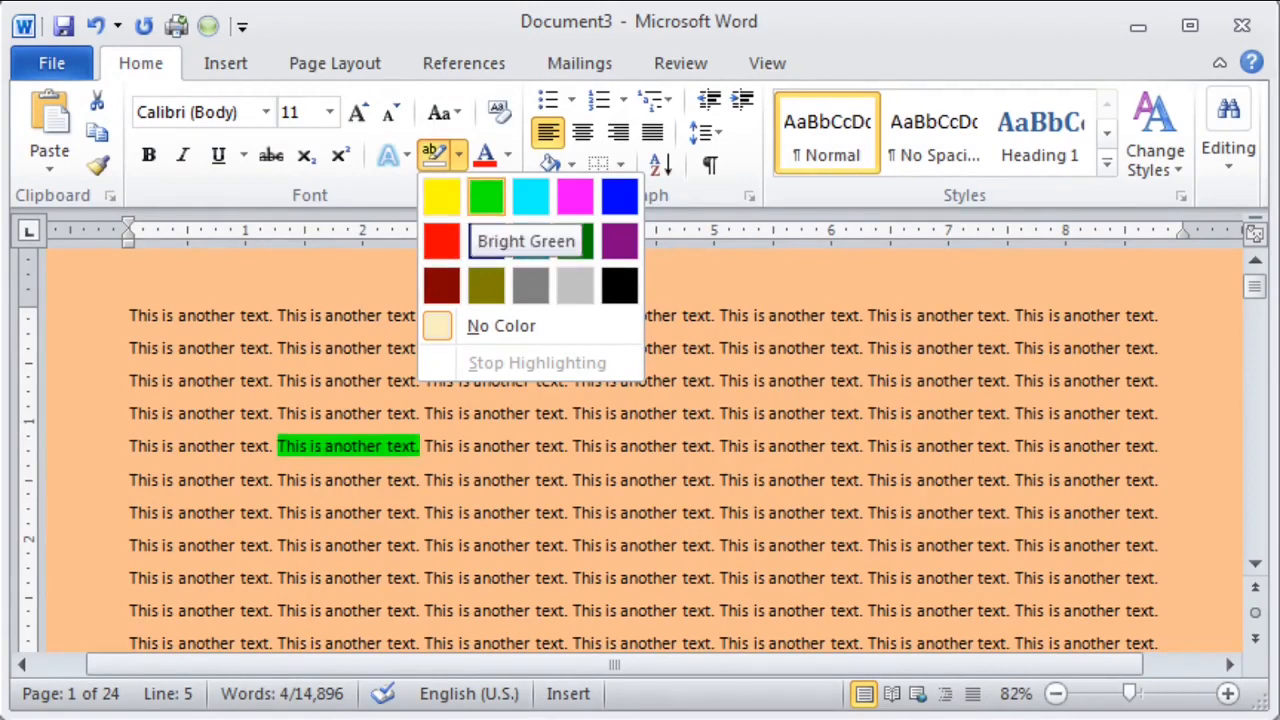
{"action": "left_click", "coordinate": [486, 196]}
{"action": "key", "text": "Right"}
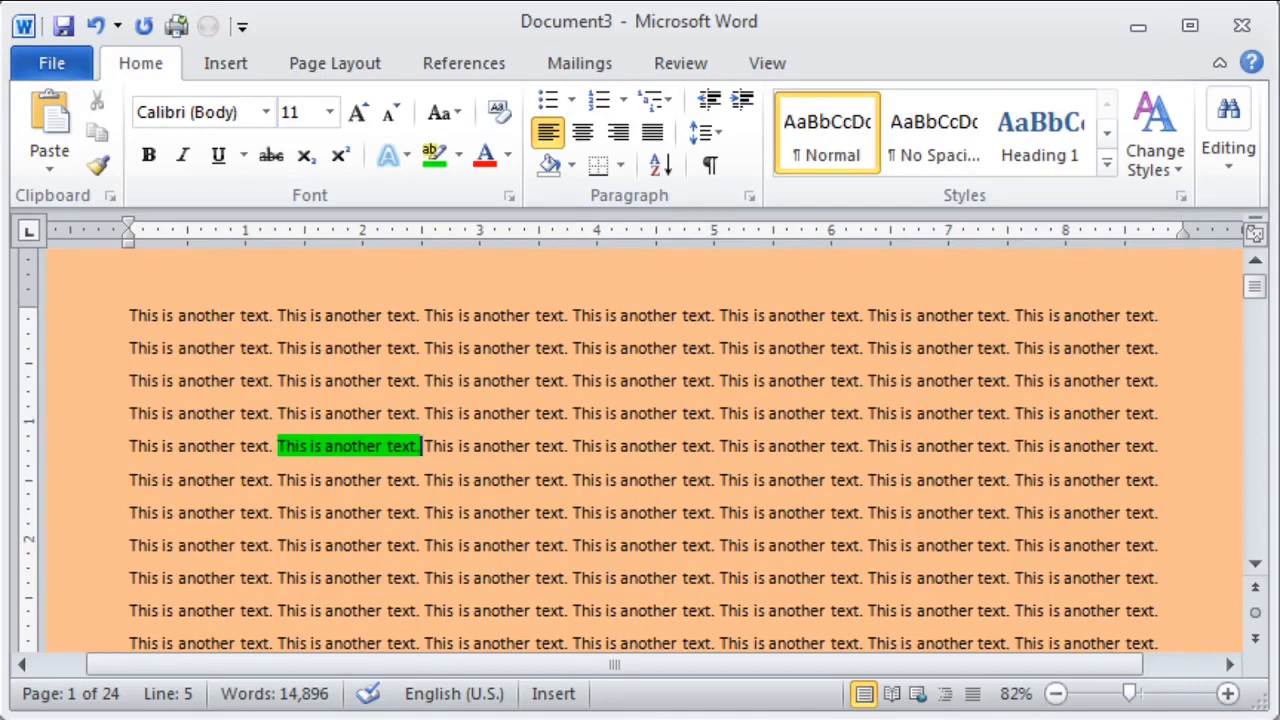
Remove the highlight color from the second sentence on the fifth line
{"action": "left_click_drag", "start_coordinate": [274, 446], "coordinate": [422, 447]}
{"action": "left_click", "coordinate": [286, 447]}
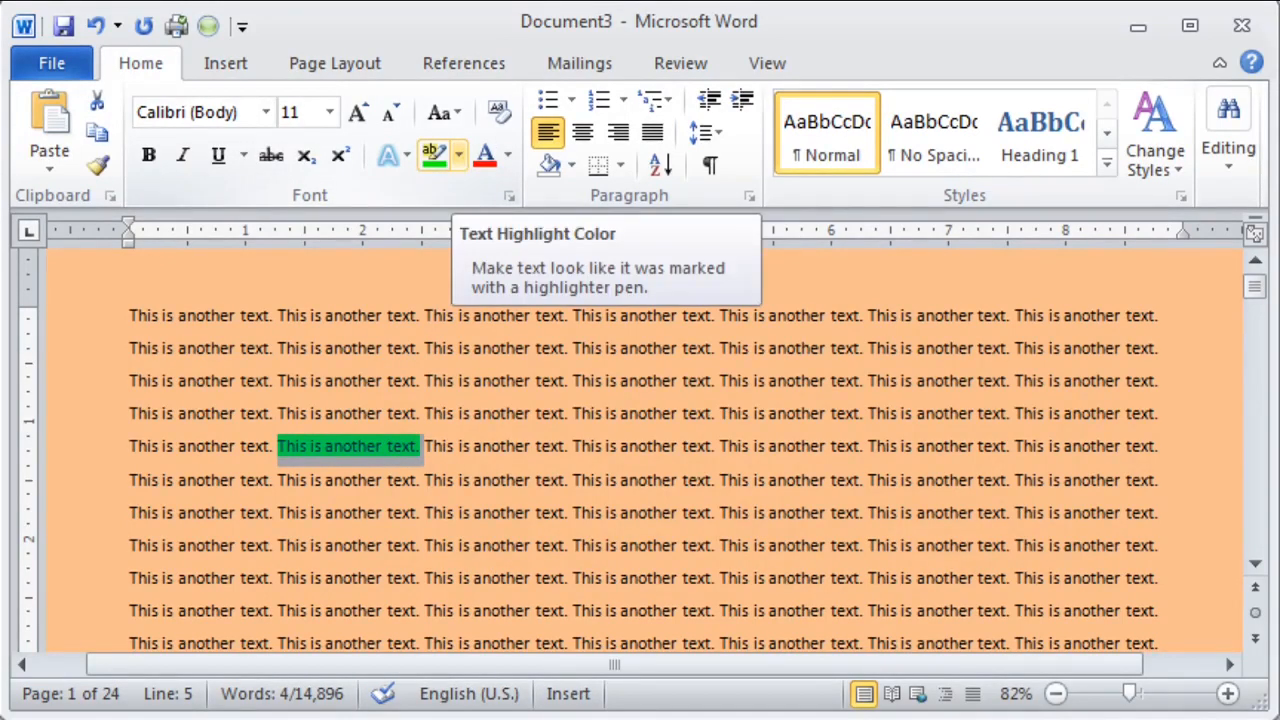
{"action": "left_click", "coordinate": [458, 153]}
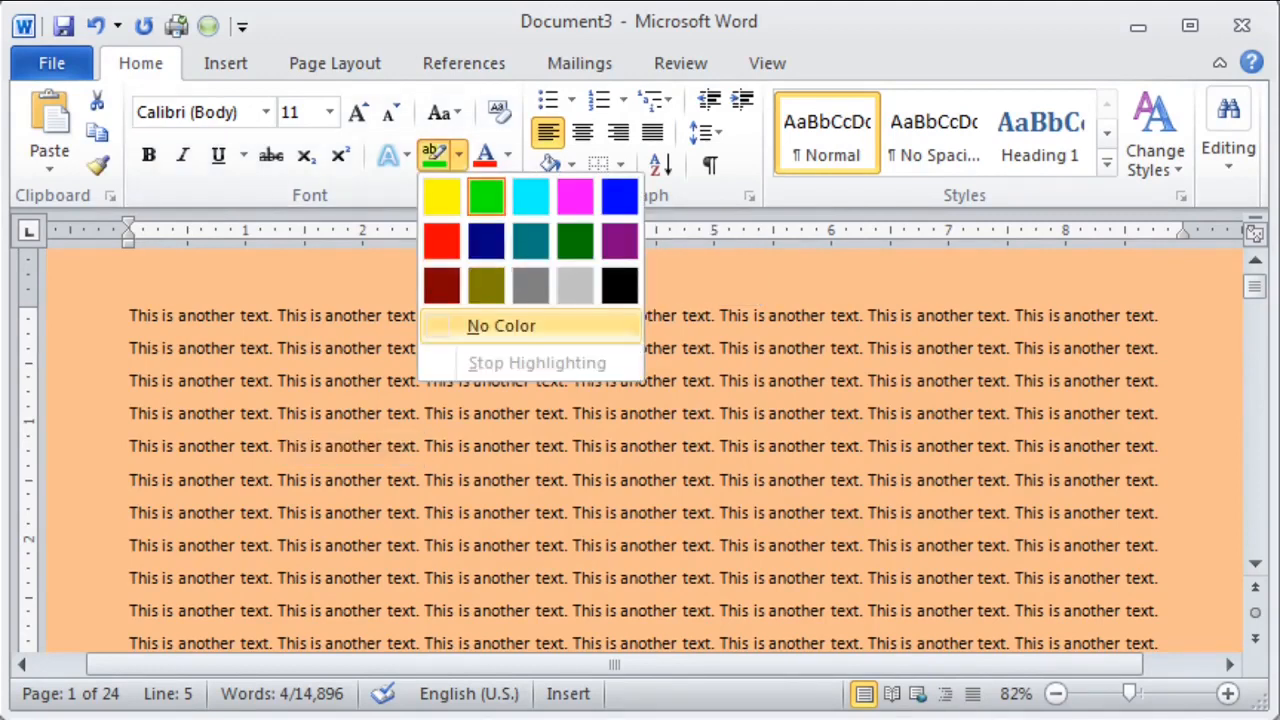
{"action": "left_click", "coordinate": [494, 327]}
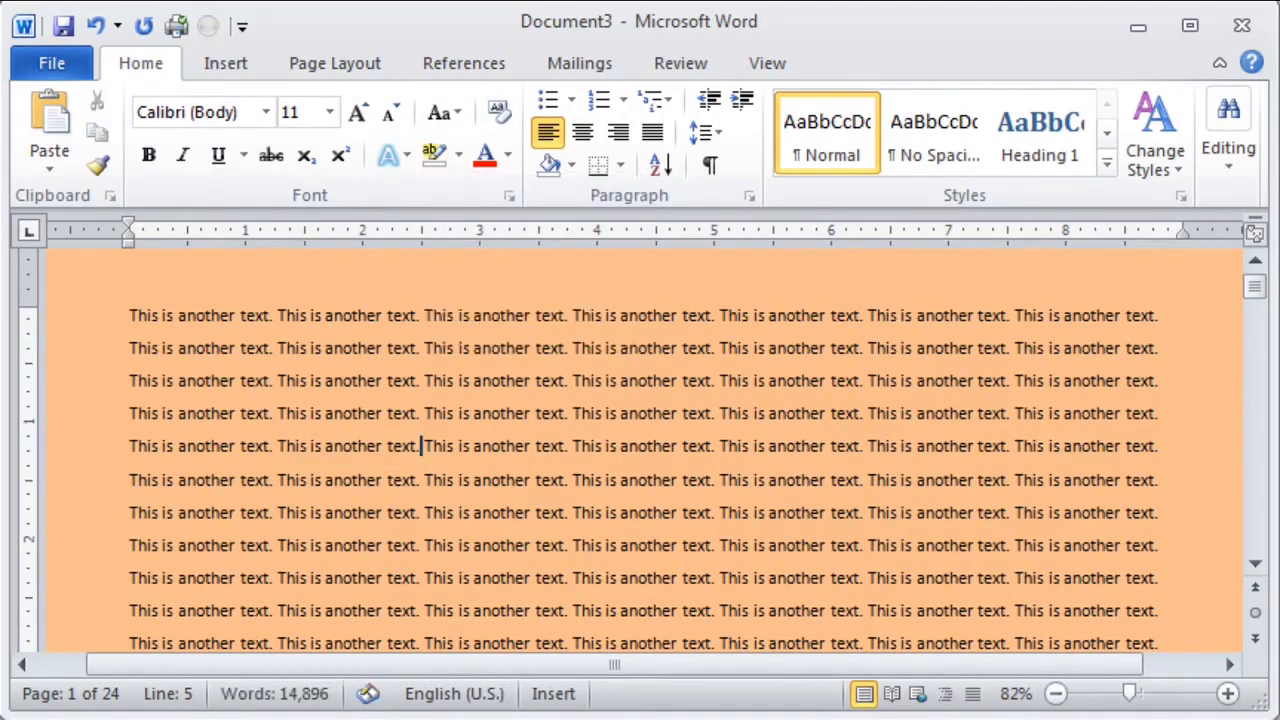
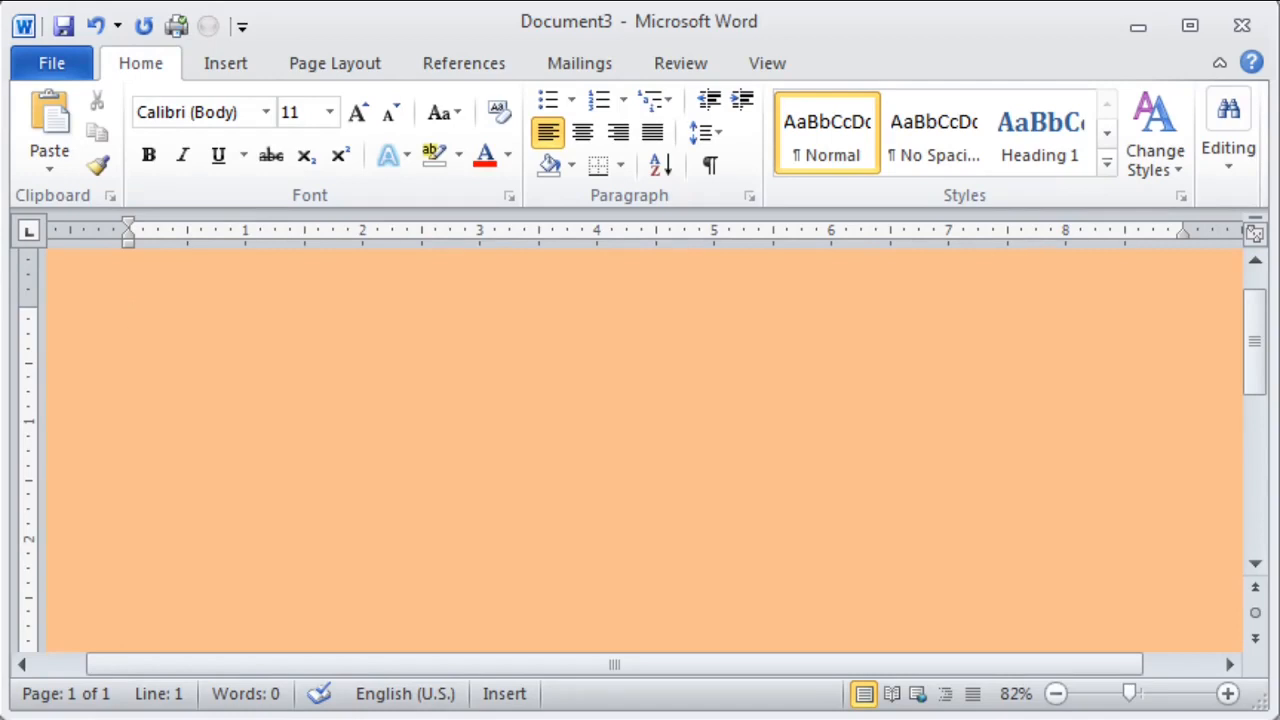
Enter "Hardware" and "Software" as two separate lines in the empty document
{"action": "type", "text": "Hardwa"}
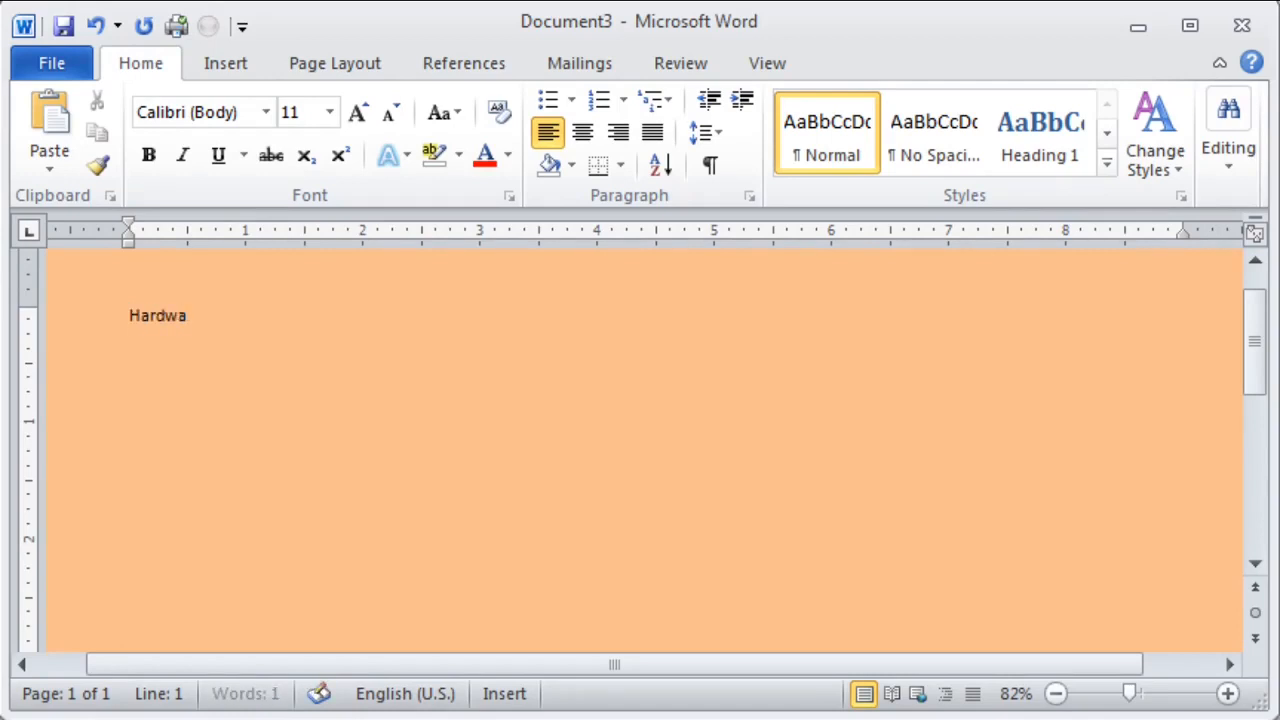
{"action": "type", "text": "re"}
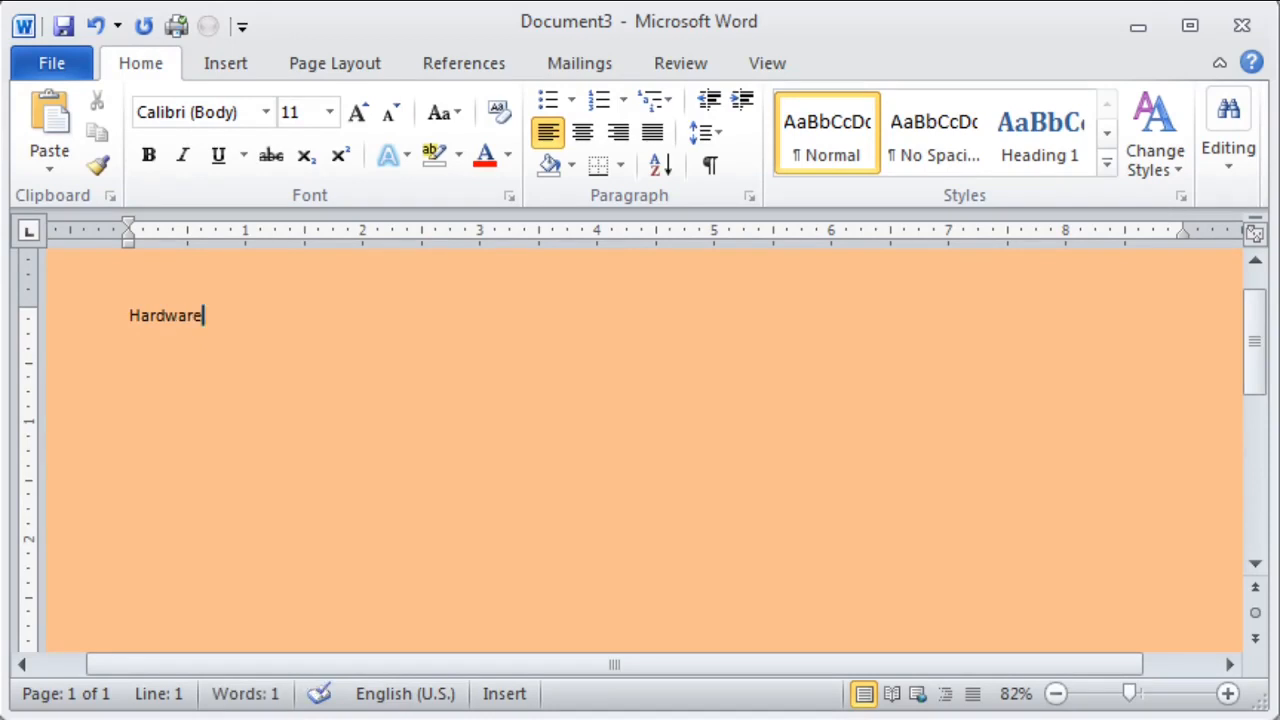
{"action": "key", "text": "Return"}
{"action": "type", "text": "So"}
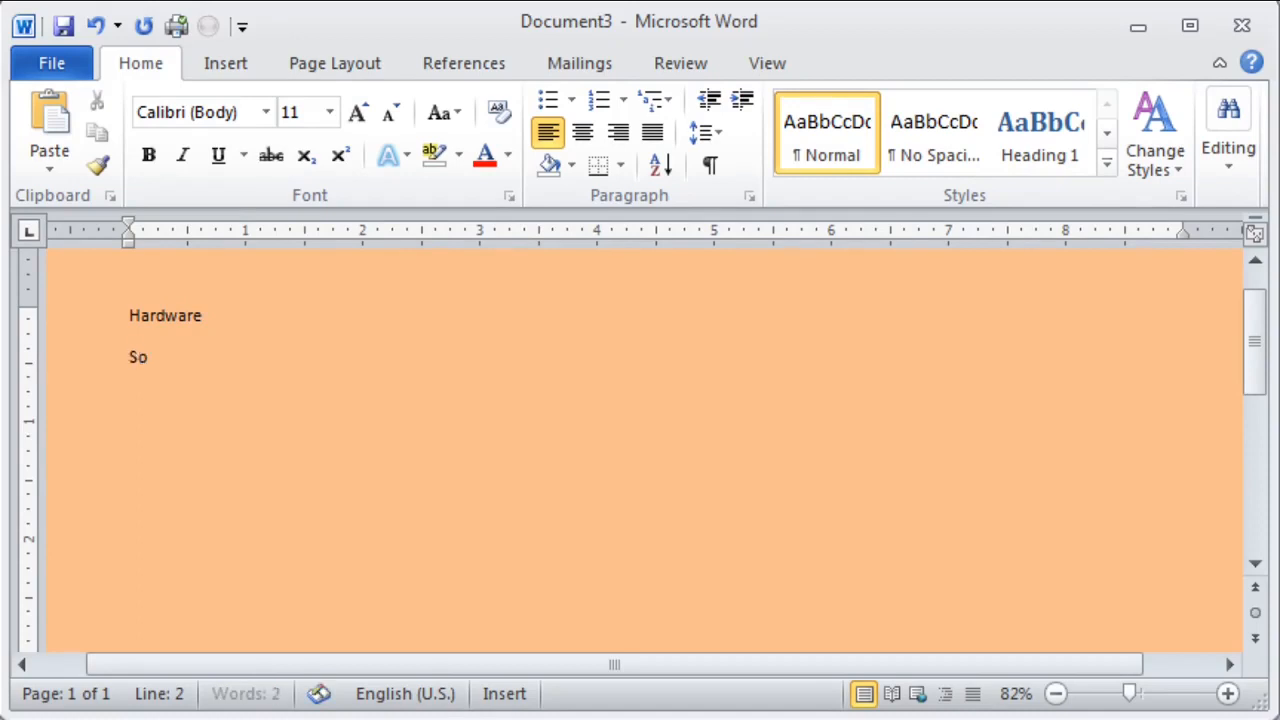
{"action": "type", "text": "ftware"}
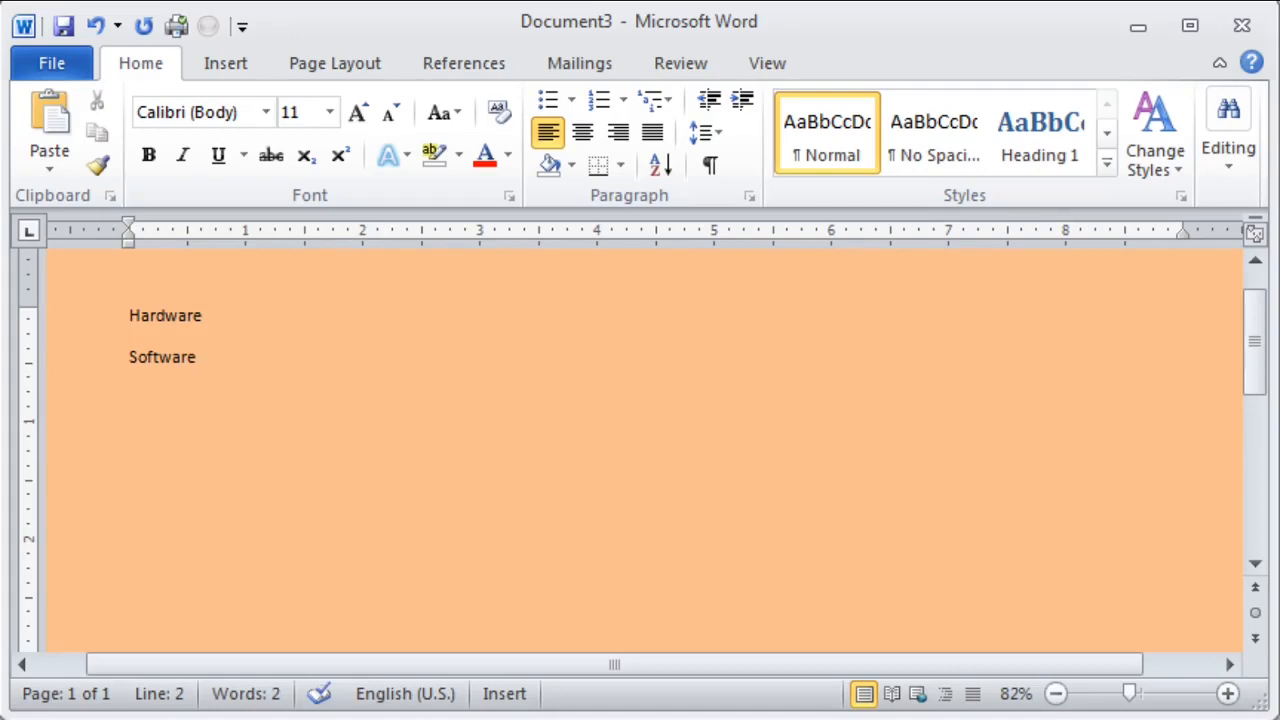
Set the Hardware and Software lines to font size 18 and give them check mark bullets
{"action": "left_click_drag", "start_coordinate": [198, 358], "coordinate": [129, 316]}
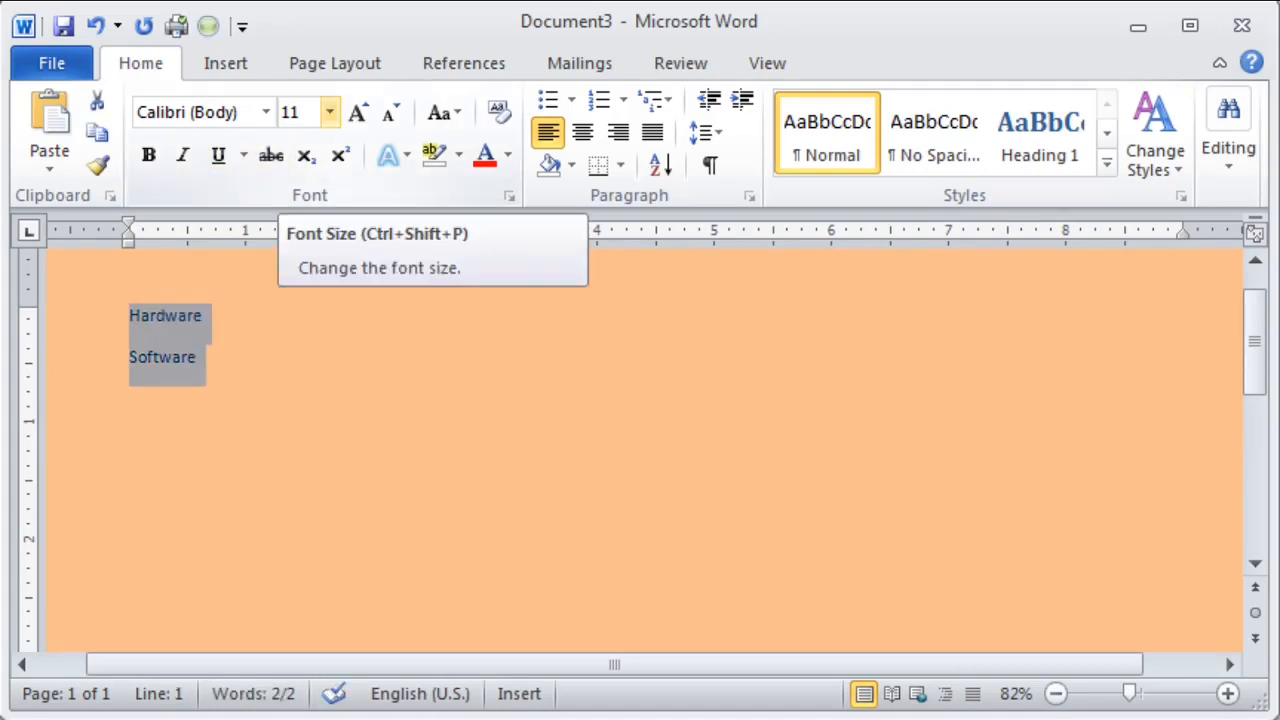
{"action": "left_click", "coordinate": [329, 112]}
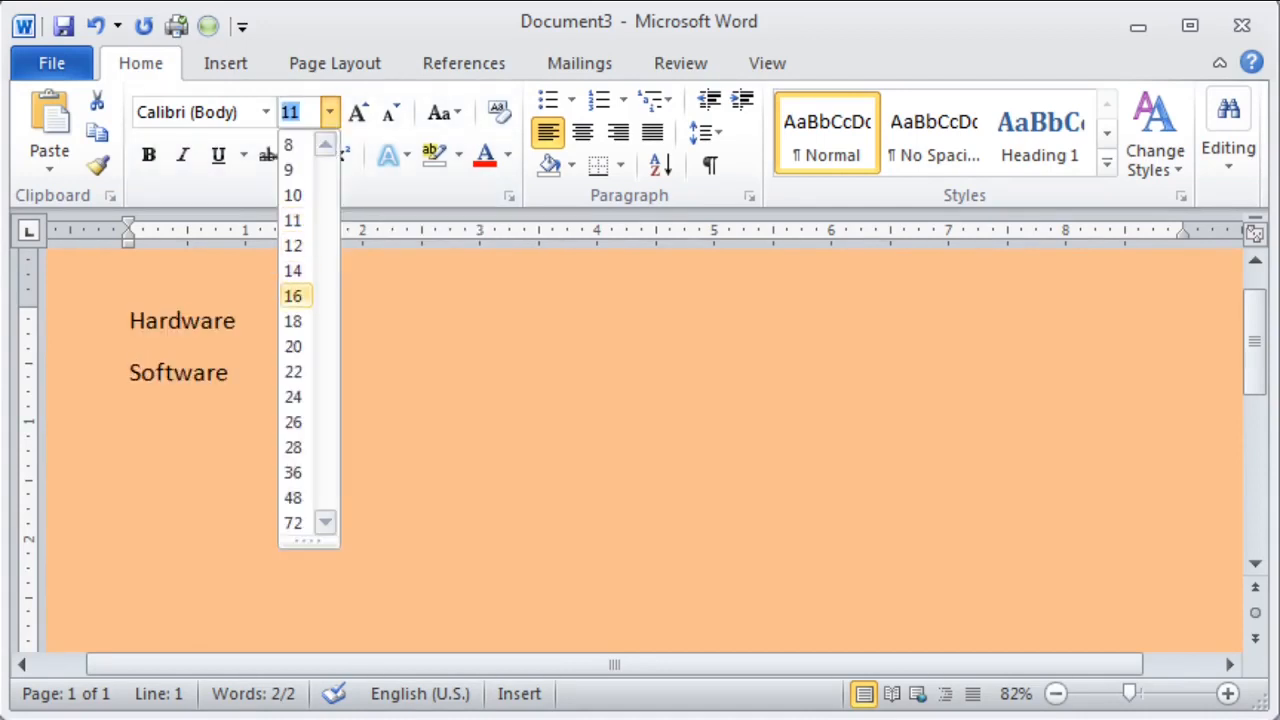
{"action": "left_click", "coordinate": [292, 321]}
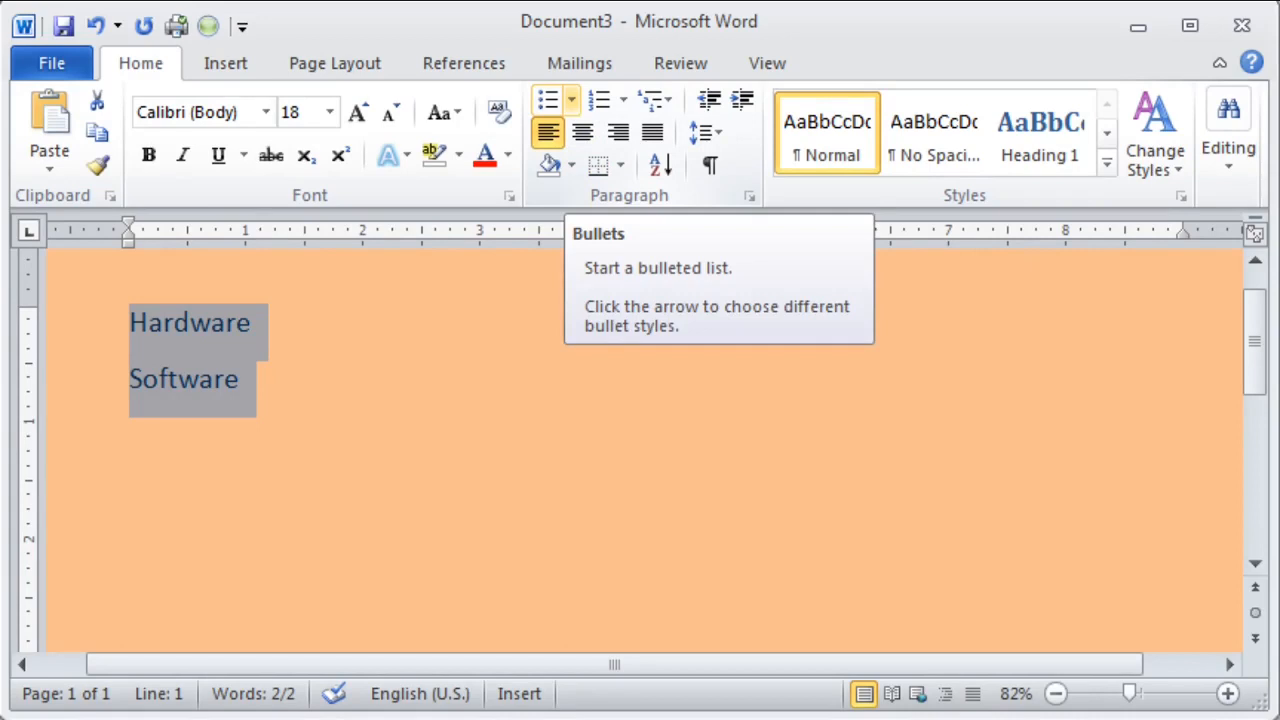
{"action": "left_click", "coordinate": [571, 99]}
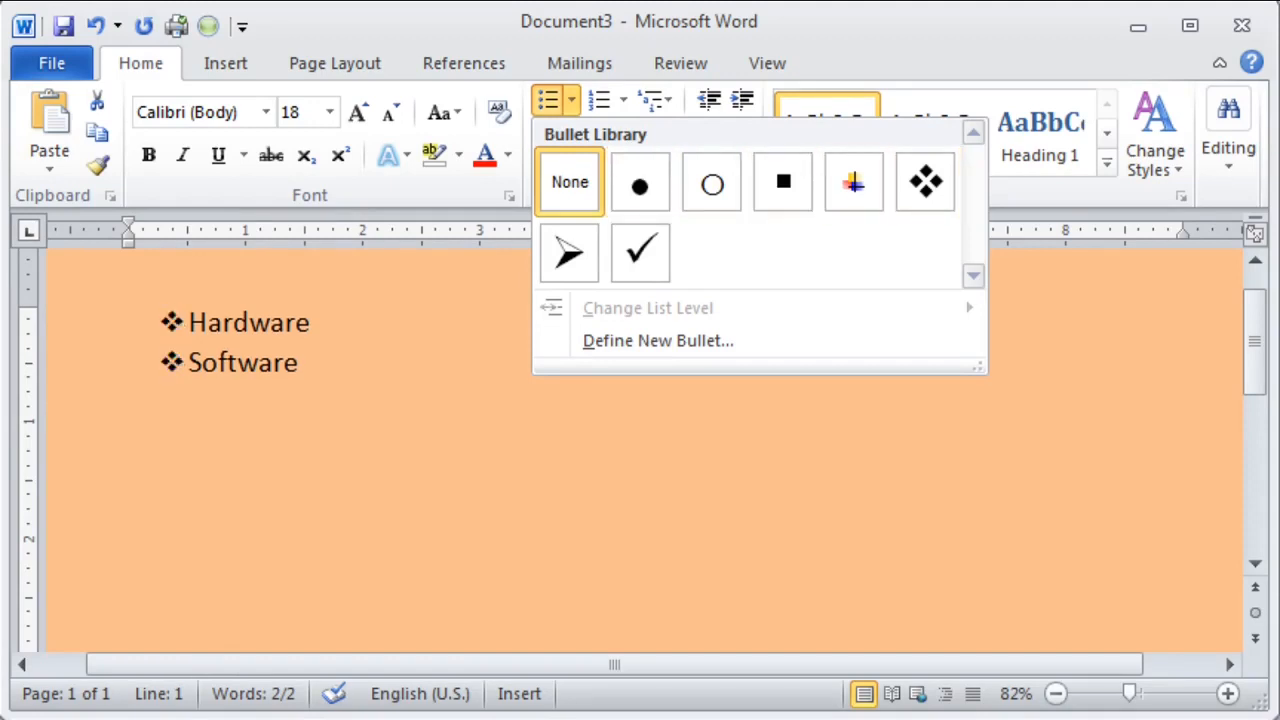
{"action": "left_click", "coordinate": [640, 252]}
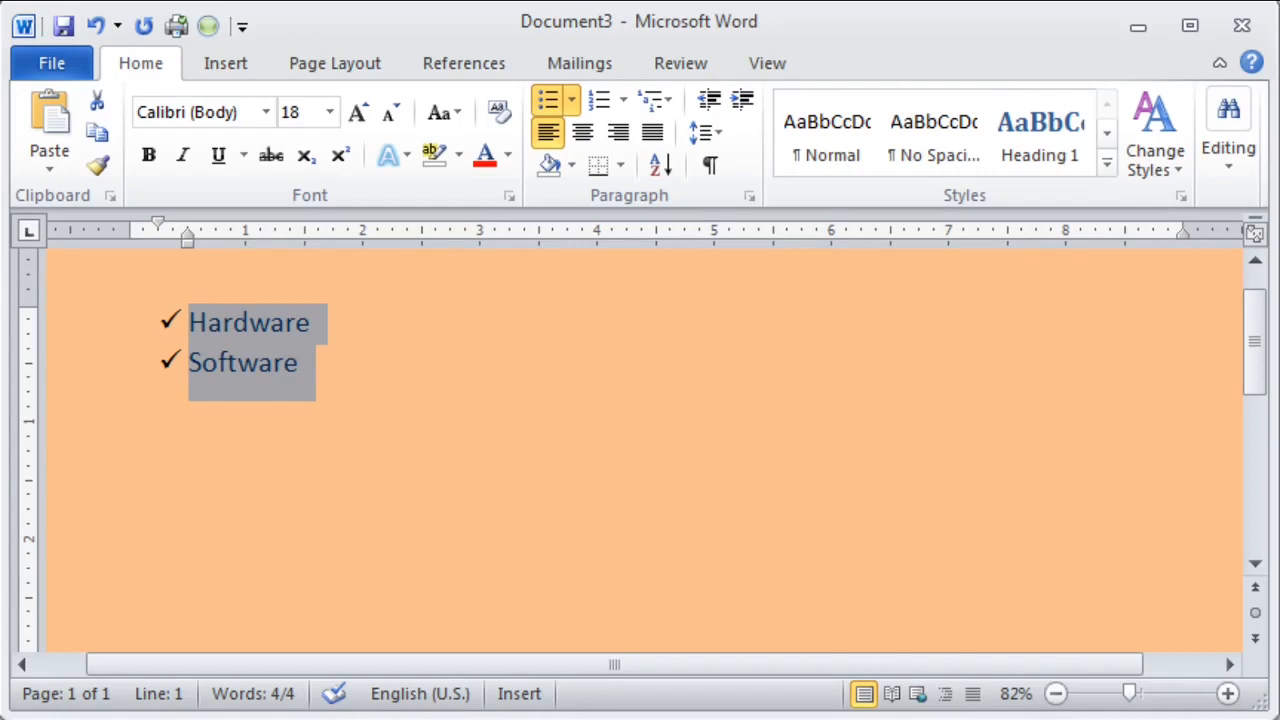
Define a new picture bullet using the dch_logo image and apply it to the Hardware and Software lines
{"action": "left_click", "coordinate": [571, 99]}
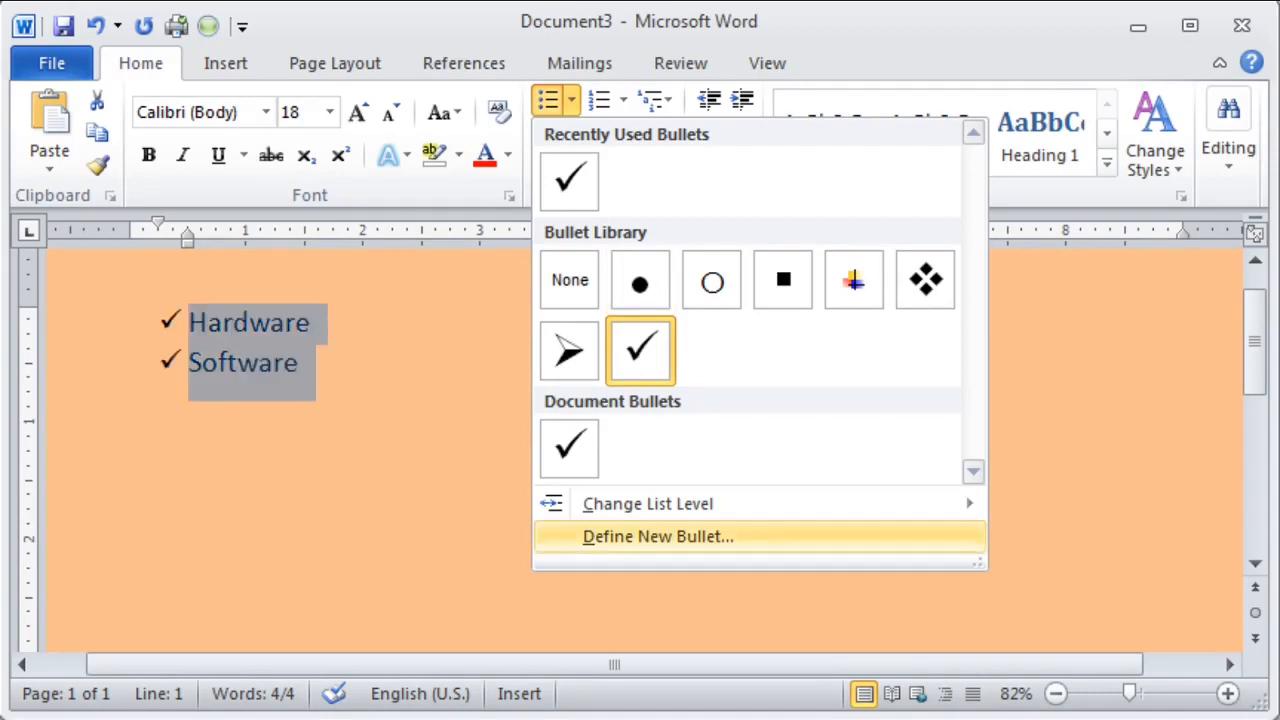
{"action": "left_click", "coordinate": [658, 537]}
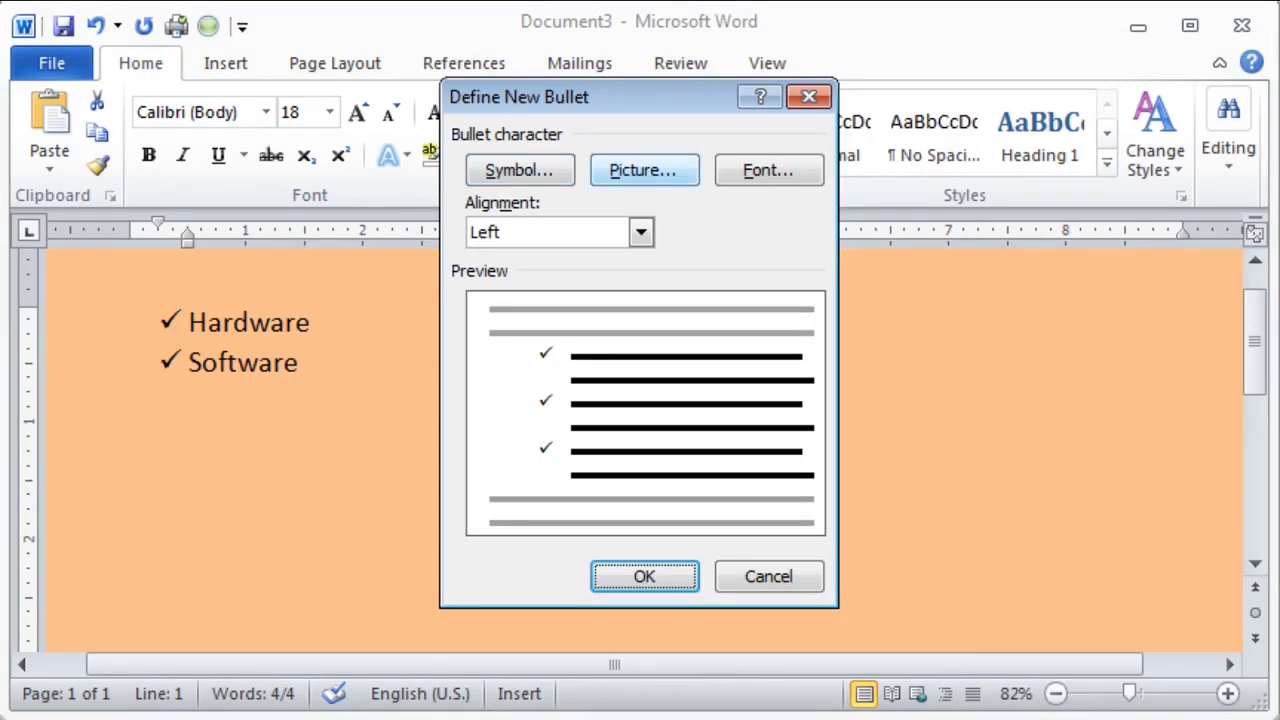
{"action": "left_click", "coordinate": [643, 170]}
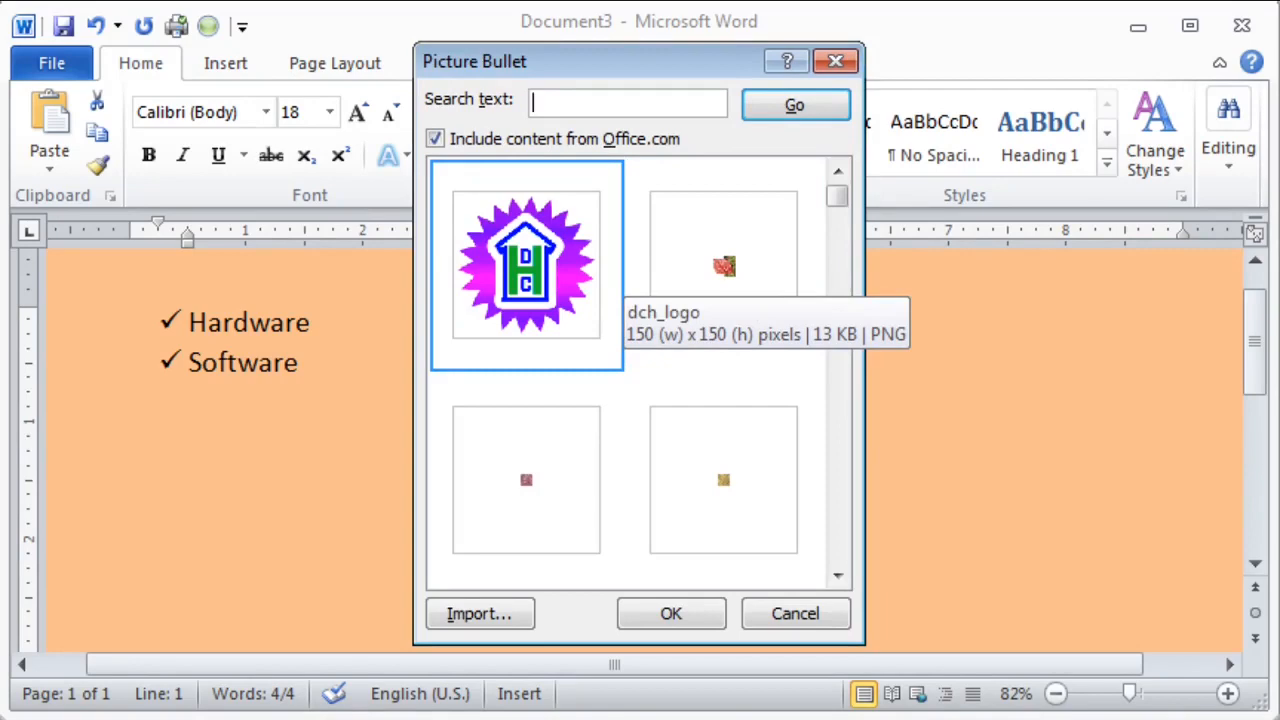
{"action": "left_click", "coordinate": [540, 270]}
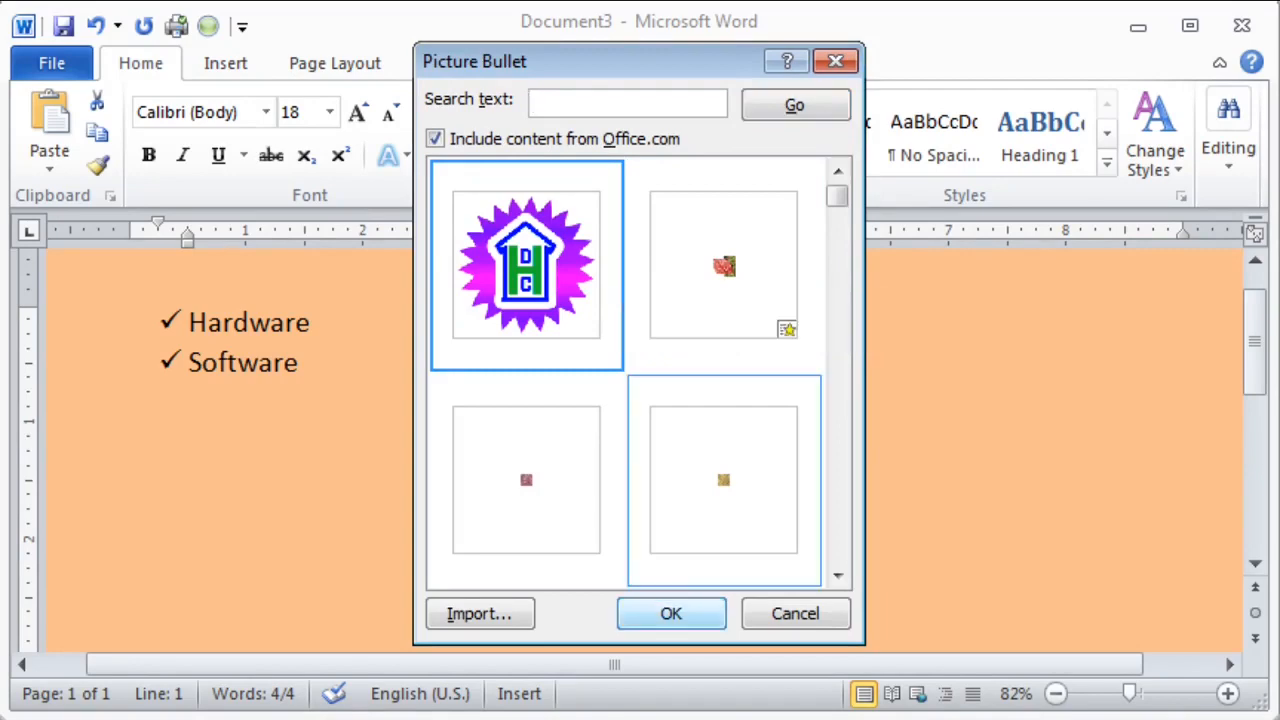
{"action": "left_click", "coordinate": [671, 613]}
{"action": "left_click", "coordinate": [644, 576]}
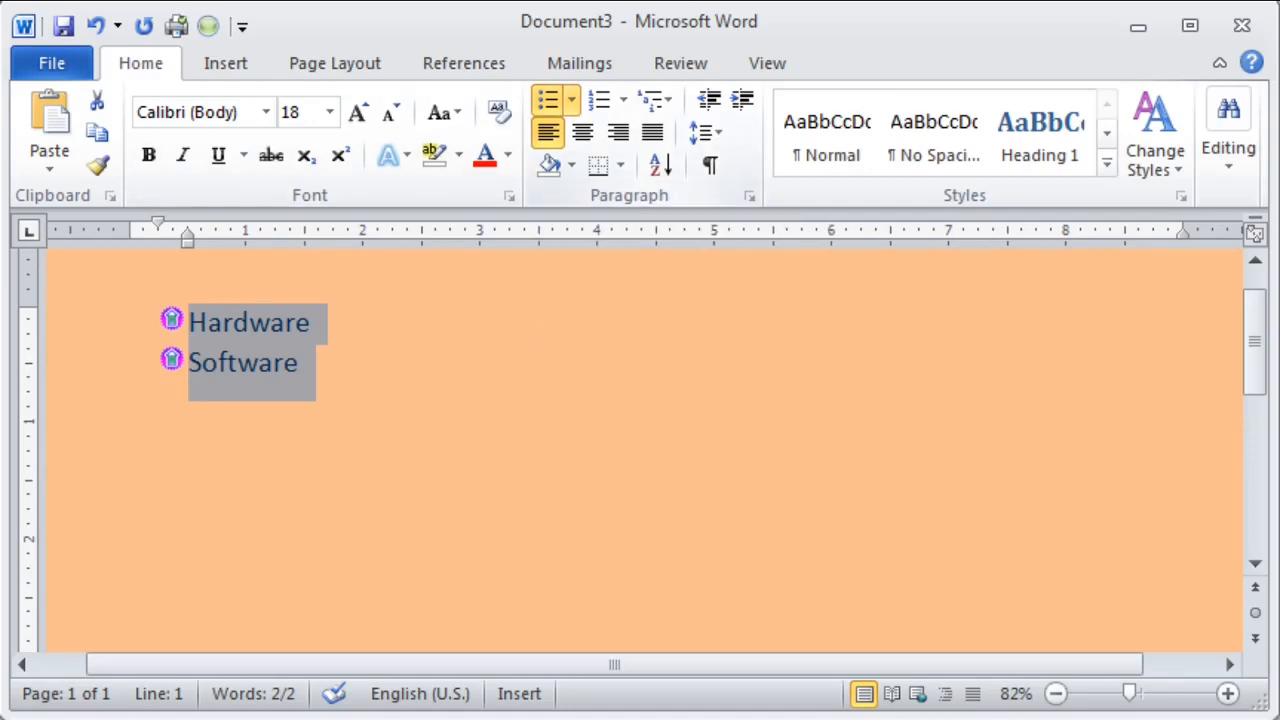
Remove the bullets from the Hardware and Software lines and number them in the 1. 2. 3. format
{"action": "left_click", "coordinate": [571, 99]}
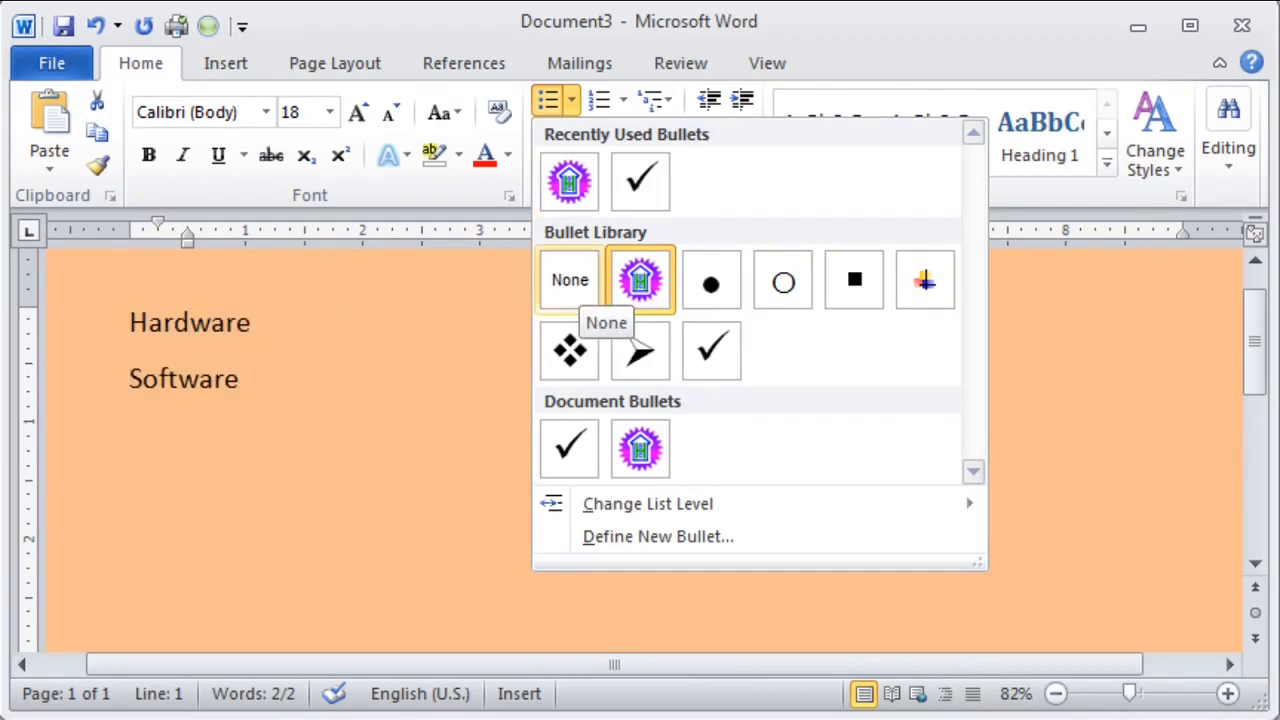
{"action": "left_click", "coordinate": [570, 280]}
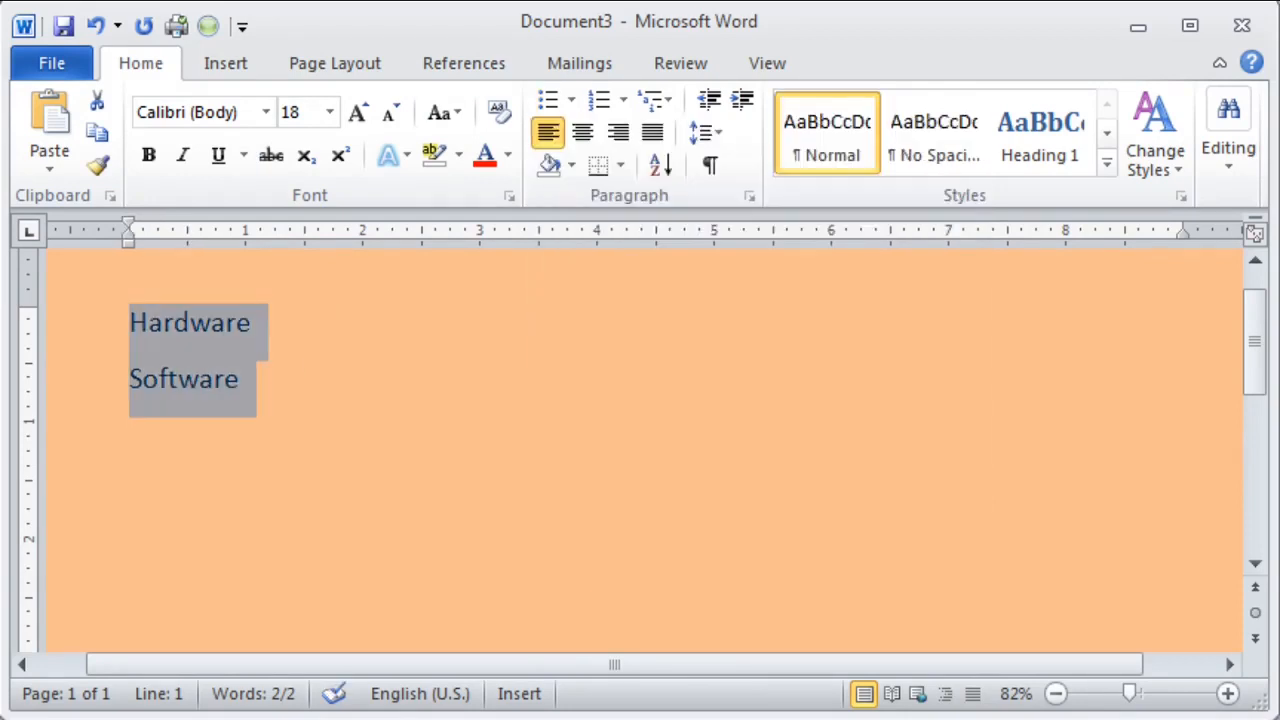
{"action": "left_click", "coordinate": [253, 323]}
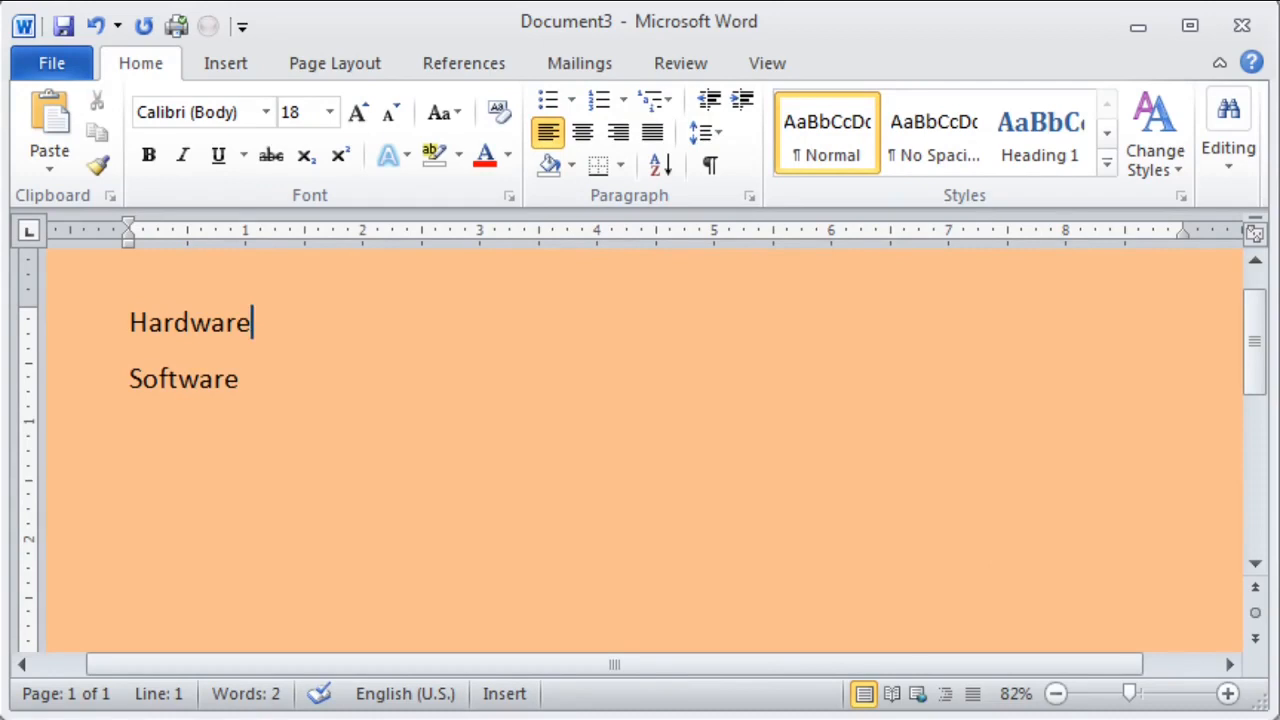
{"action": "key", "text": "Home"}
{"action": "key", "text": "shift+End"}
{"action": "key", "text": "shift+Down"}
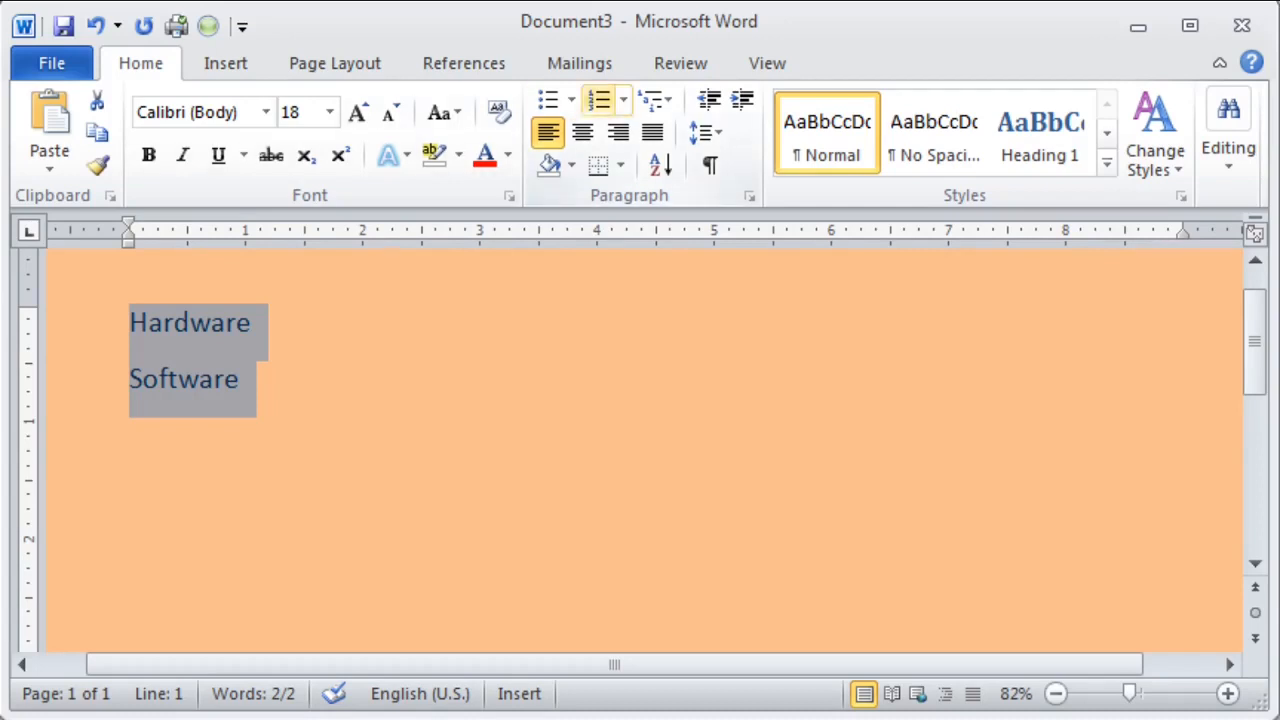
{"action": "left_click", "coordinate": [622, 99]}
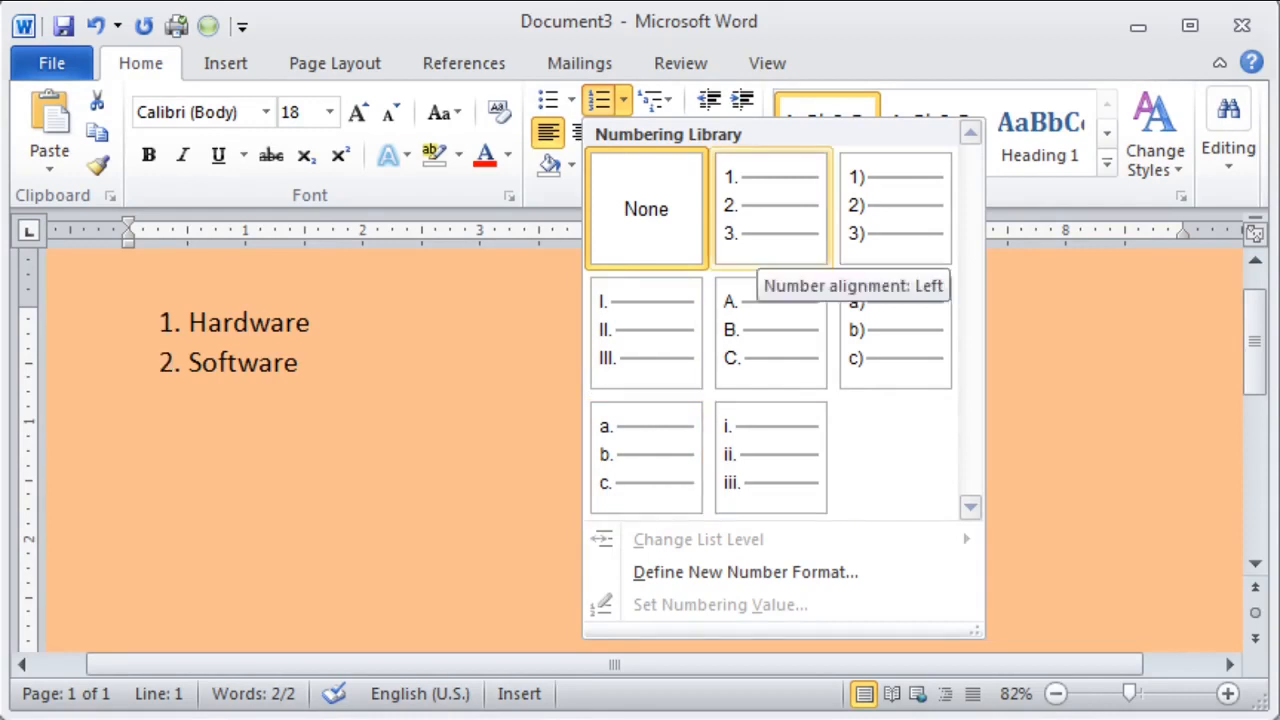
{"action": "left_click", "coordinate": [770, 208]}
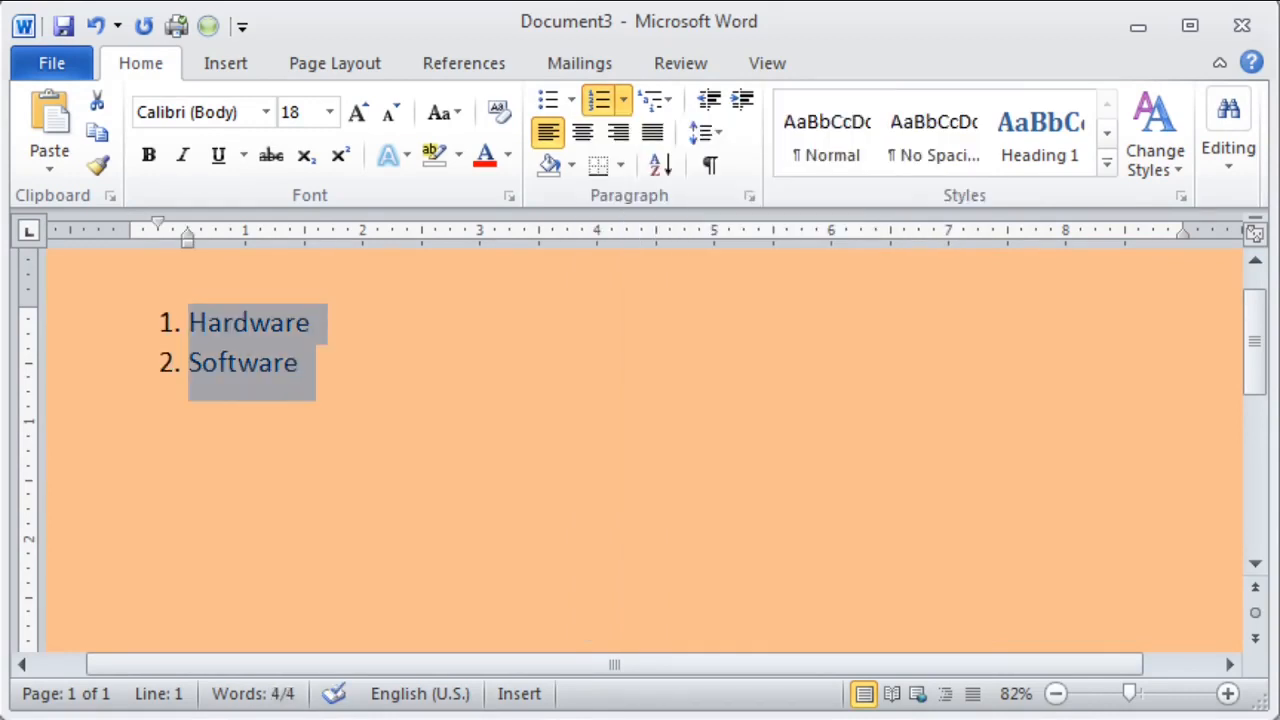
Add "Liveware" and "Firmware" as the third and fourth items of the numbered list
{"action": "left_click", "coordinate": [299, 363]}
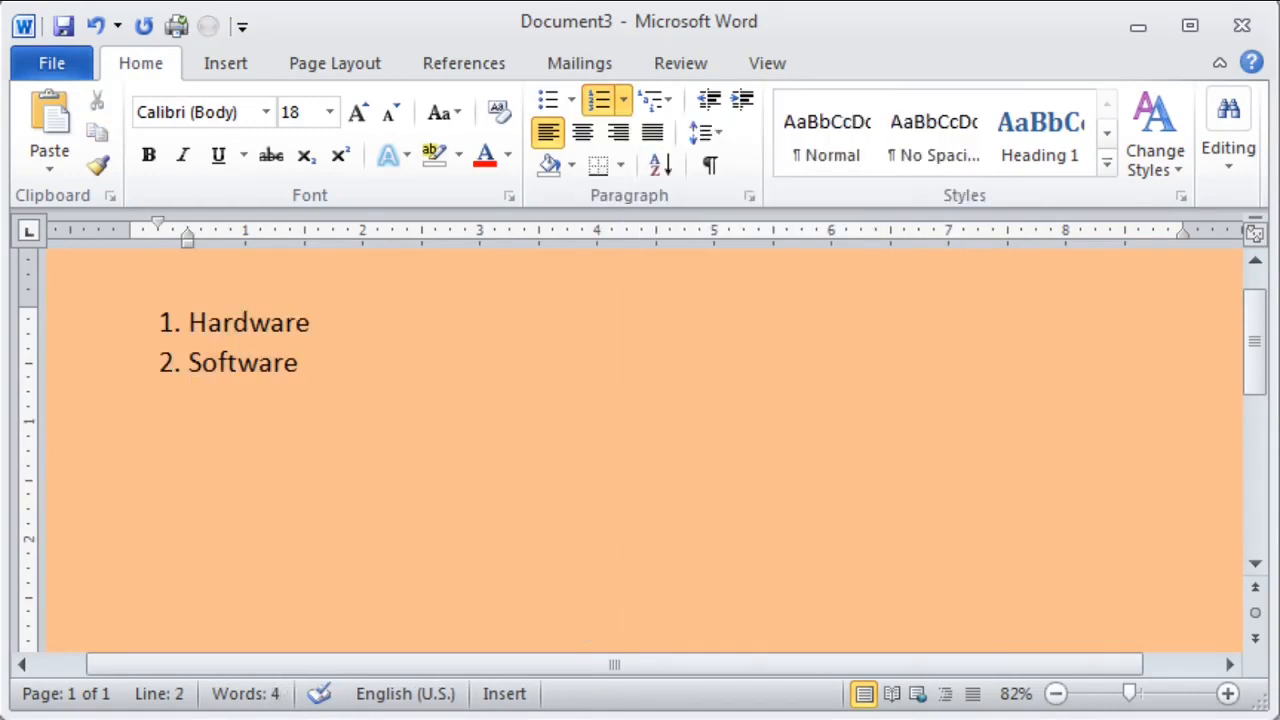
{"action": "key", "text": "Return"}
{"action": "type", "text": "Liveware"}
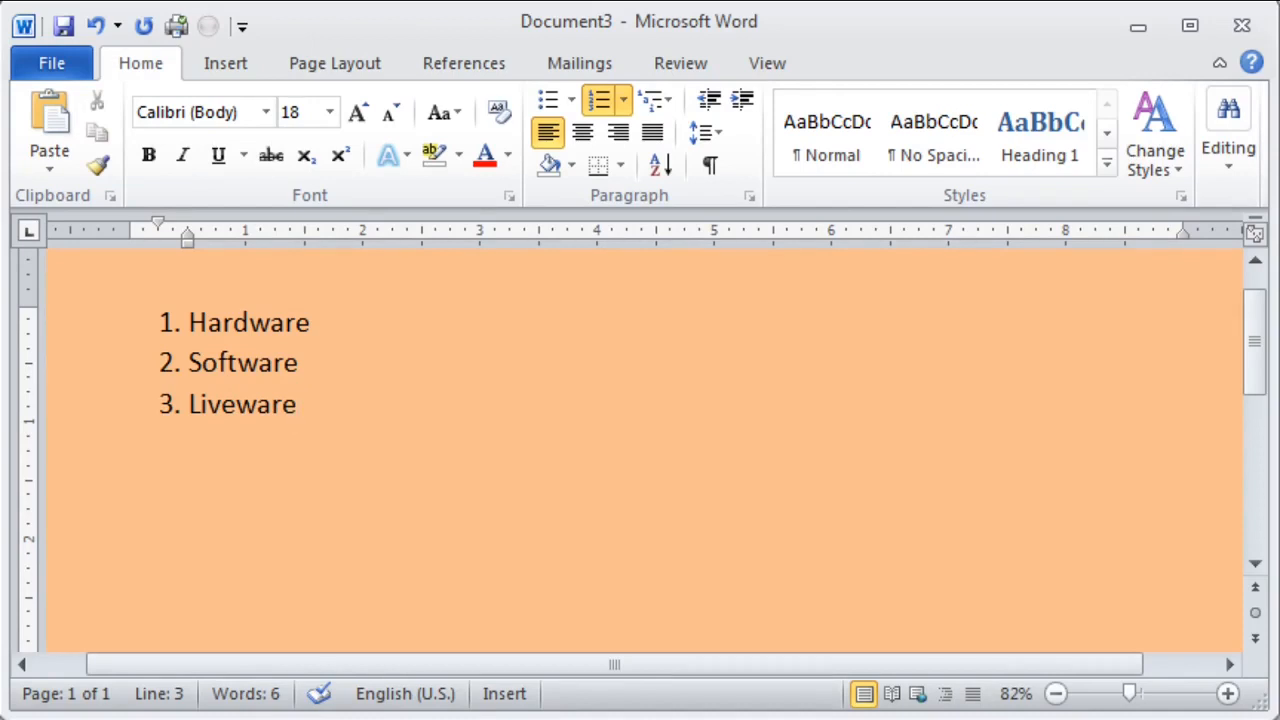
{"action": "key", "text": "Return"}
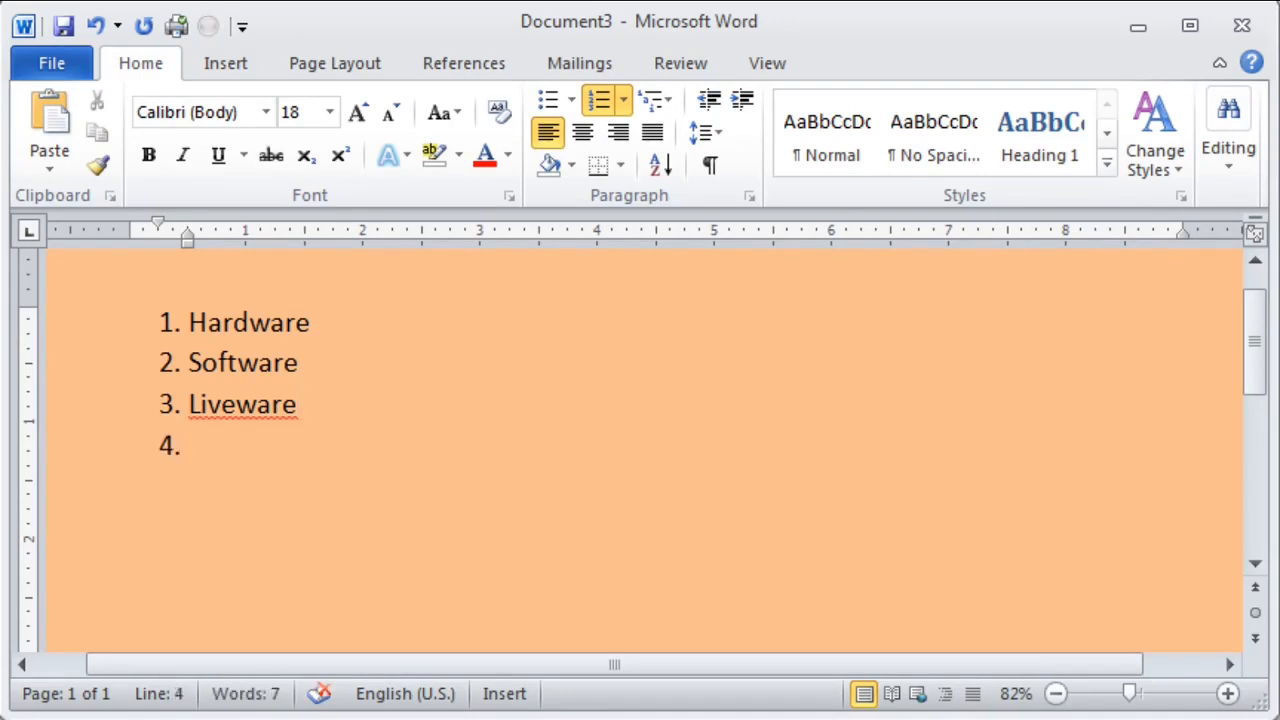
{"action": "type", "text": "Firmware"}
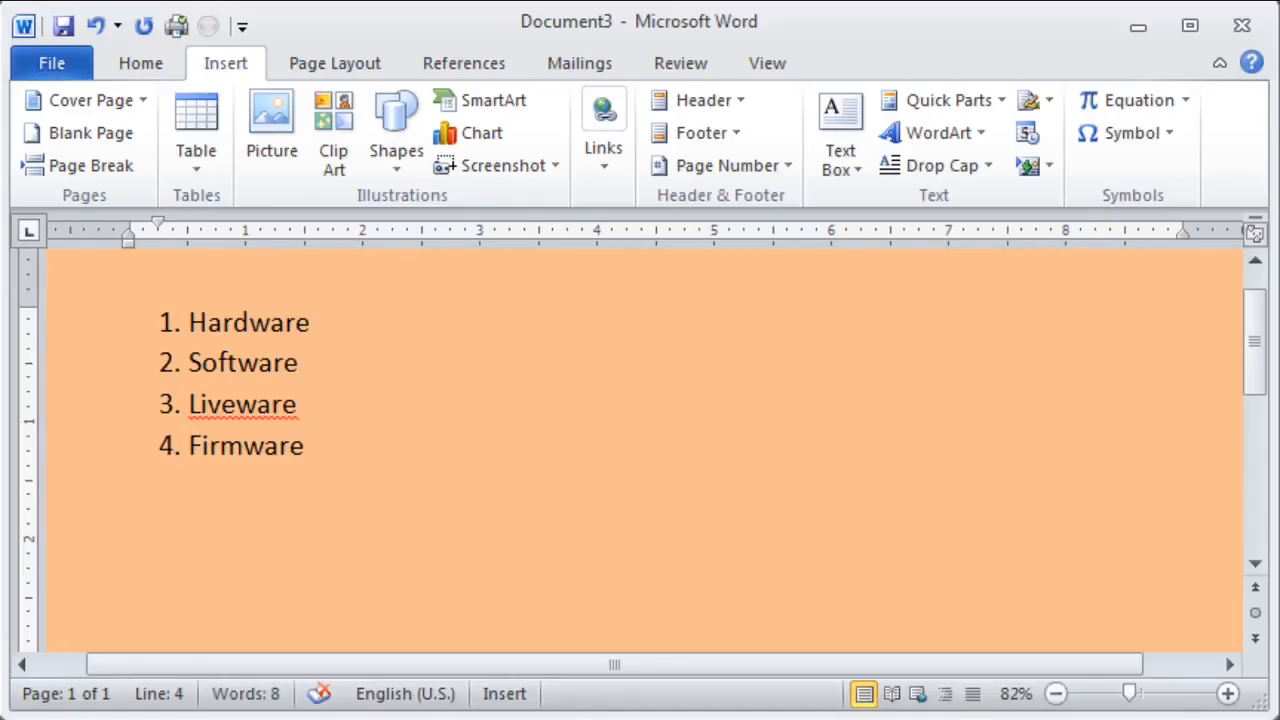
Delete the whole four-item list together with its remaining number, leaving the document empty
{"action": "left_click_drag", "start_coordinate": [305, 446], "coordinate": [190, 323]}
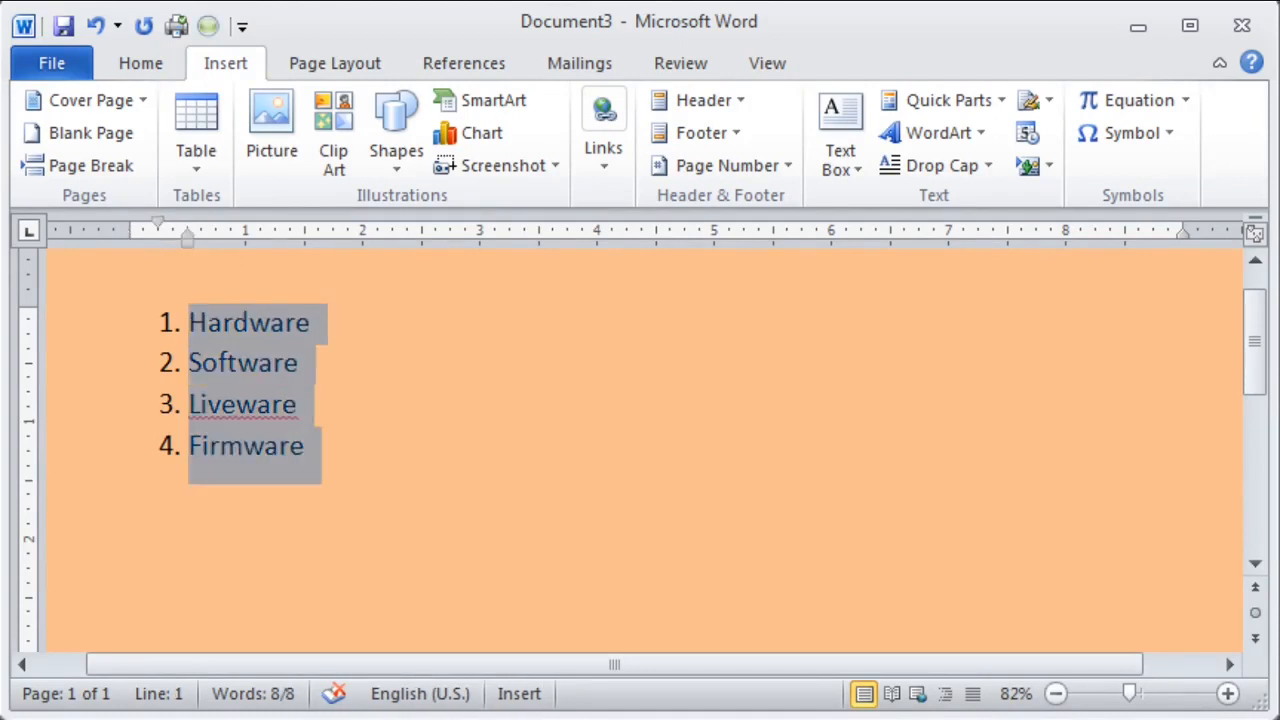
{"action": "key", "text": "Delete"}
{"action": "key", "text": "BackSpace"}
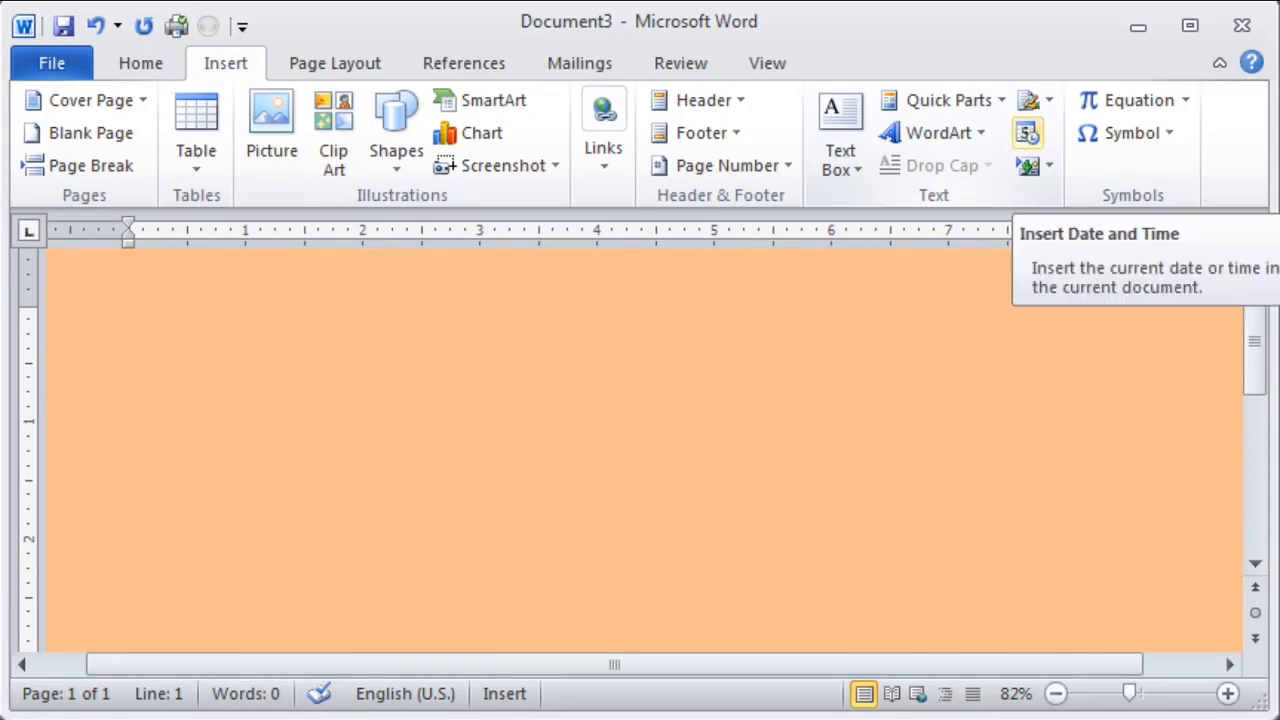
Insert the current date into the empty document in the "Wednesday, April 22, 2020" format
{"action": "left_click", "coordinate": [1027, 133]}
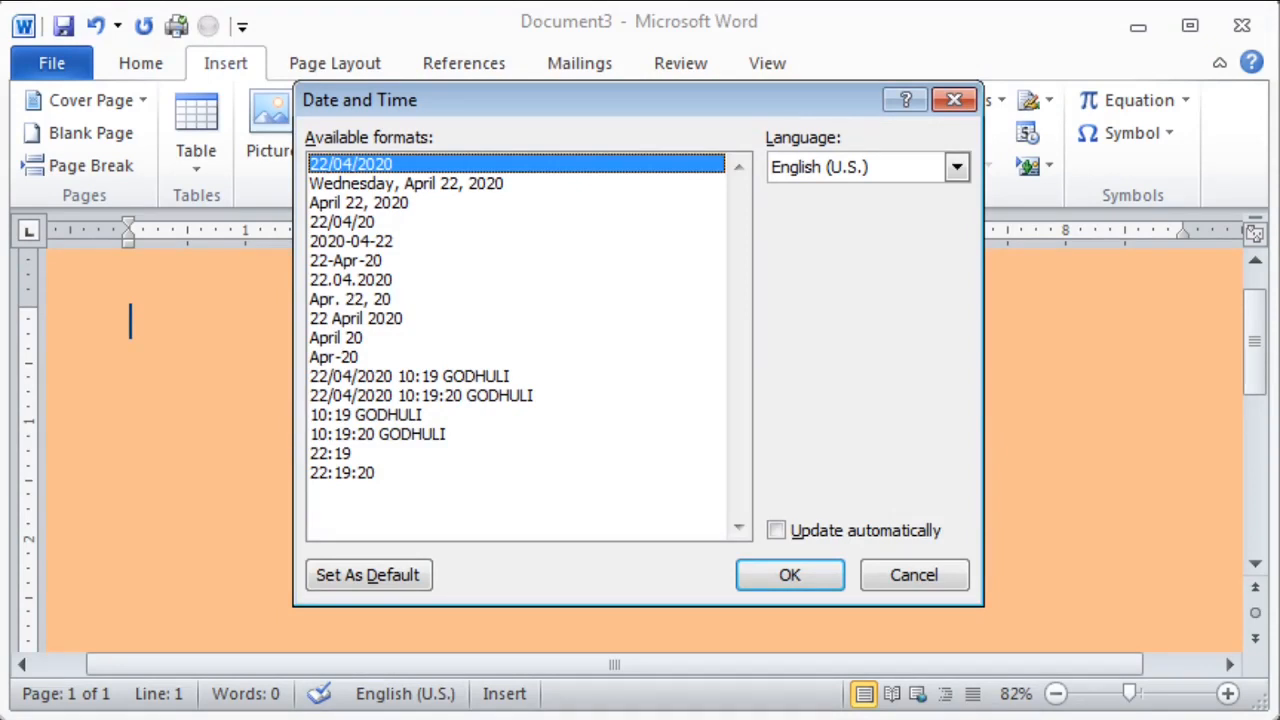
{"action": "left_click", "coordinate": [406, 183]}
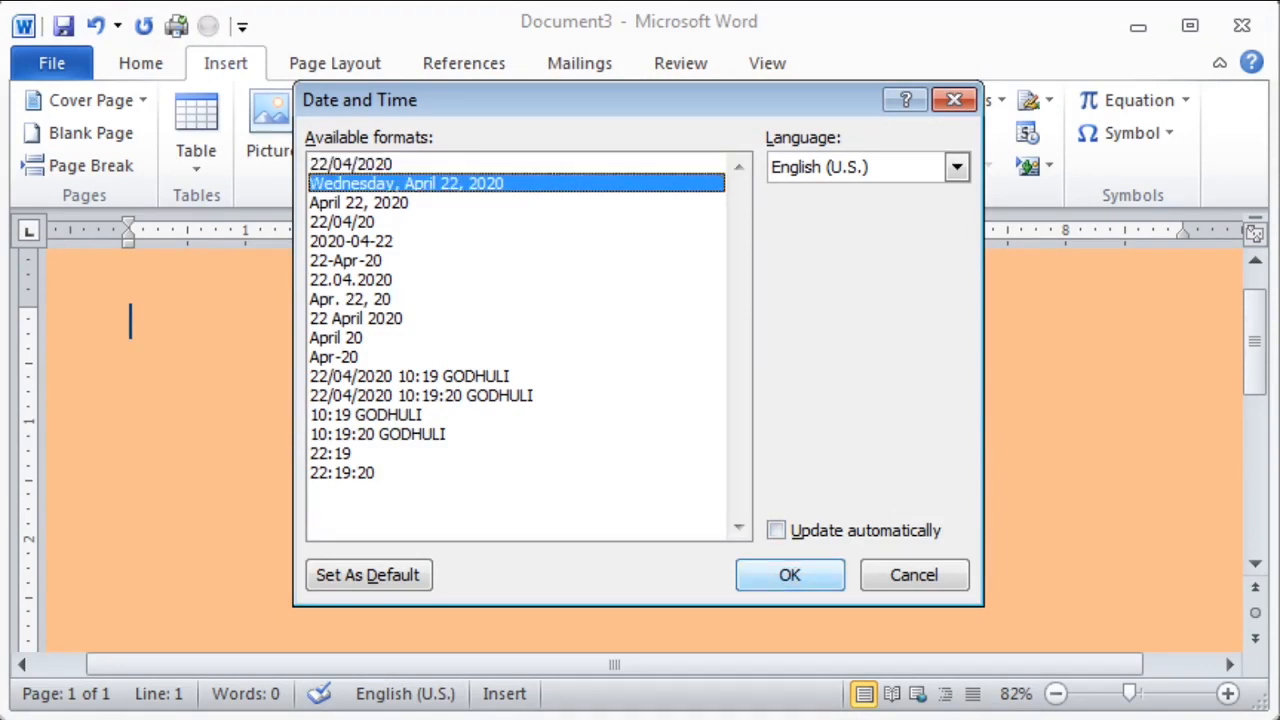
{"action": "key", "text": "Return"}
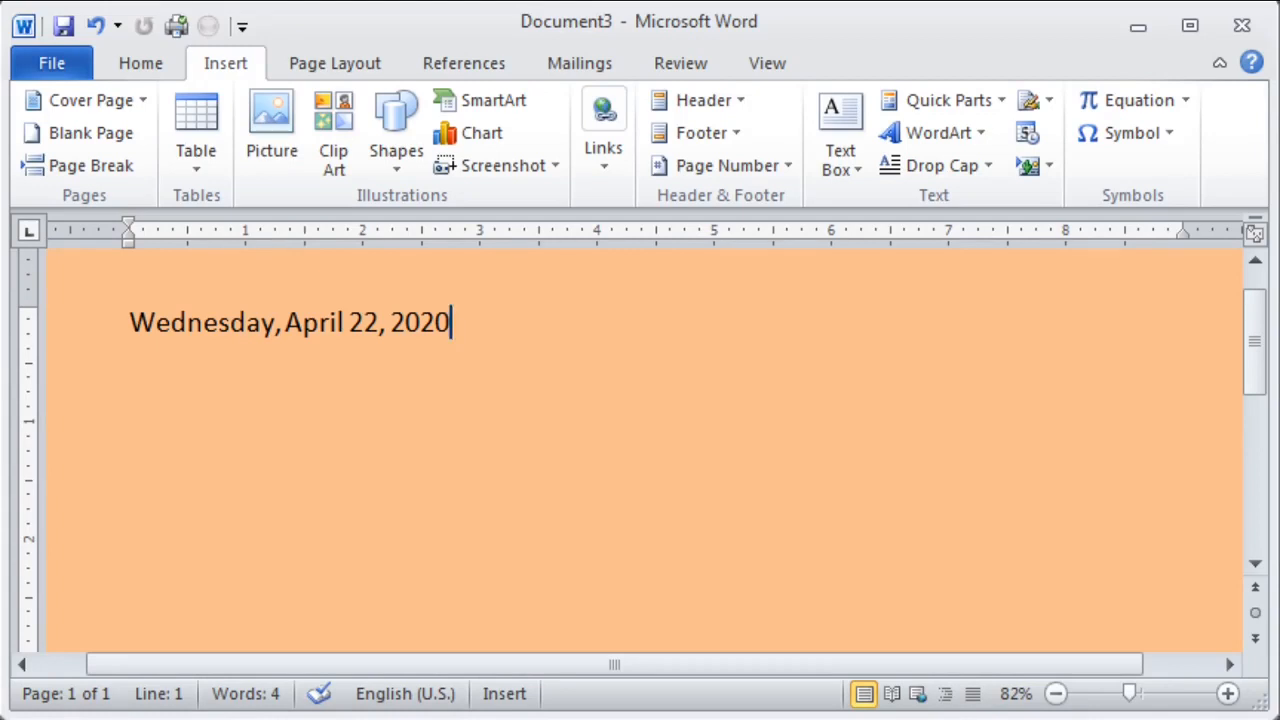
Replace the plain centred page number with the Accent Bar 1 style at the bottom of the page and return to the document body
{"action": "left_click_drag", "start_coordinate": [1129, 692], "coordinate": [1115, 692]}
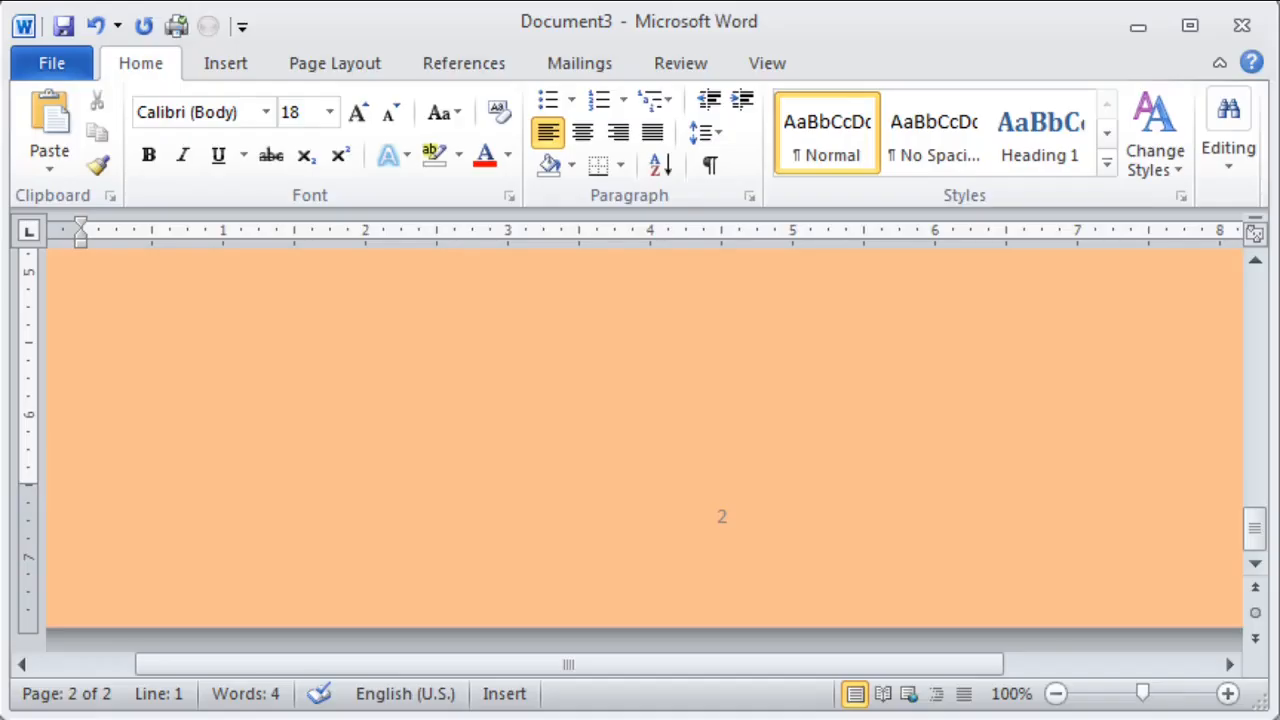
{"action": "left_click_drag", "start_coordinate": [1254, 525], "coordinate": [1254, 298]}
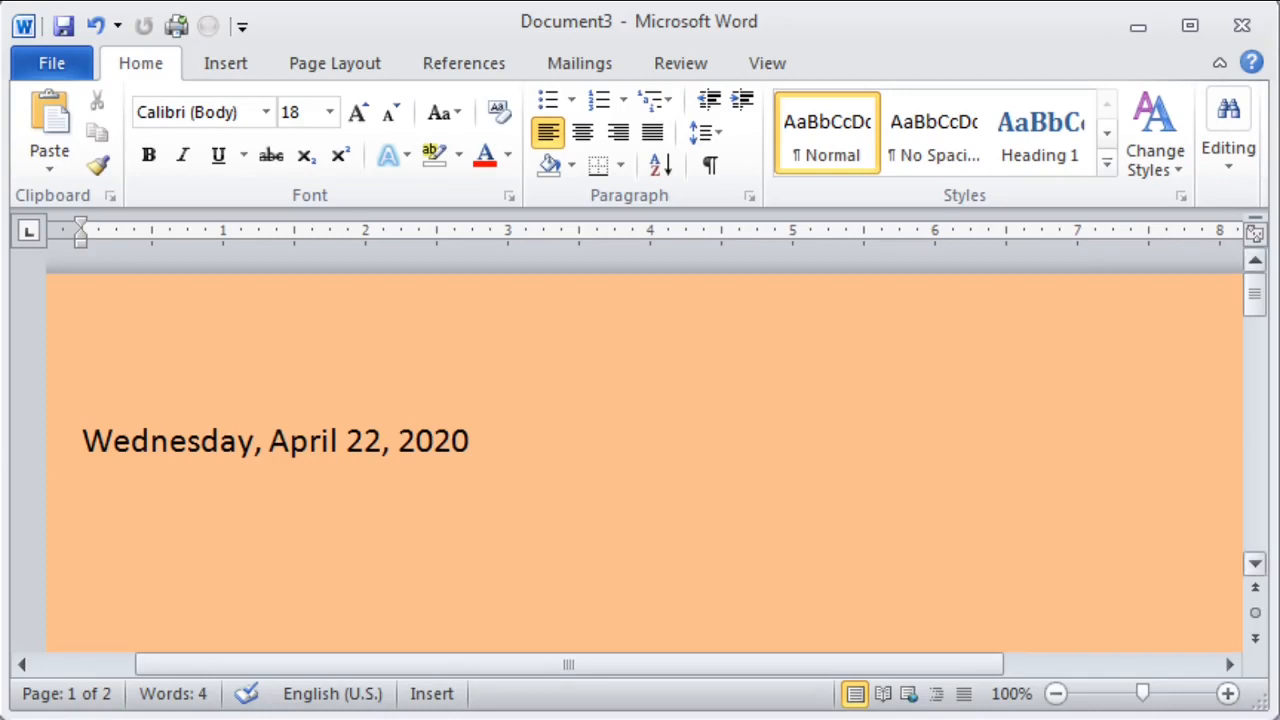
{"action": "left_click_drag", "start_coordinate": [1255, 295], "coordinate": [1255, 405]}
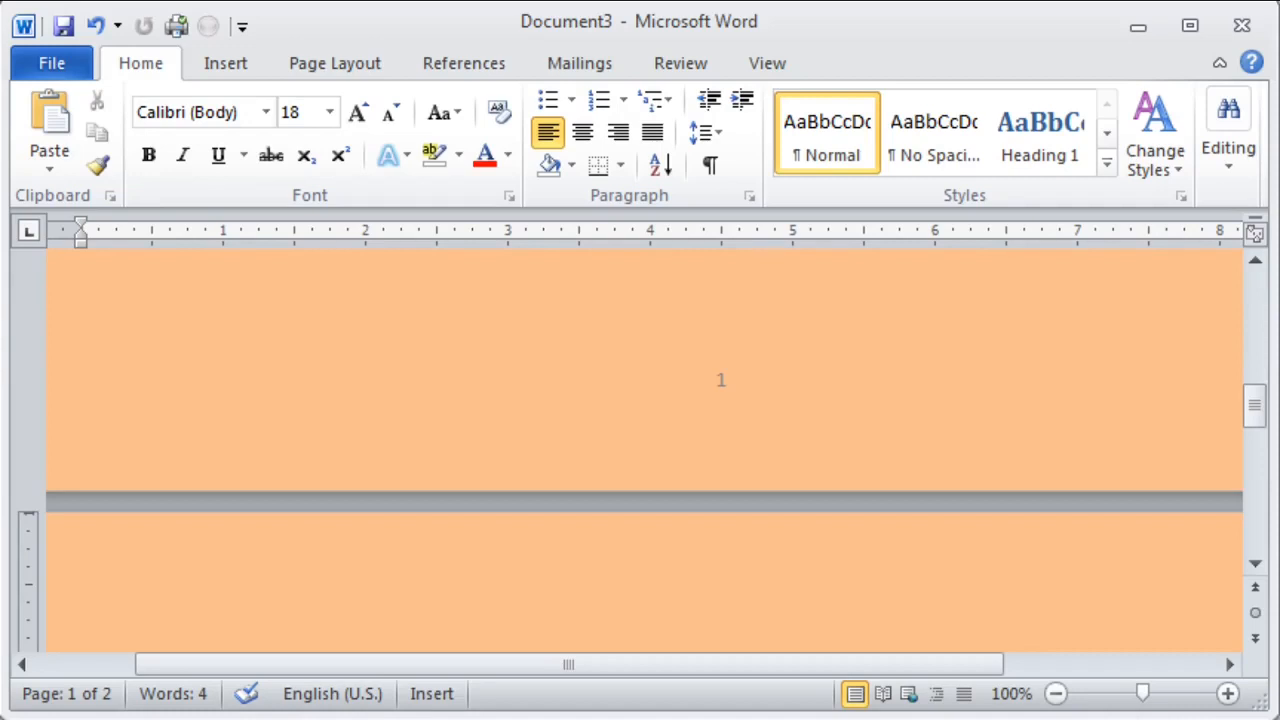
{"action": "left_click", "coordinate": [225, 63]}
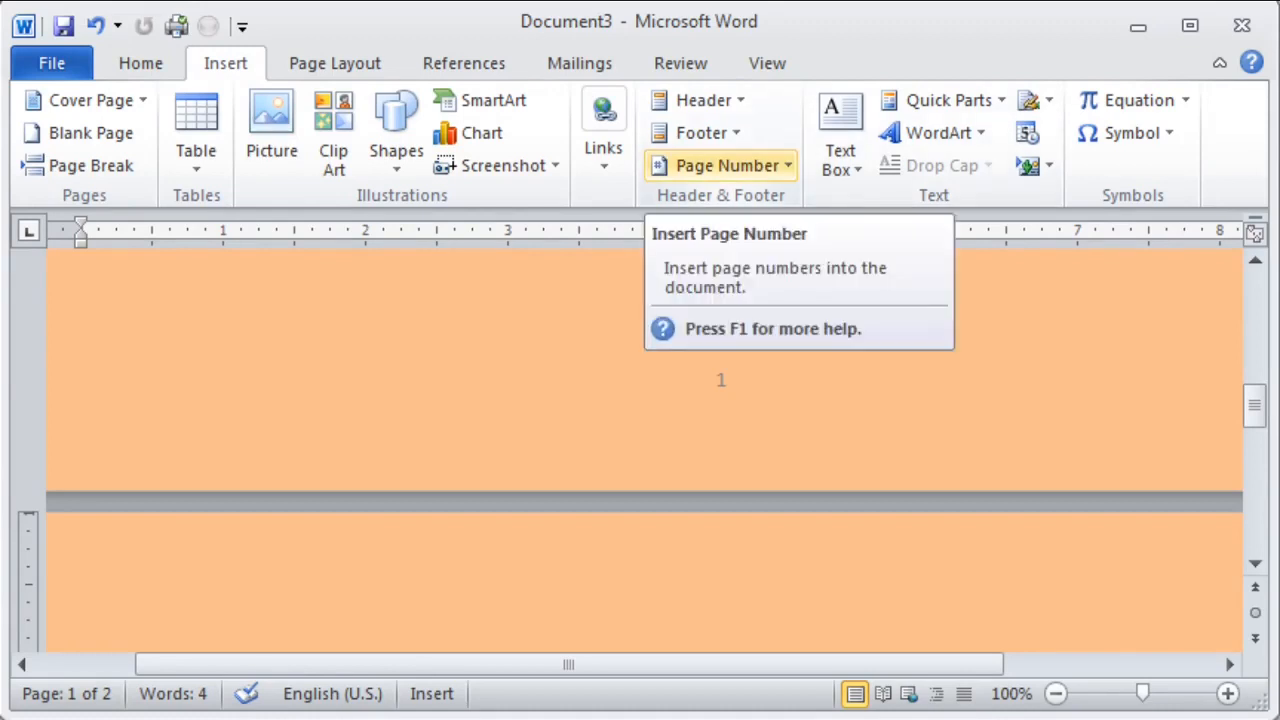
{"action": "left_click", "coordinate": [727, 165]}
{"action": "mouse_move", "coordinate": [754, 233]}
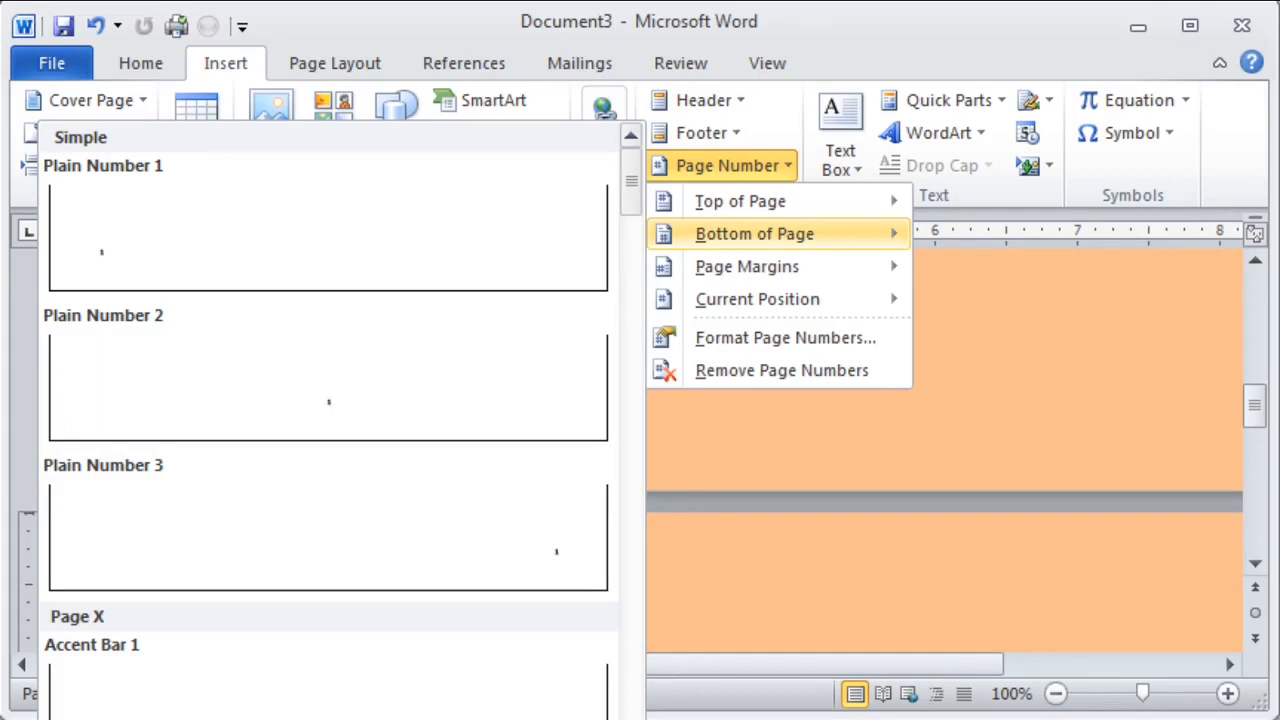
{"action": "left_click", "coordinate": [328, 712]}
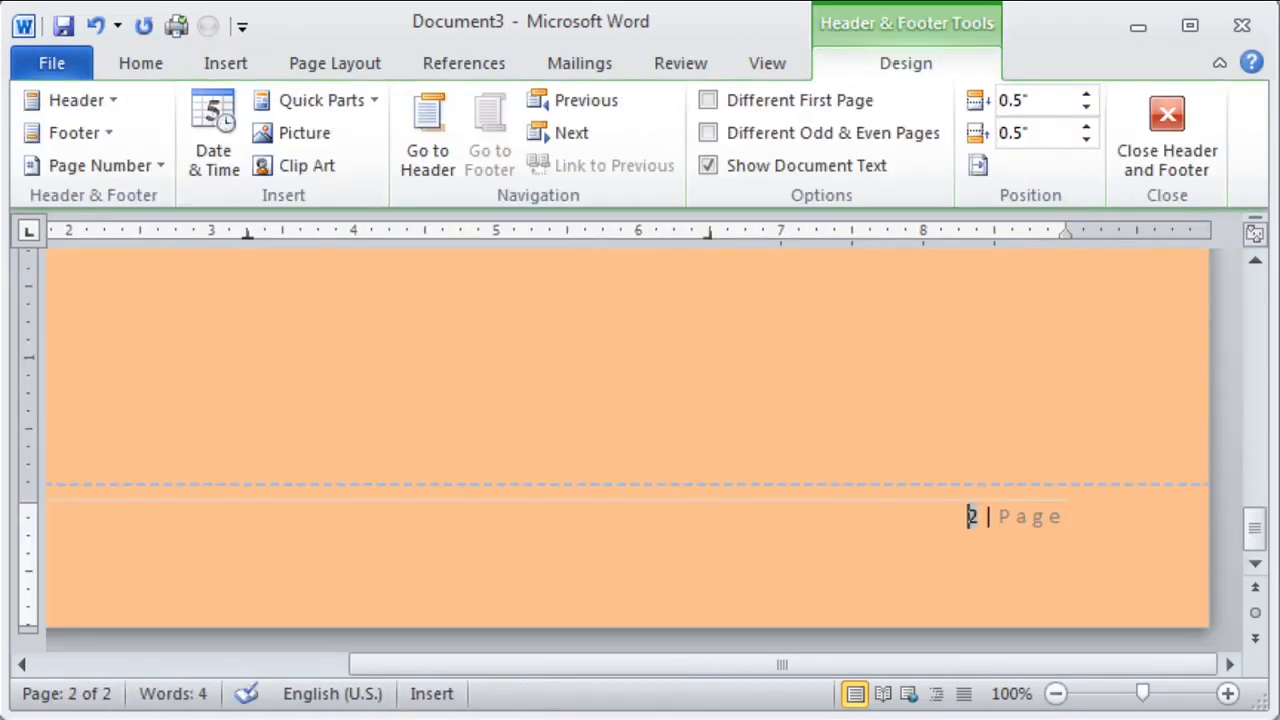
{"action": "left_click_drag", "start_coordinate": [1255, 528], "coordinate": [1255, 295]}
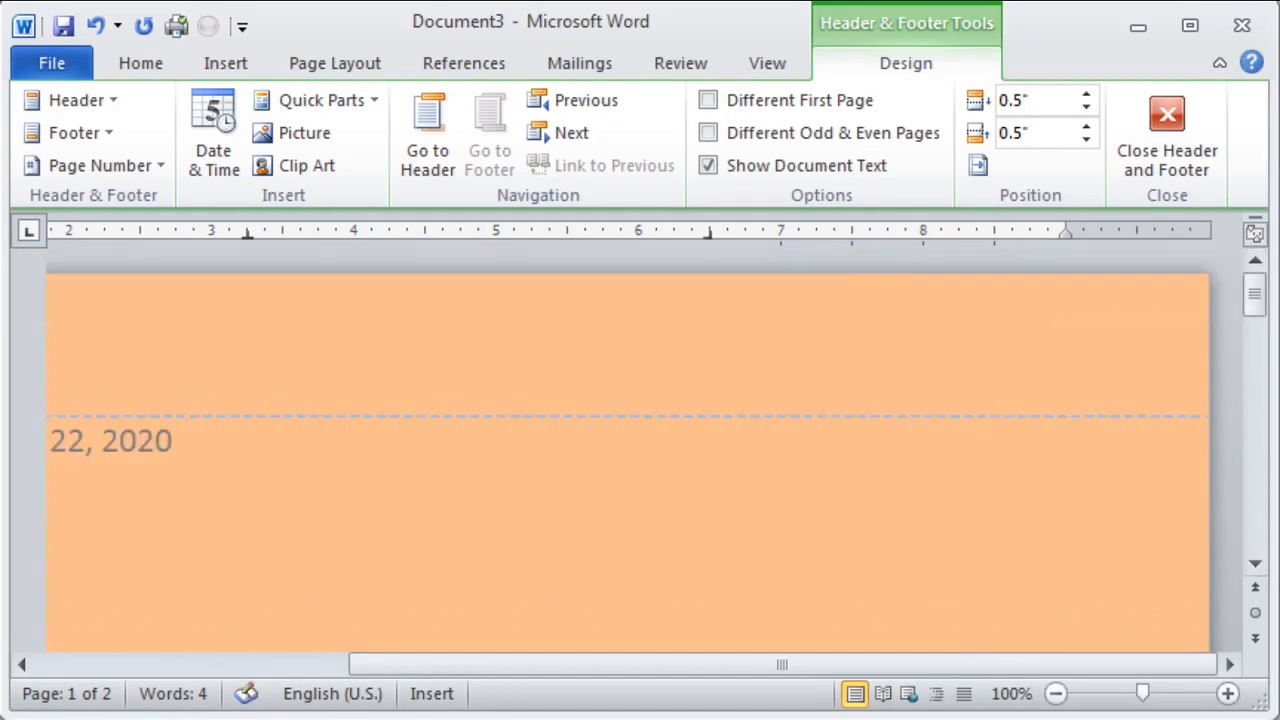
{"action": "key", "text": "Escape"}
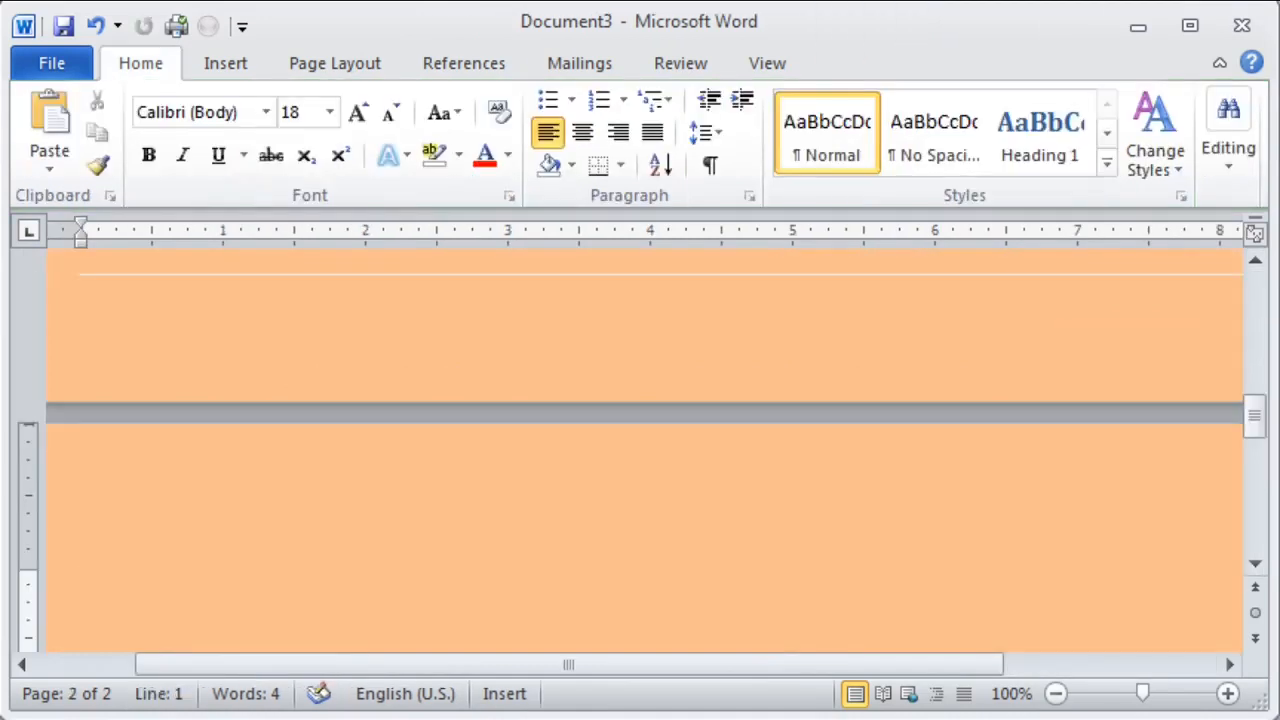
Examine the page number footers on both pages of the document
{"action": "left_click_drag", "start_coordinate": [1255, 416], "coordinate": [1255, 316]}
{"action": "left_click_drag", "start_coordinate": [1143, 693], "coordinate": [1089, 693]}
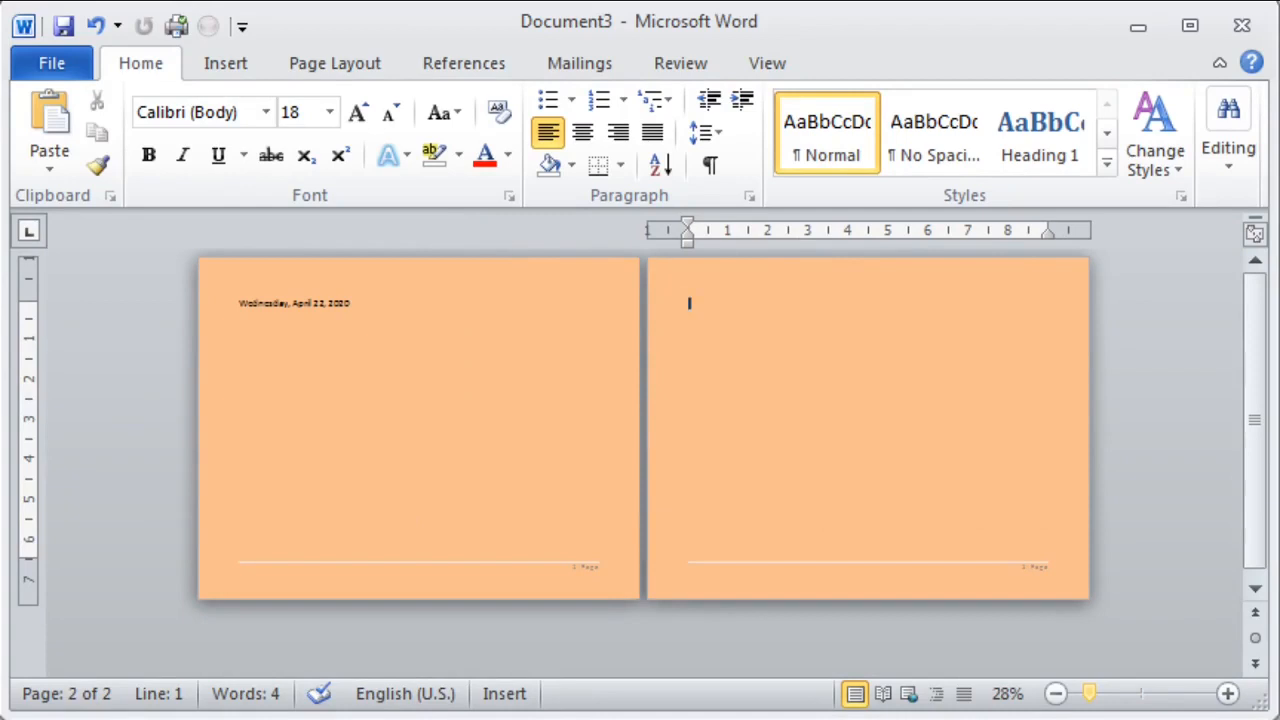
{"action": "right_click", "coordinate": [1089, 693]}
{"action": "key", "text": "Escape"}
{"action": "left_click_drag", "start_coordinate": [1089, 693], "coordinate": [1115, 693]}
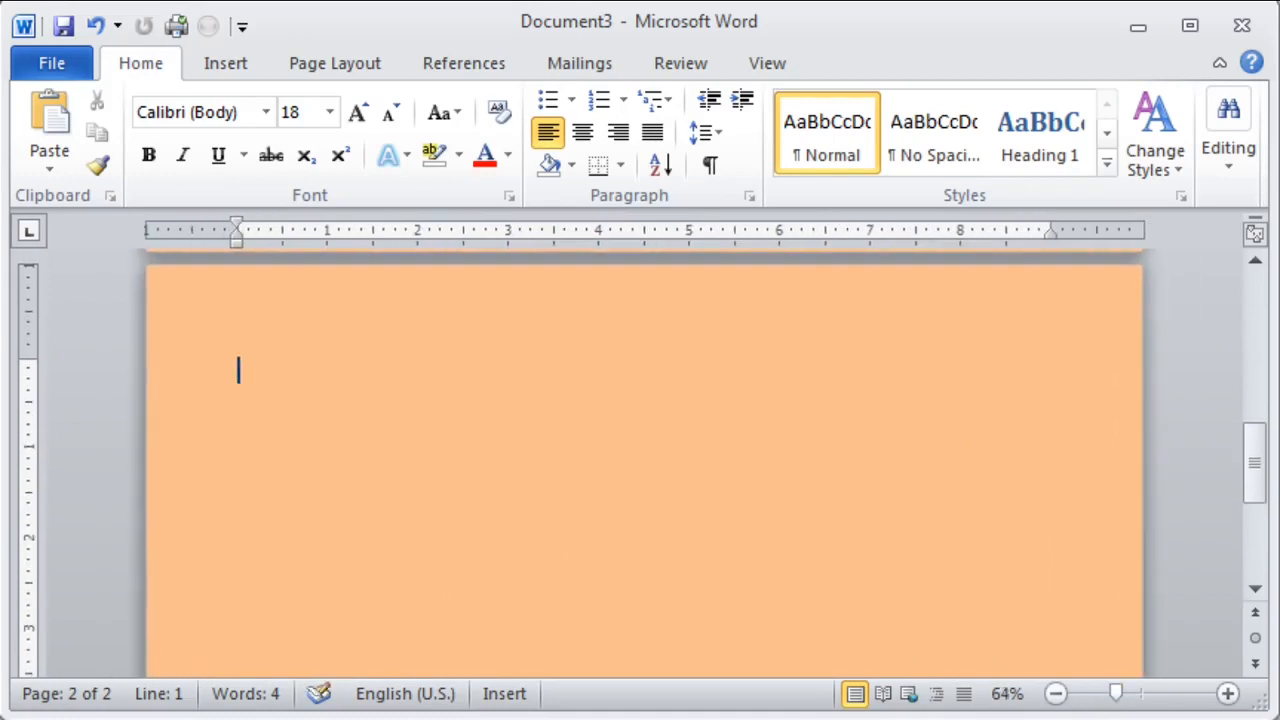
{"action": "left_click_drag", "start_coordinate": [1254, 462], "coordinate": [1254, 535]}
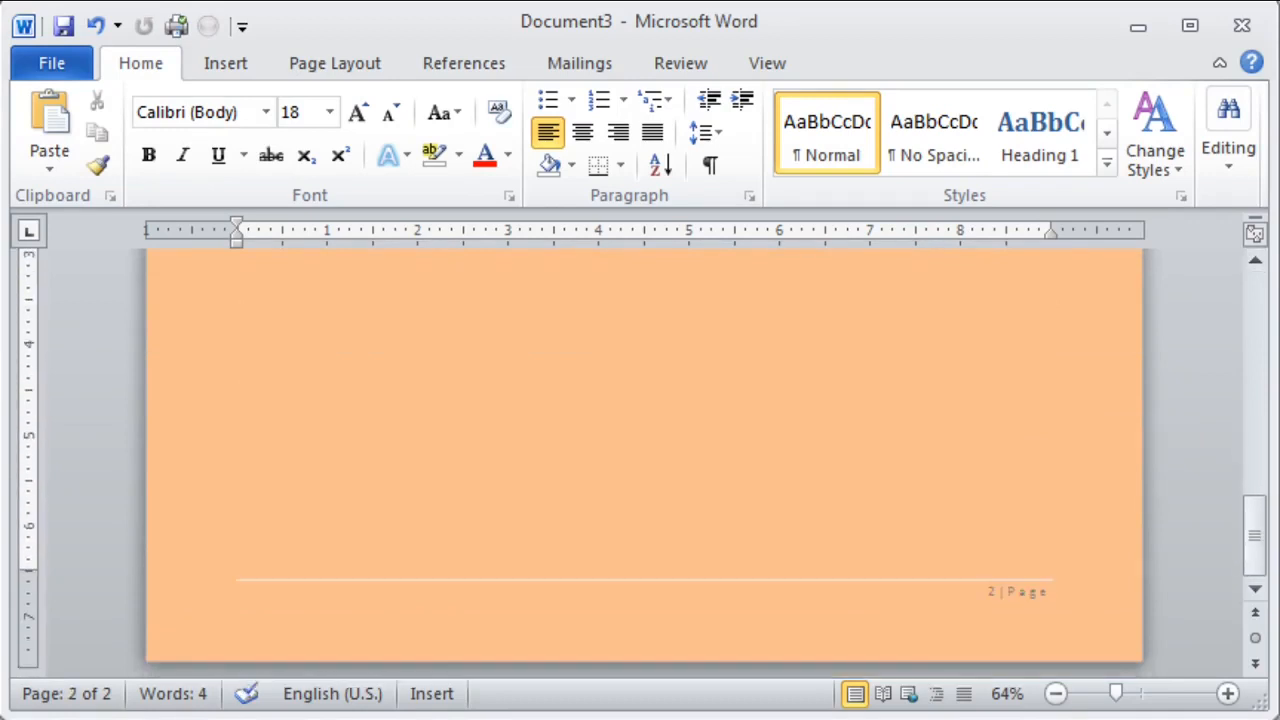